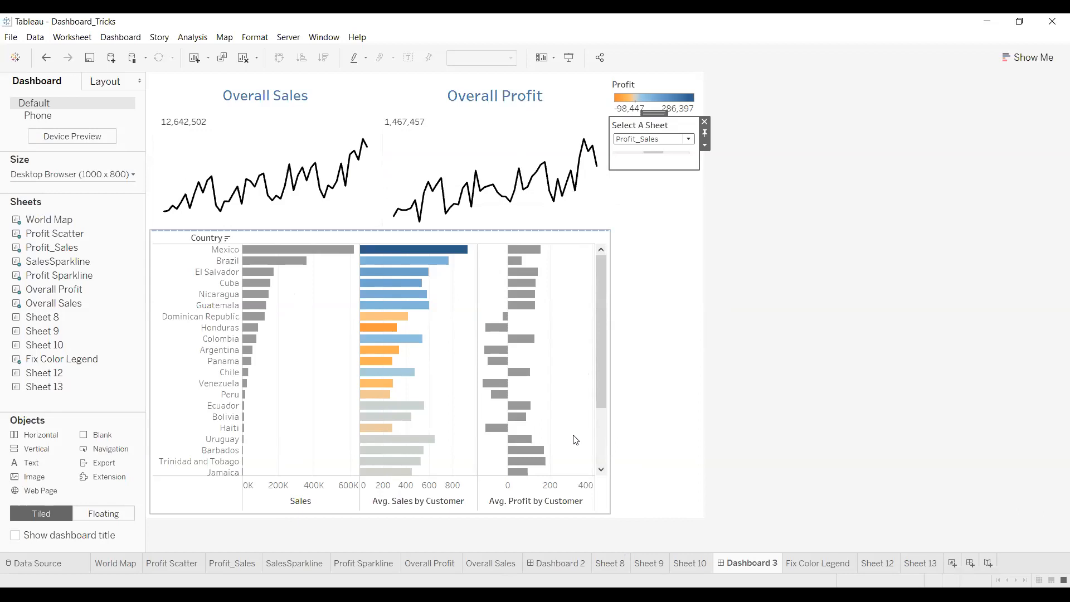
Cycle the Select A Sheet parameter through Profit Scatter, World Map, Profit_Sales, World Map and Profit Scatter
{"action": "left_click", "coordinate": [688, 140]}
{"action": "left_click", "coordinate": [678, 158]}
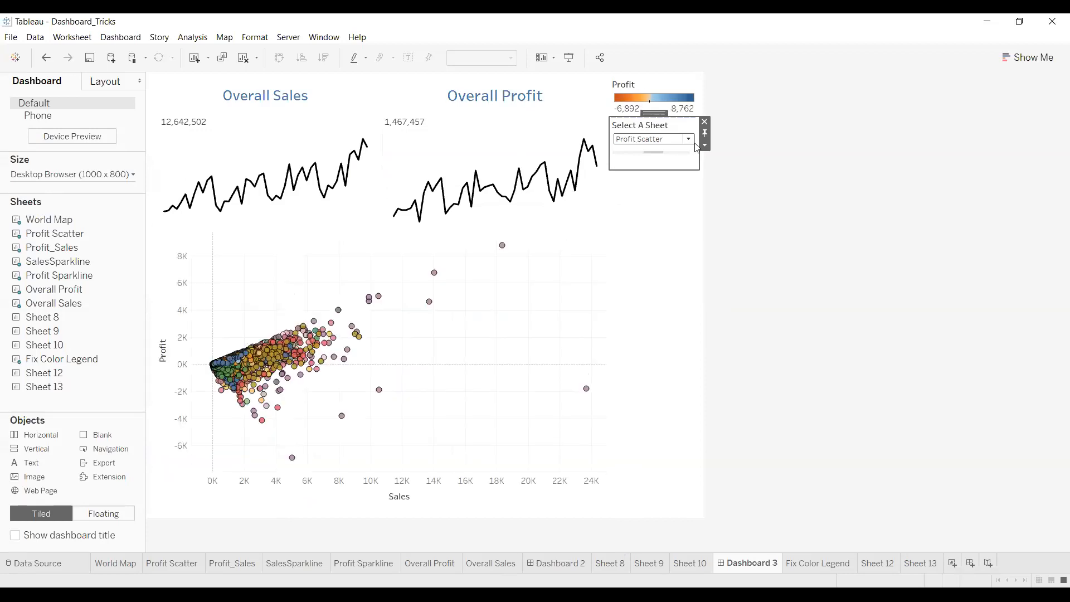
{"action": "left_click", "coordinate": [690, 141]}
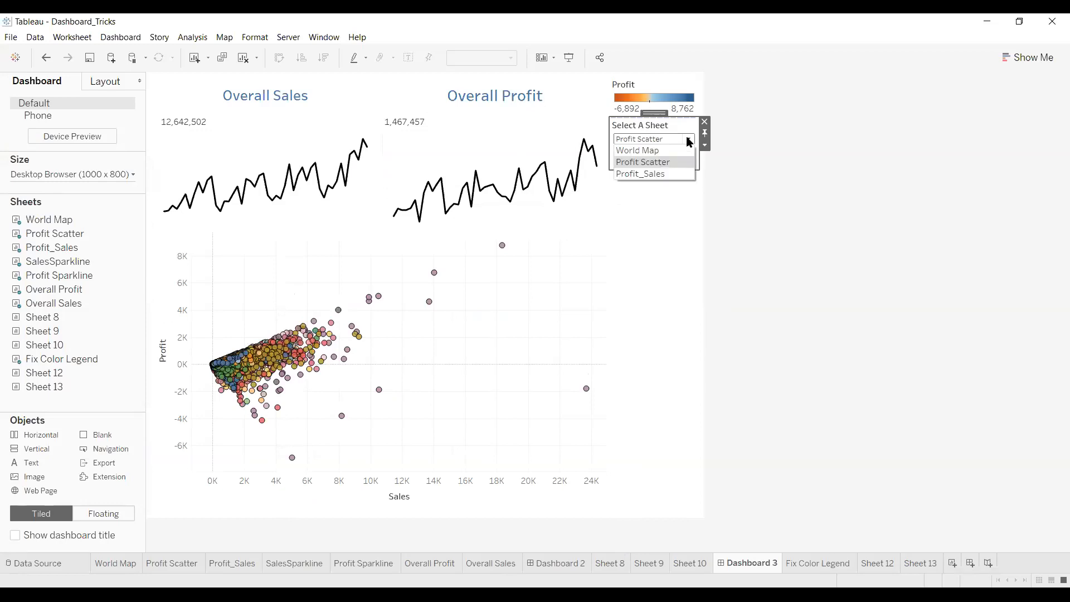
{"action": "left_click", "coordinate": [672, 150]}
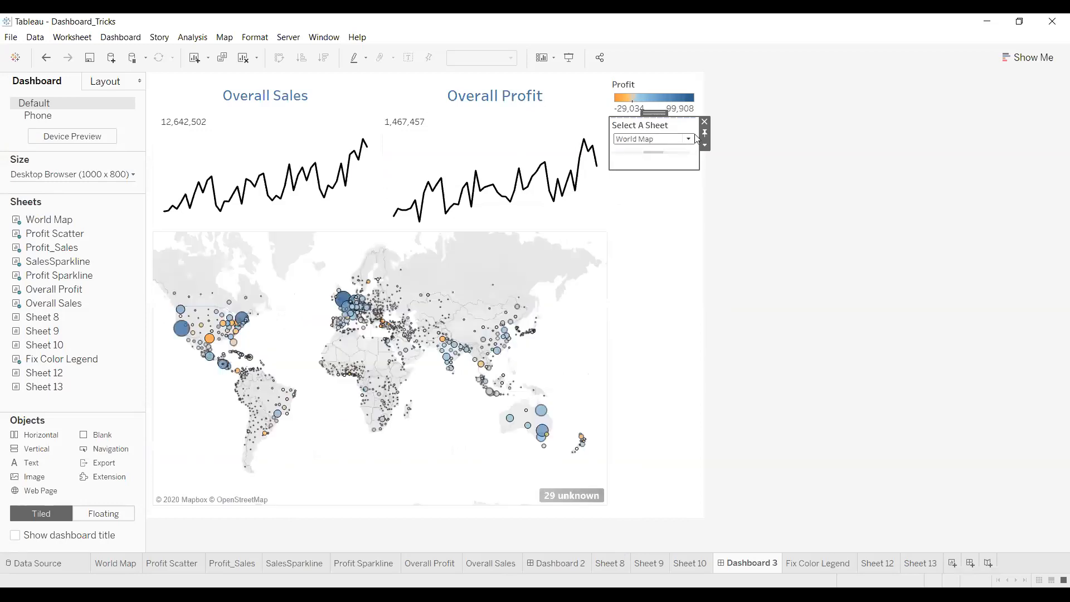
{"action": "left_click", "coordinate": [691, 140]}
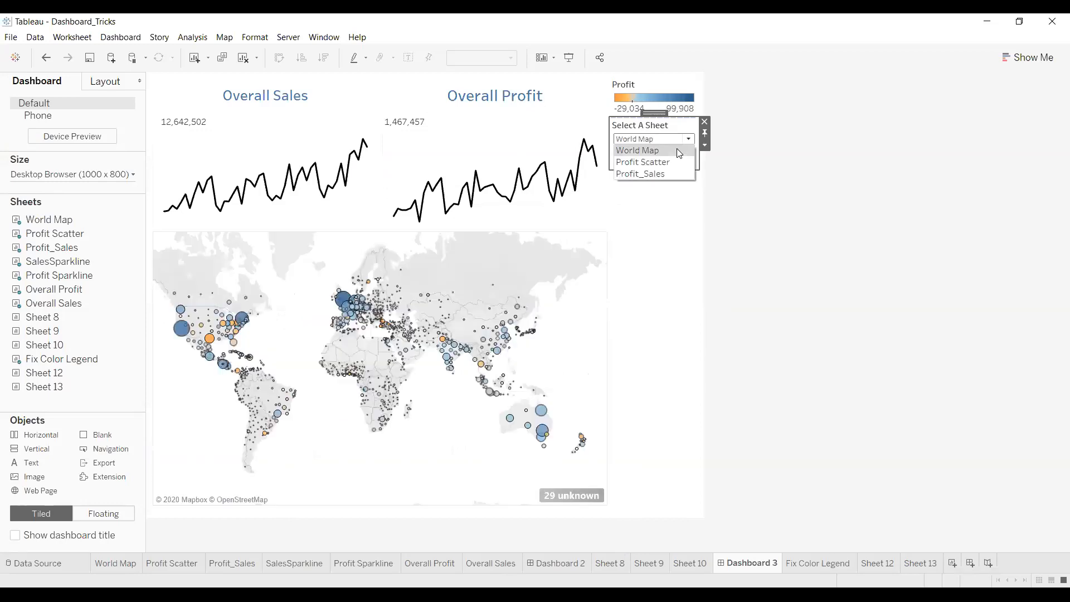
{"action": "left_click", "coordinate": [663, 174]}
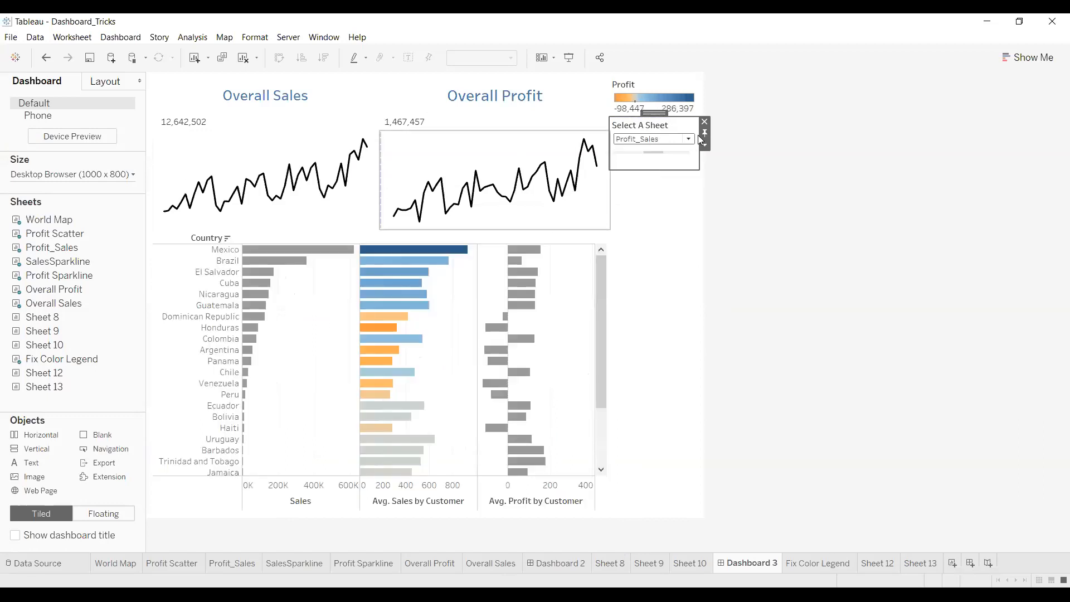
{"action": "left_click", "coordinate": [689, 140]}
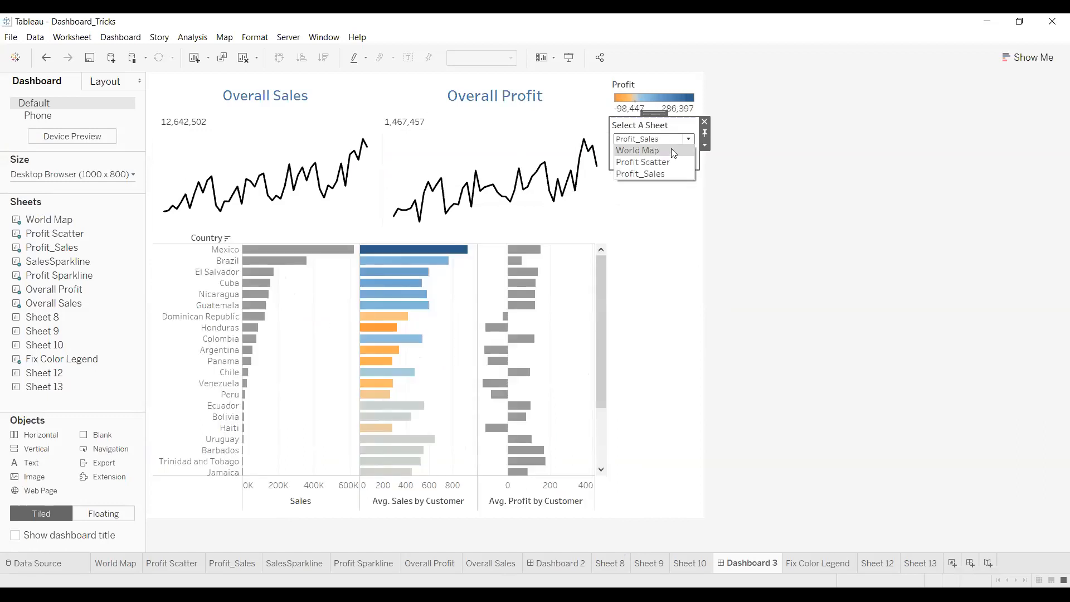
{"action": "left_click", "coordinate": [674, 154]}
{"action": "left_click", "coordinate": [690, 141]}
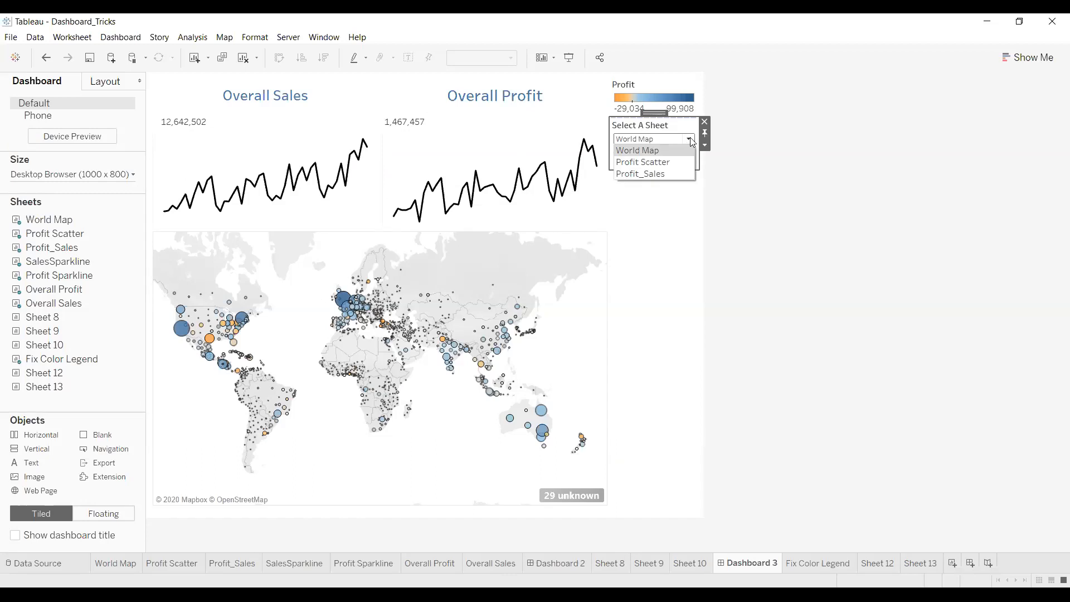
{"action": "left_click", "coordinate": [671, 163]}
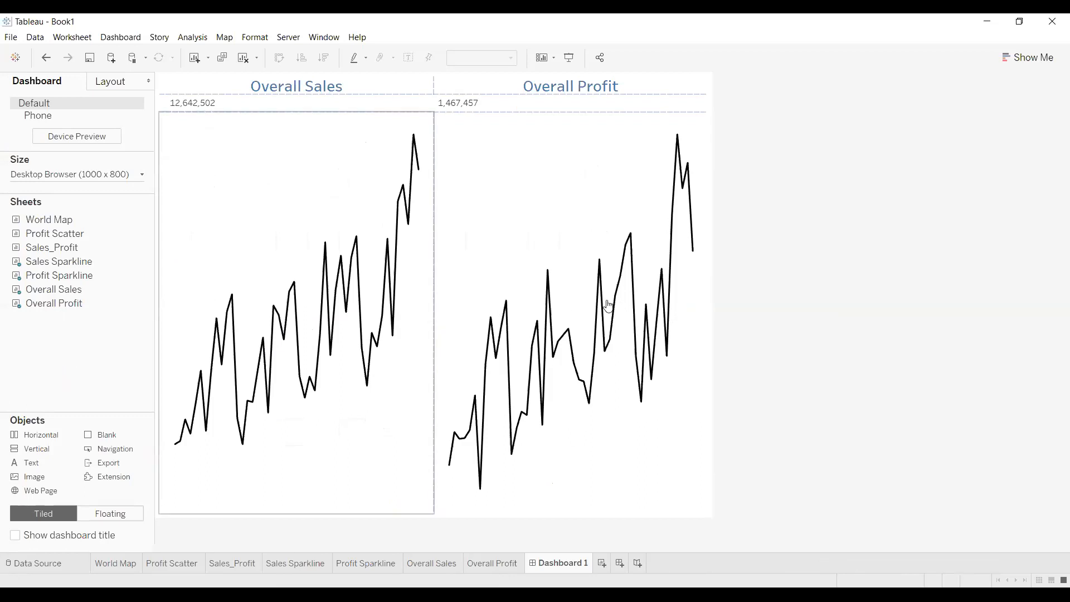
Look through the World Map, Profit Scatter and Sales_Profit worksheets
{"action": "left_click", "coordinate": [100, 566]}
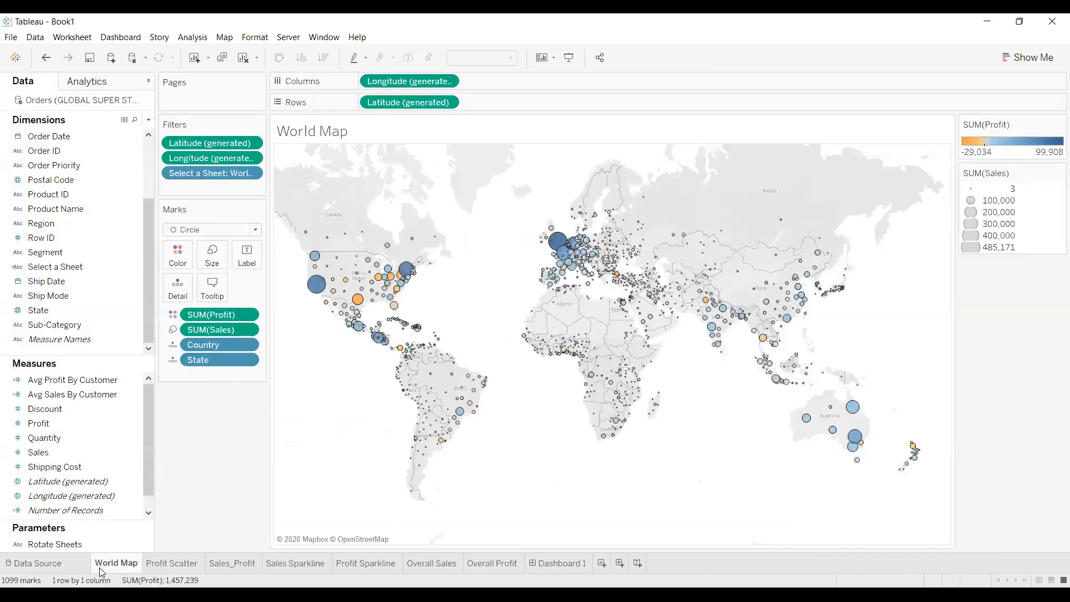
{"action": "left_click", "coordinate": [158, 566]}
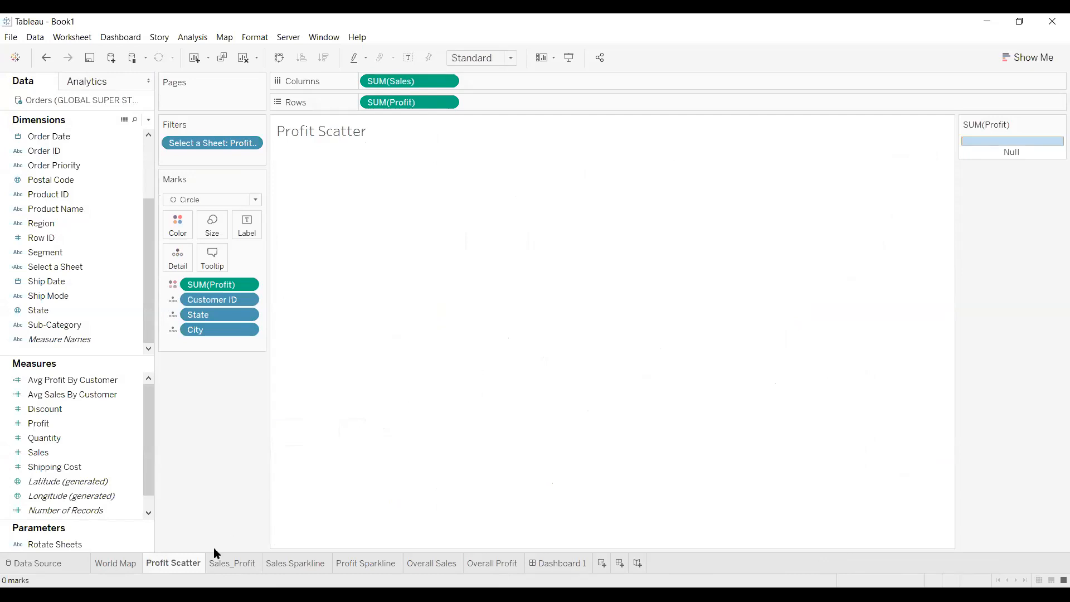
{"action": "left_click", "coordinate": [1050, 23]}
{"action": "left_click", "coordinate": [218, 563]}
Set Rotate Sheets to Profit Scatter, then to Sales_Profit to reveal the country bars
{"action": "left_click", "coordinate": [1004, 189]}
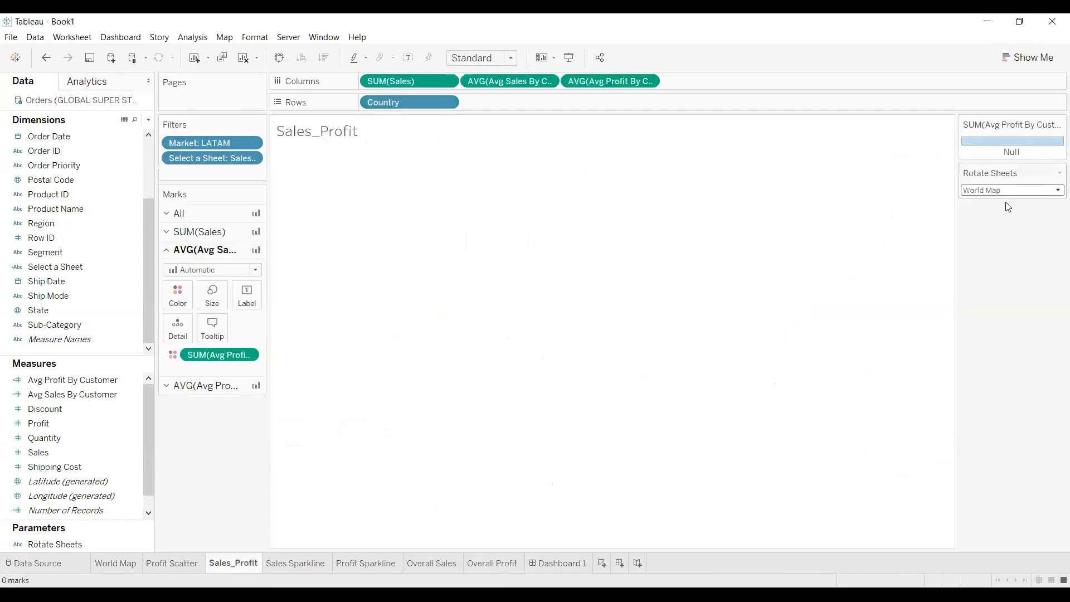
{"action": "left_click", "coordinate": [1017, 193]}
{"action": "left_click", "coordinate": [1015, 192]}
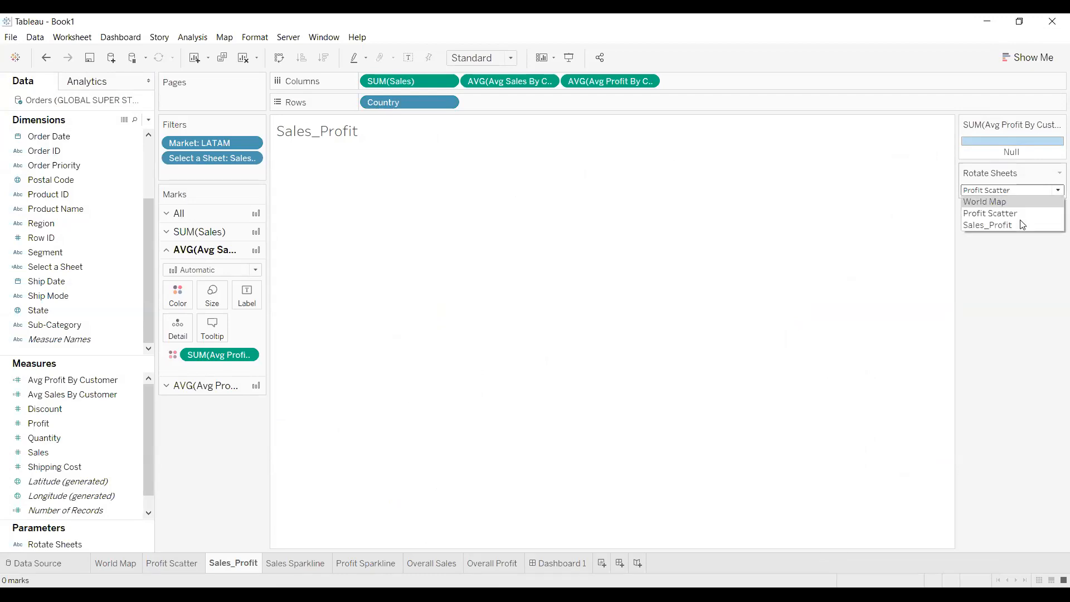
{"action": "left_click", "coordinate": [1023, 225]}
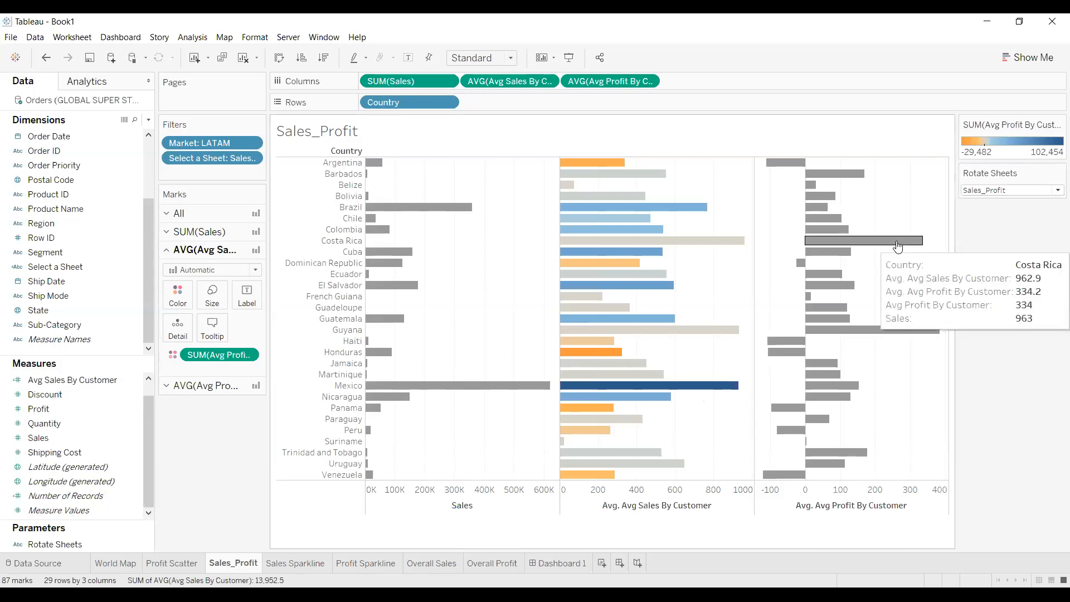
{"action": "scroll", "coordinate": [112, 491], "scroll_direction": "down", "scroll_amount": 1}
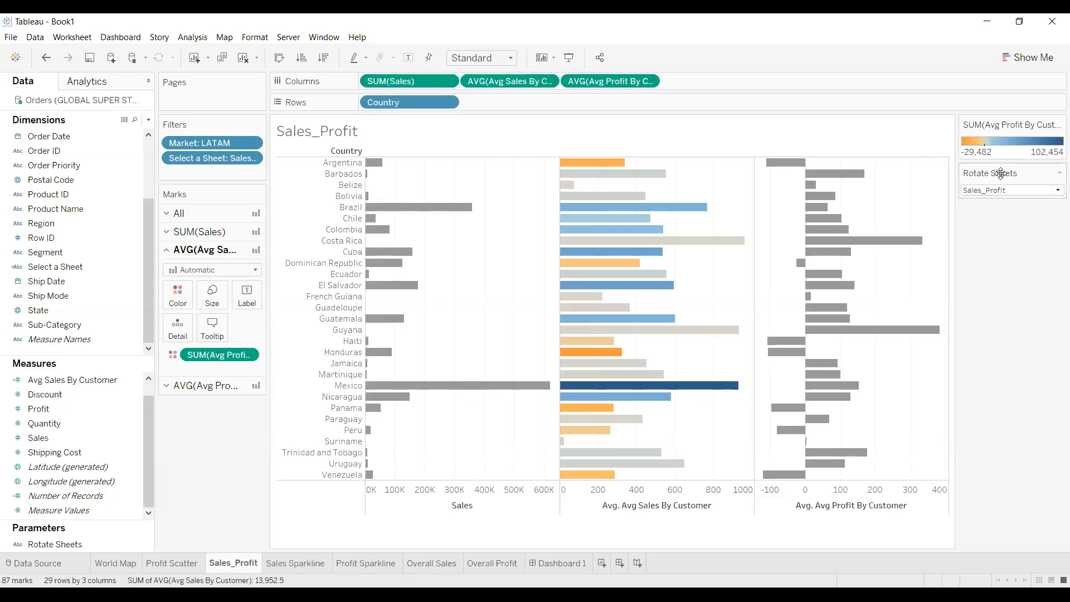
{"action": "left_click", "coordinate": [81, 544]}
{"action": "right_click", "coordinate": [80, 543]}
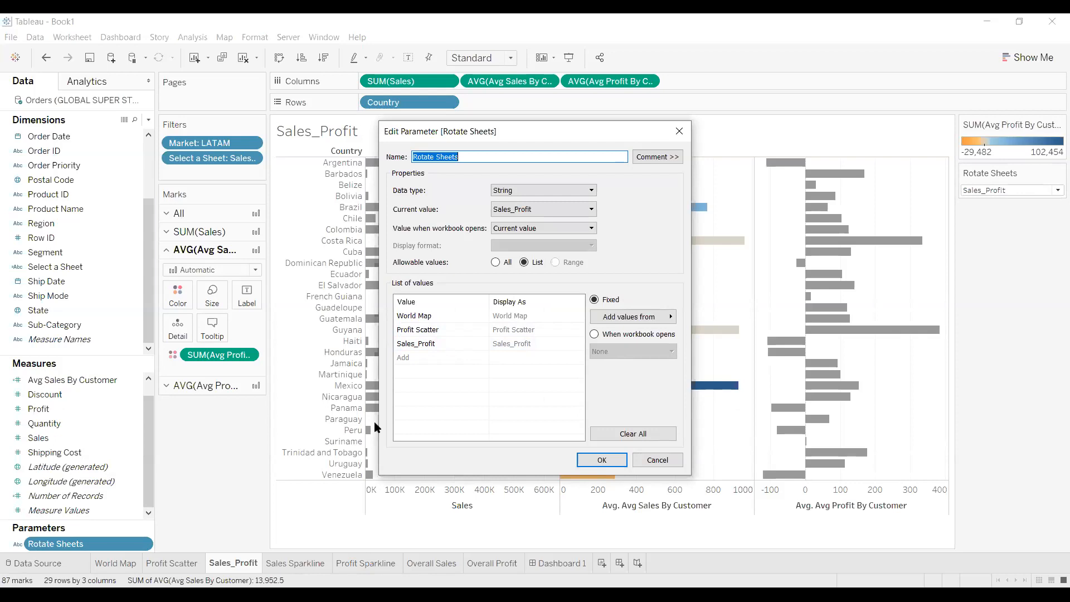
{"action": "key", "text": "Return"}
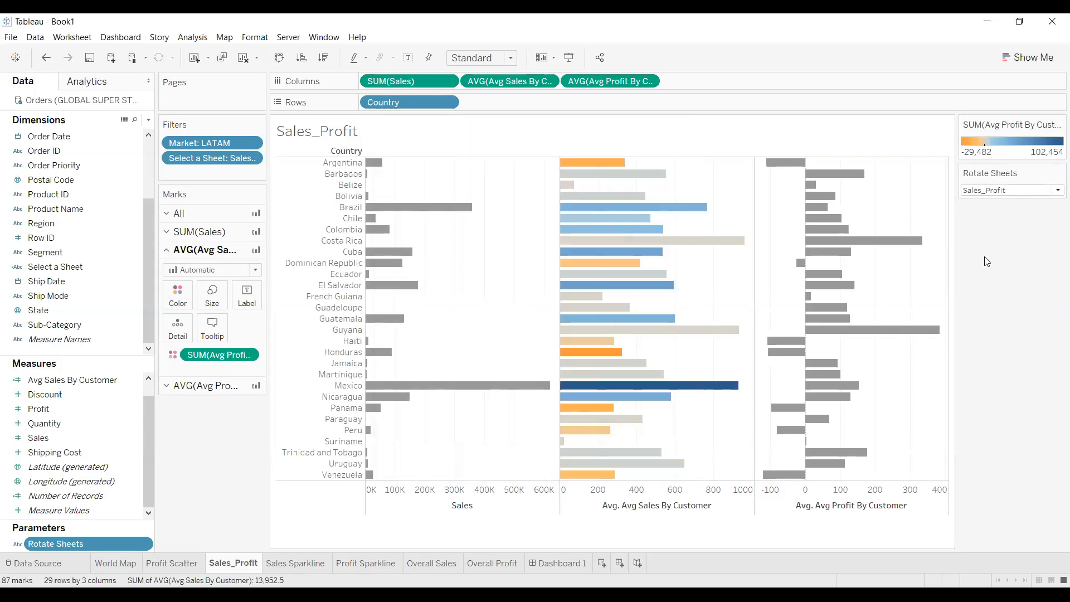
{"action": "left_click", "coordinate": [122, 323]}
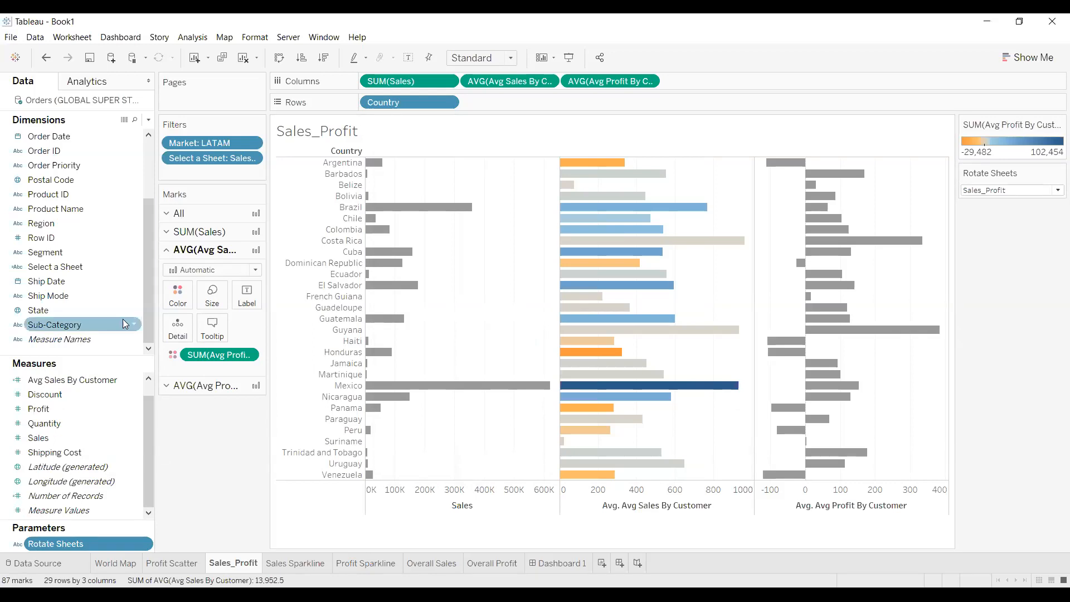
Review the Select a Sheet calculated field's formula
{"action": "left_click", "coordinate": [131, 266]}
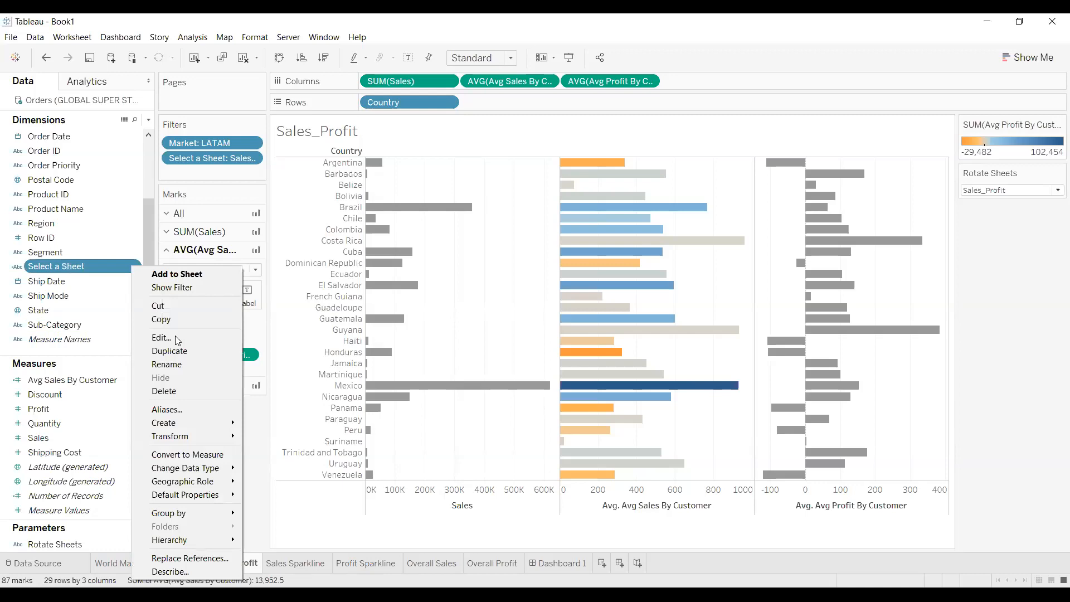
{"action": "left_click", "coordinate": [175, 337]}
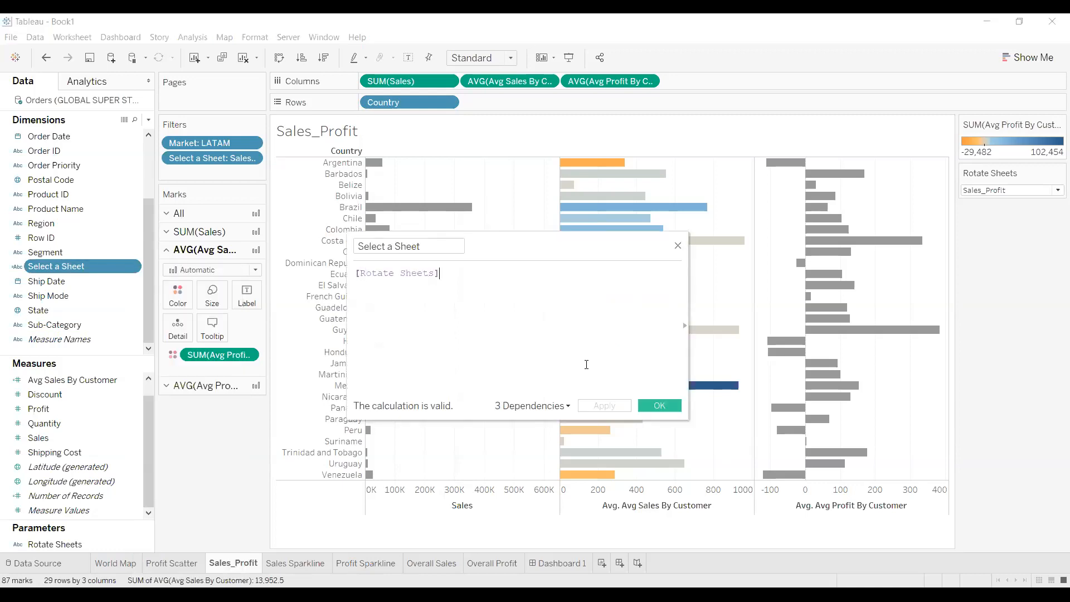
{"action": "left_click", "coordinate": [660, 406]}
Add Select a Sheet as a filter keeping only the custom value Sales_Profit
{"action": "left_click_drag", "start_coordinate": [89, 266], "coordinate": [219, 164]}
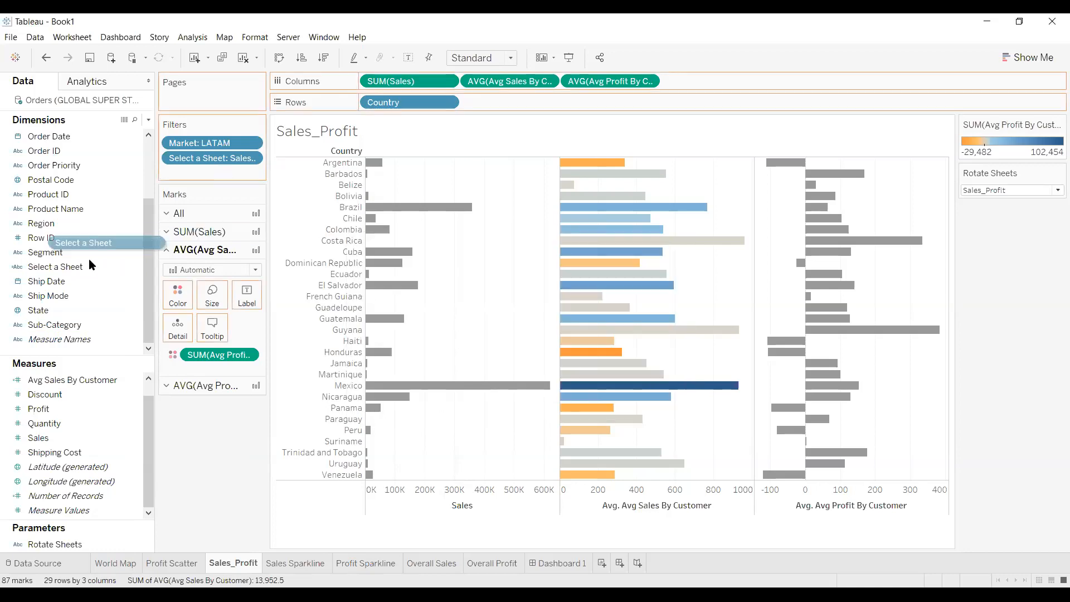
{"action": "left_click", "coordinate": [252, 158]}
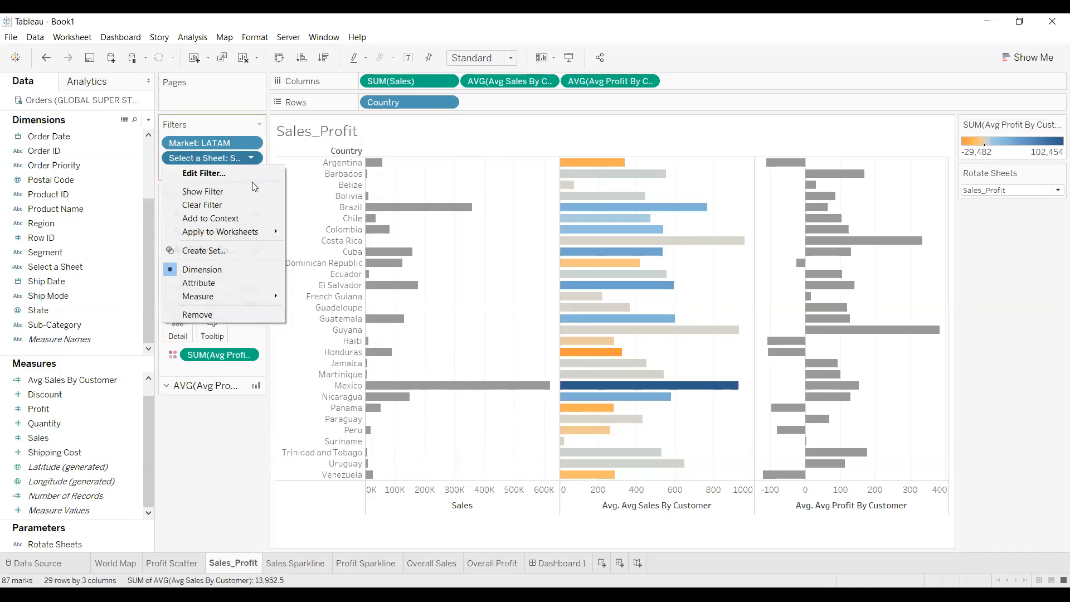
{"action": "left_click", "coordinate": [245, 175]}
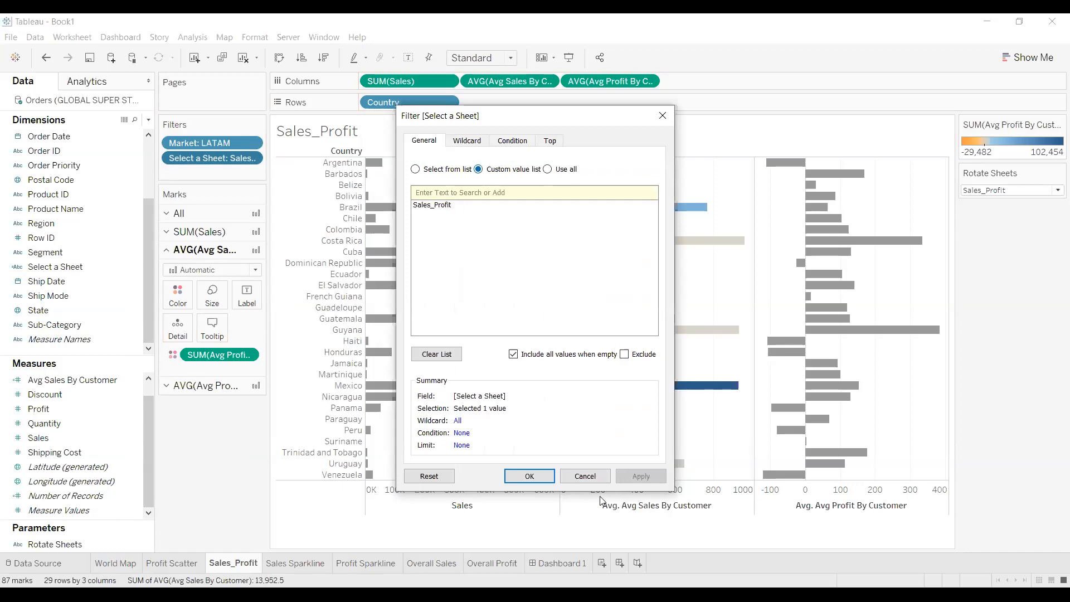
{"action": "left_click", "coordinate": [517, 475]}
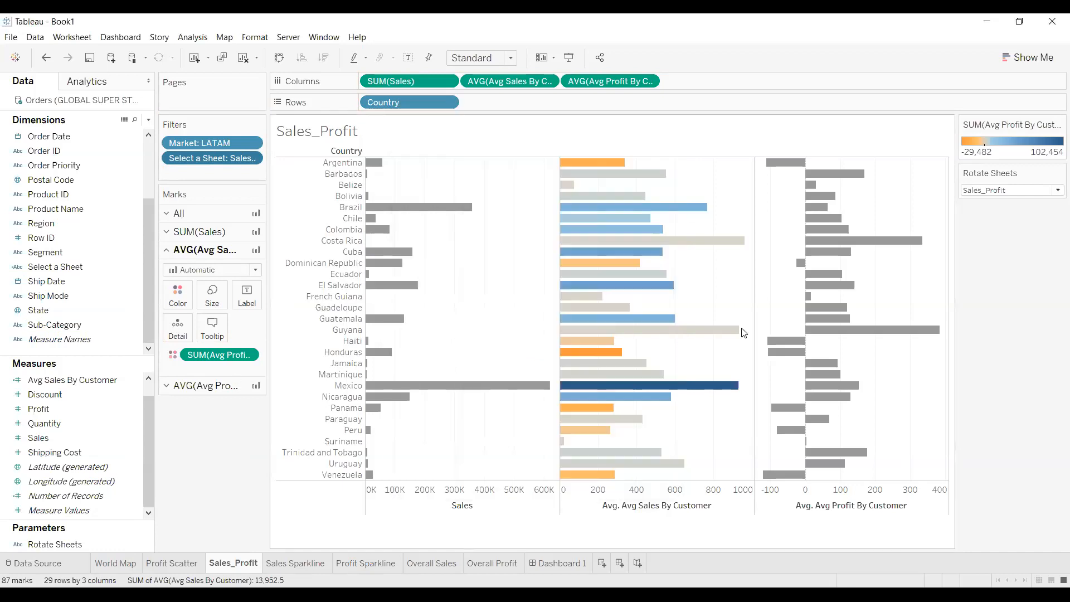
Set Rotate Sheets to World Map and check the World Map and Sales_Profit worksheets
{"action": "left_click", "coordinate": [1031, 191]}
{"action": "left_click", "coordinate": [1019, 203]}
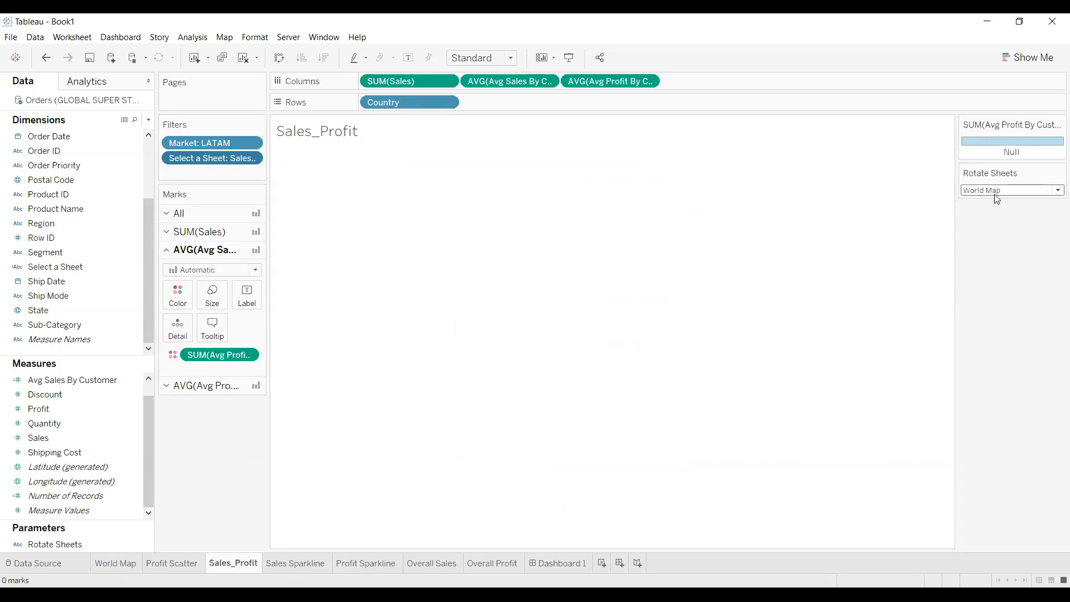
{"action": "left_click", "coordinate": [122, 564]}
{"action": "left_click", "coordinate": [228, 564]}
Switch Rotate Sheets to Profit Scatter, check that worksheet, then go to Dashboard 1
{"action": "left_click", "coordinate": [1045, 193]}
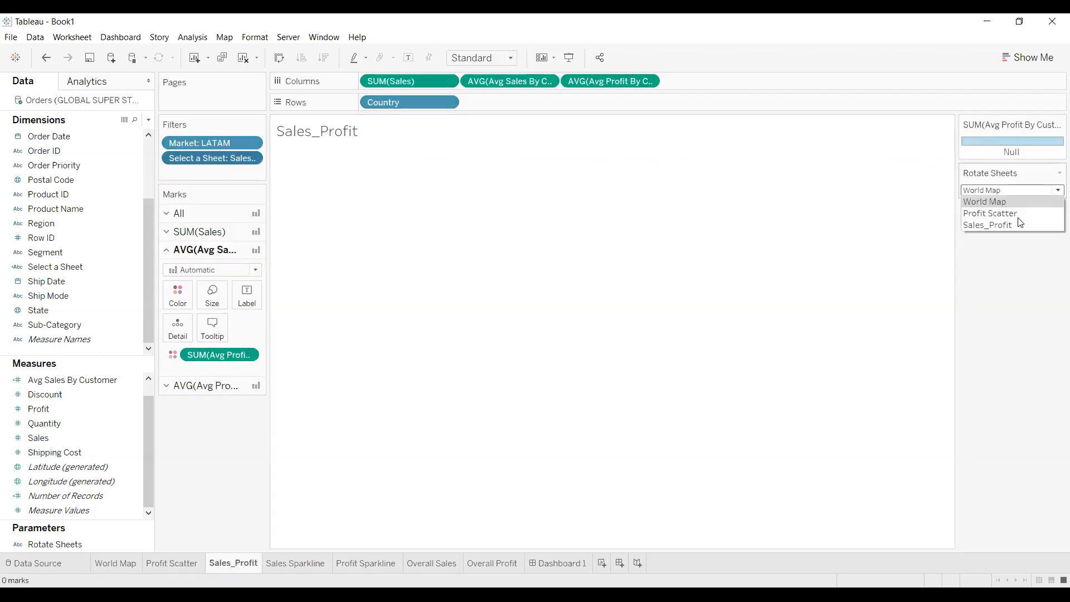
{"action": "left_click", "coordinate": [1016, 213]}
{"action": "left_click", "coordinate": [159, 564]}
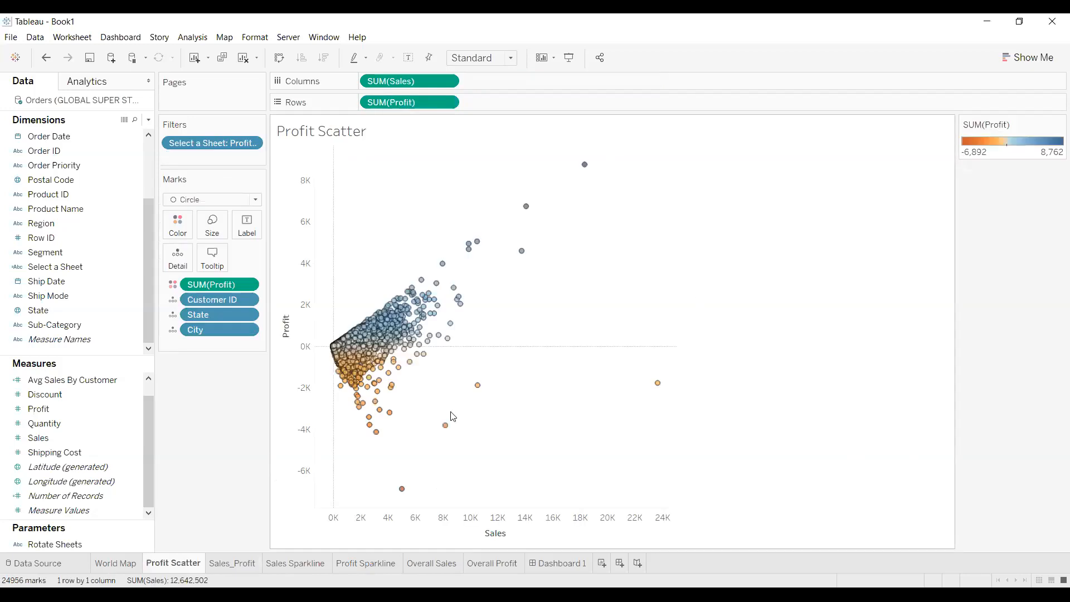
{"action": "left_click", "coordinate": [564, 563]}
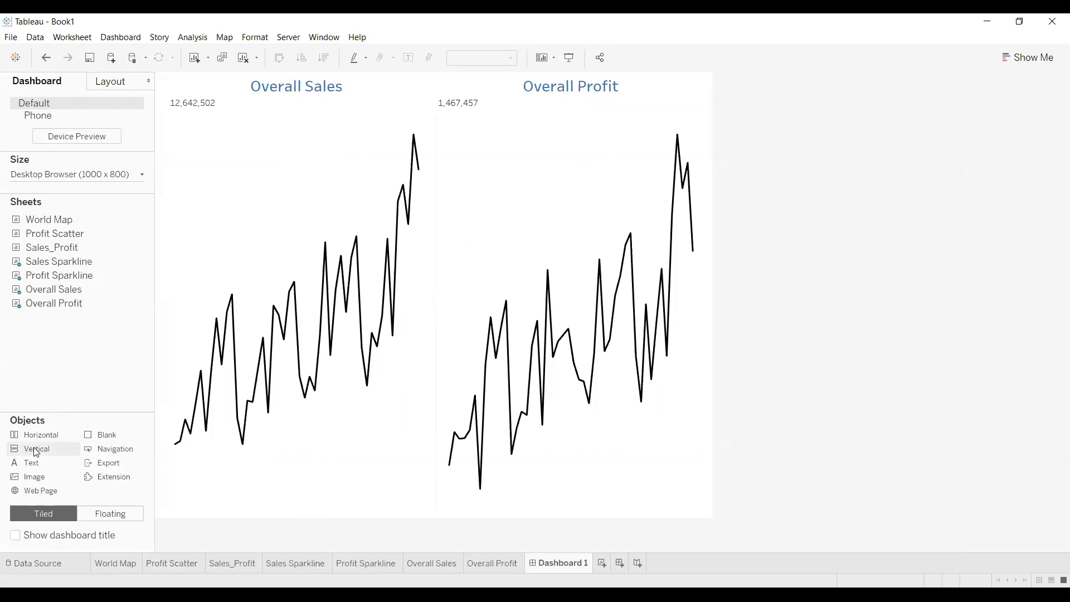
Add a Vertical container below the sparklines holding World Map, Profit Scatter and Sales_Profit
{"action": "left_click_drag", "start_coordinate": [36, 452], "coordinate": [431, 516]}
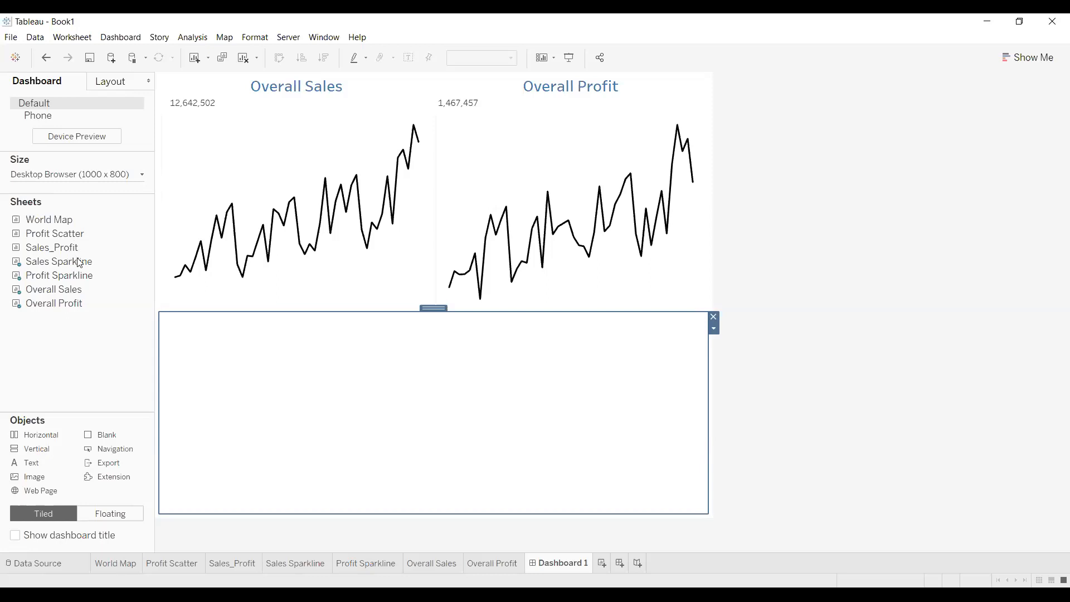
{"action": "left_click_drag", "start_coordinate": [84, 222], "coordinate": [265, 425]}
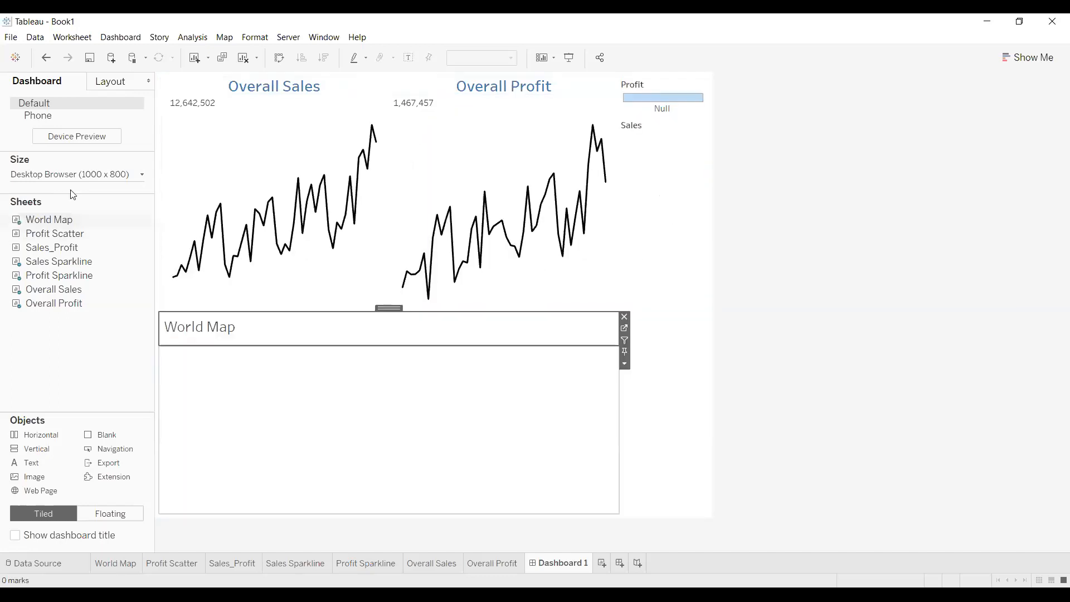
{"action": "mouse_move", "coordinate": [56, 223]}
{"action": "left_click_drag", "start_coordinate": [56, 223], "coordinate": [286, 406]}
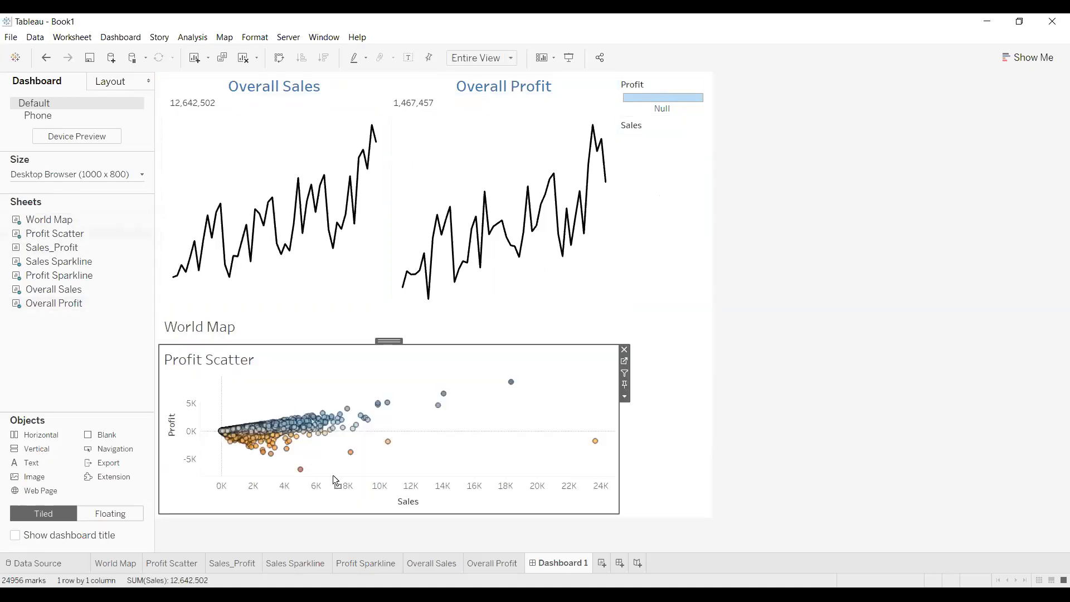
{"action": "left_click_drag", "start_coordinate": [52, 247], "coordinate": [337, 486]}
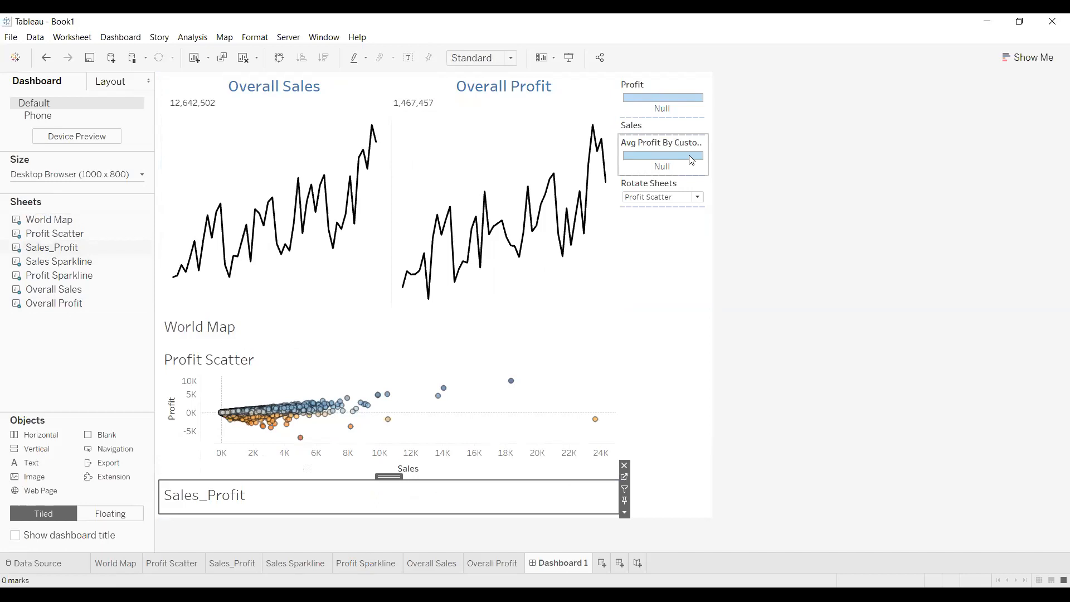
Show World Map on the dashboard and delete the Sales size legend
{"action": "left_click", "coordinate": [669, 198]}
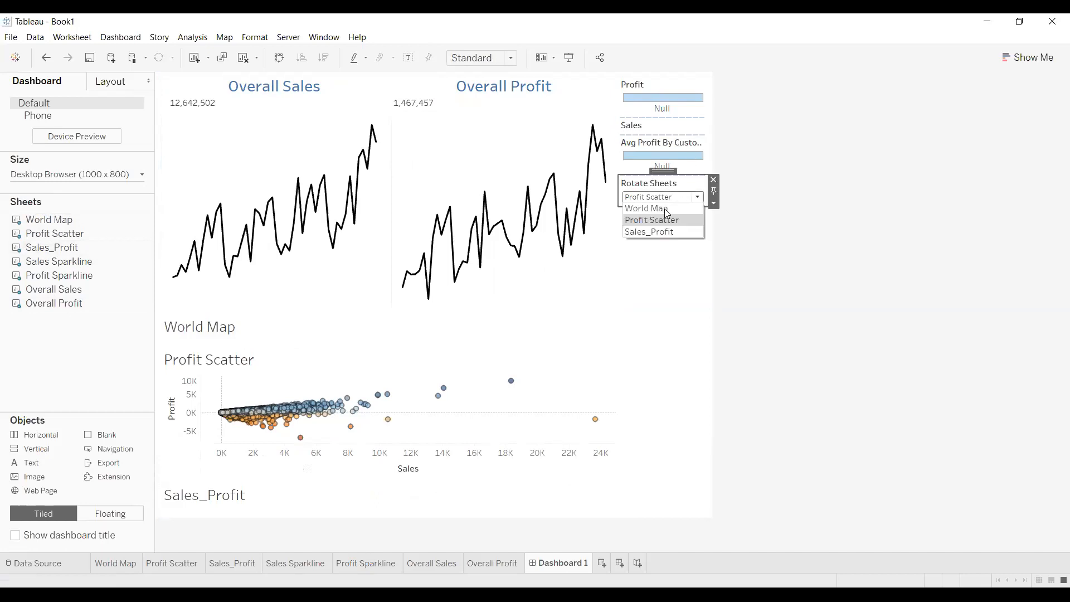
{"action": "left_click", "coordinate": [667, 210]}
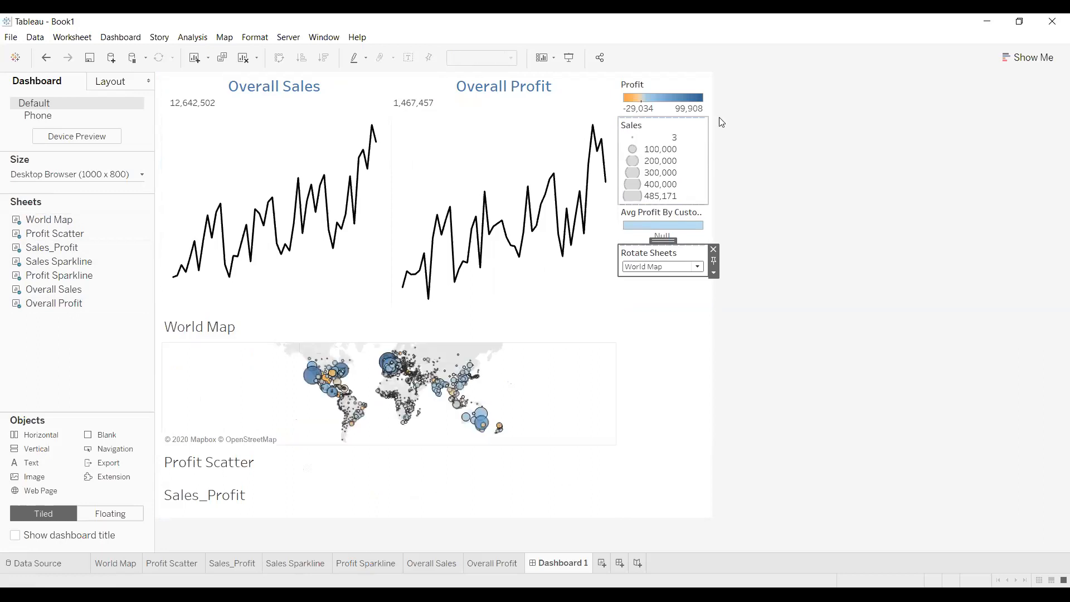
{"action": "left_click", "coordinate": [696, 146]}
{"action": "key", "text": "Delete"}
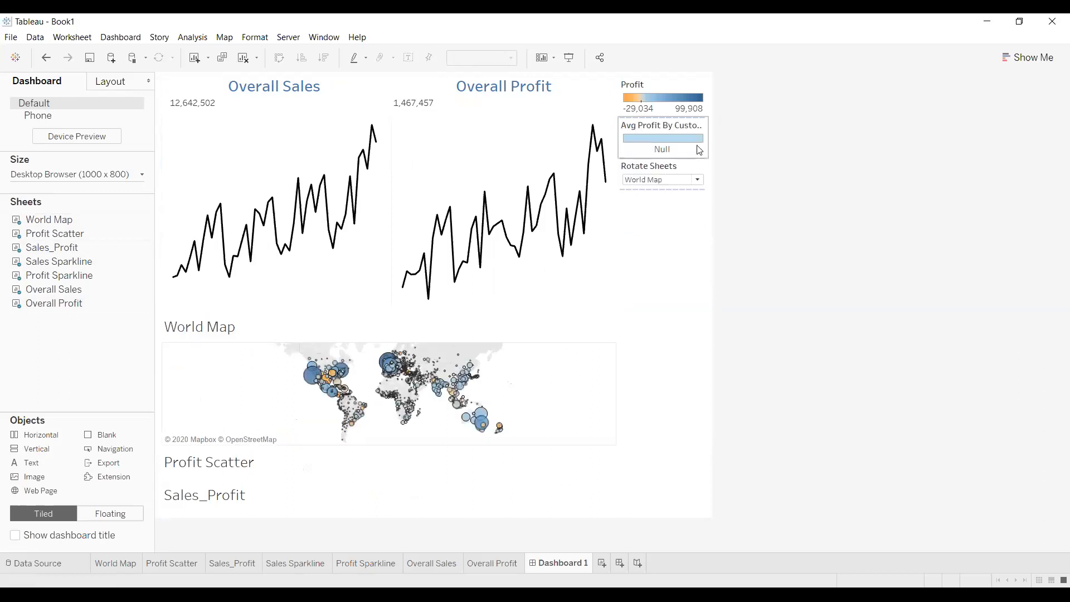
Confirm Rotate Sheets swaps the chart to Profit Scatter and then Sales_Profit
{"action": "left_click", "coordinate": [697, 180]}
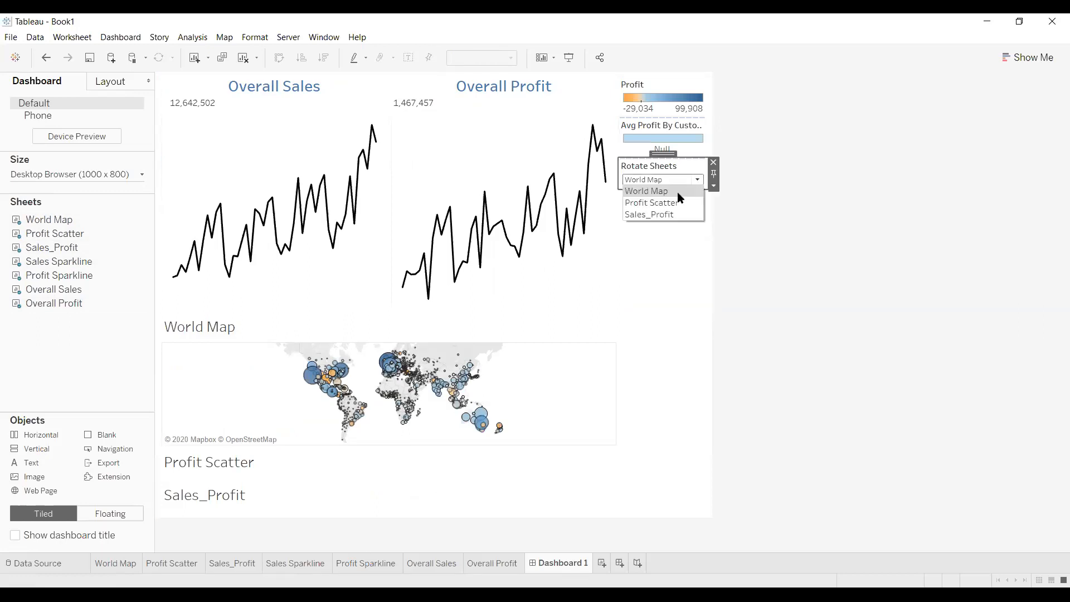
{"action": "left_click", "coordinate": [676, 203]}
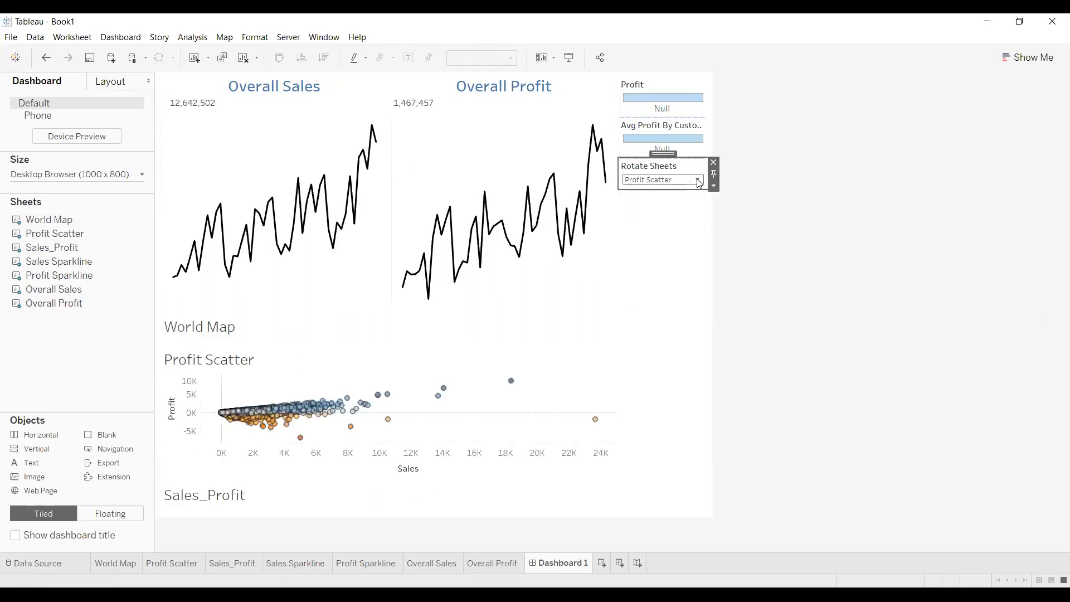
{"action": "left_click", "coordinate": [697, 180]}
{"action": "left_click", "coordinate": [688, 215]}
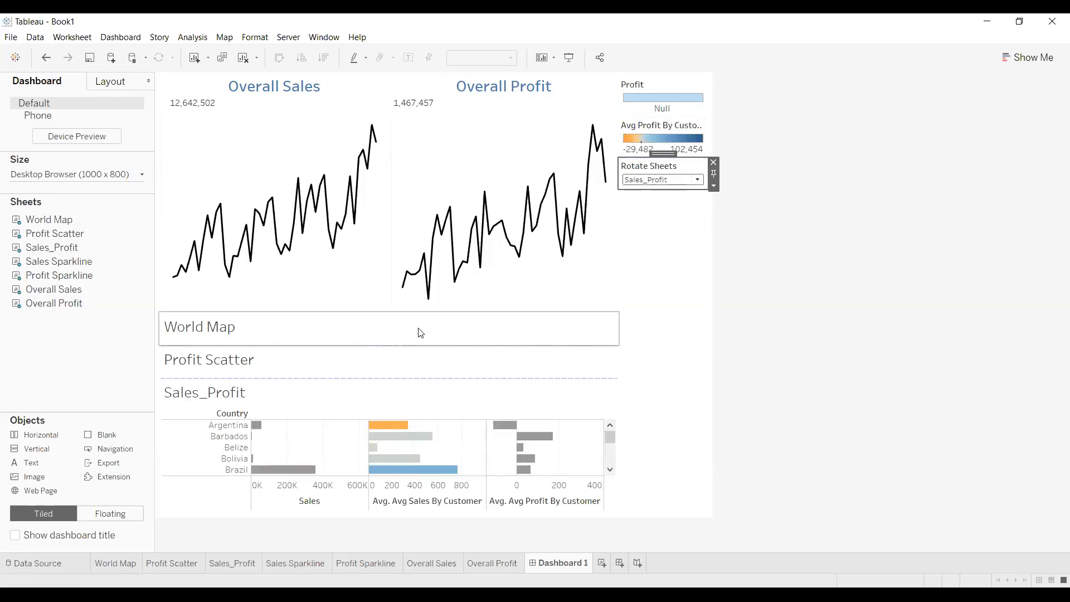
{"action": "left_click", "coordinate": [622, 352]}
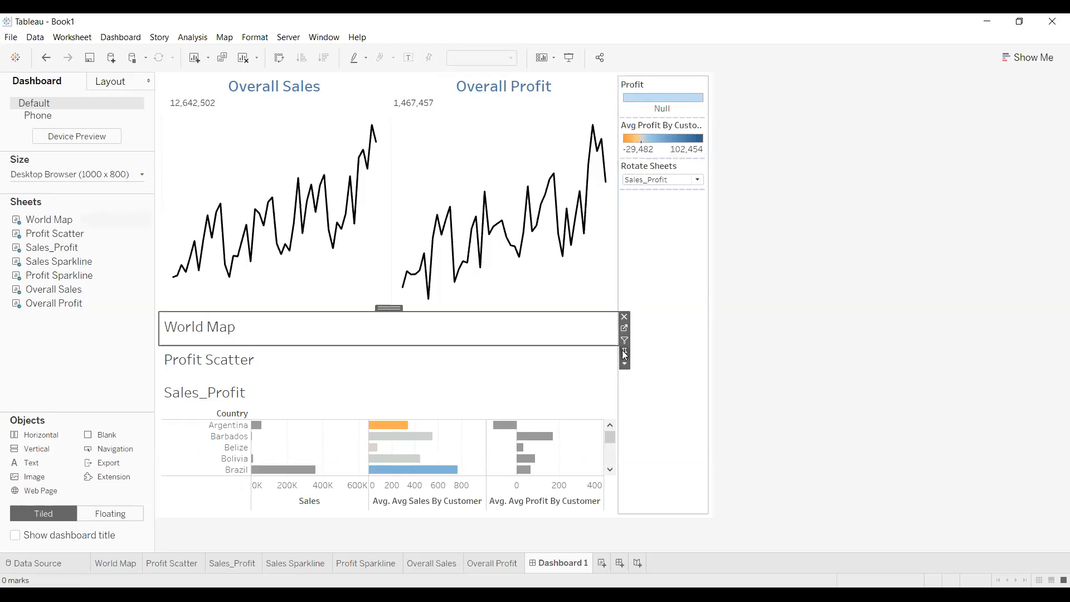
Uncheck Title for the World Map, Sales_Profit and Profit Scatter sheet zones
{"action": "left_click", "coordinate": [624, 363]}
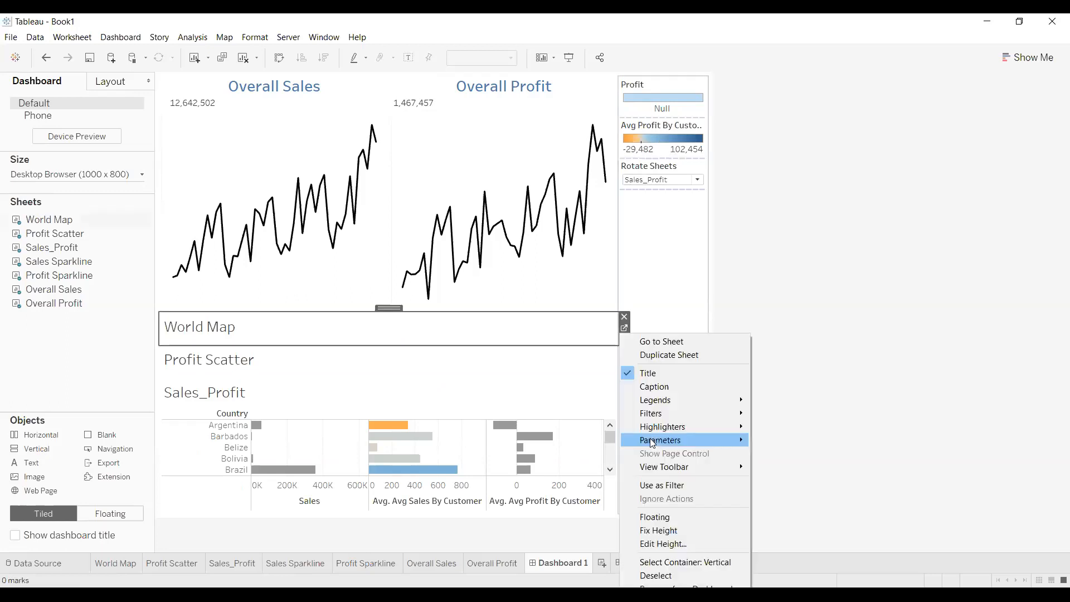
{"action": "left_click", "coordinate": [646, 374]}
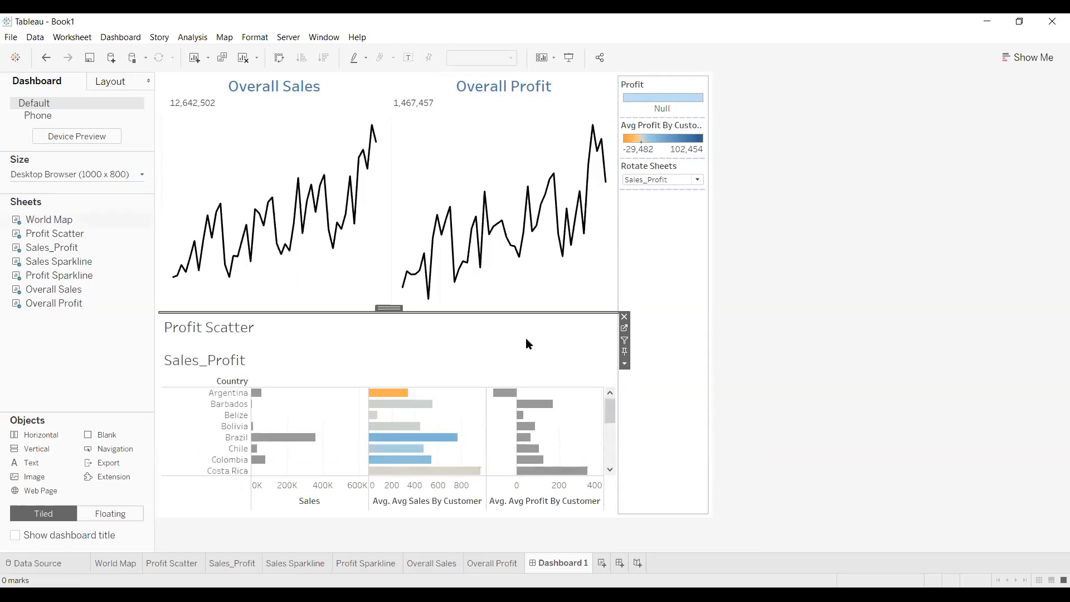
{"action": "left_click", "coordinate": [624, 364]}
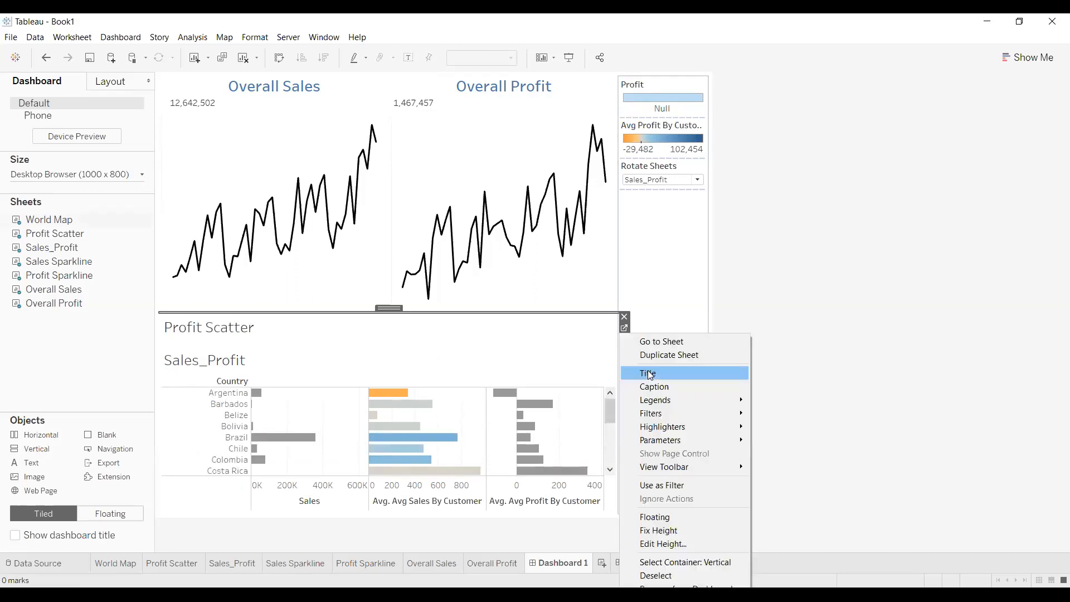
{"action": "left_click", "coordinate": [643, 369]}
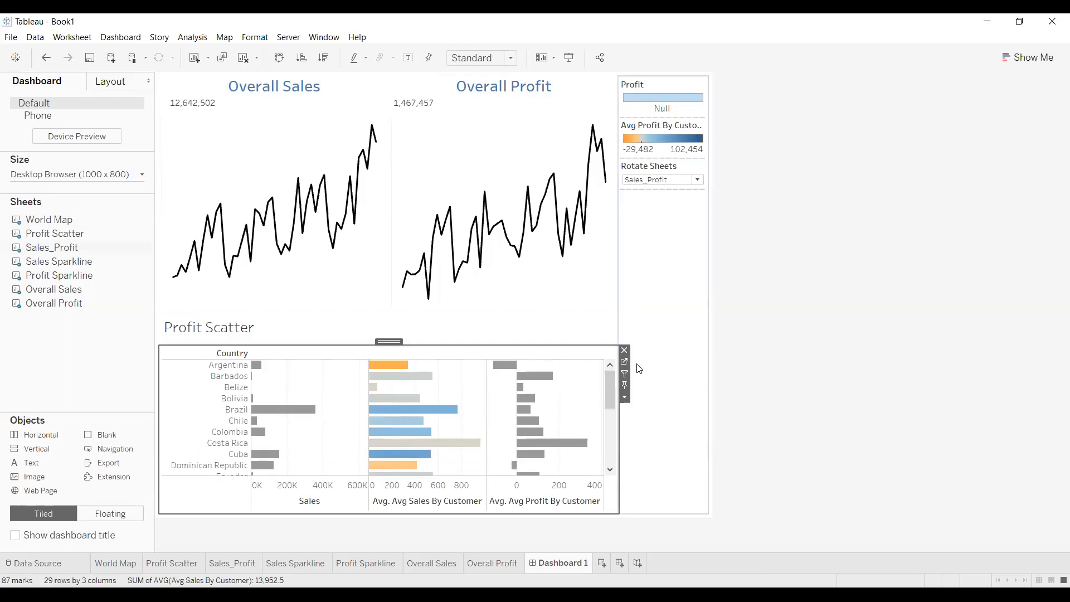
{"action": "left_click", "coordinate": [629, 343]}
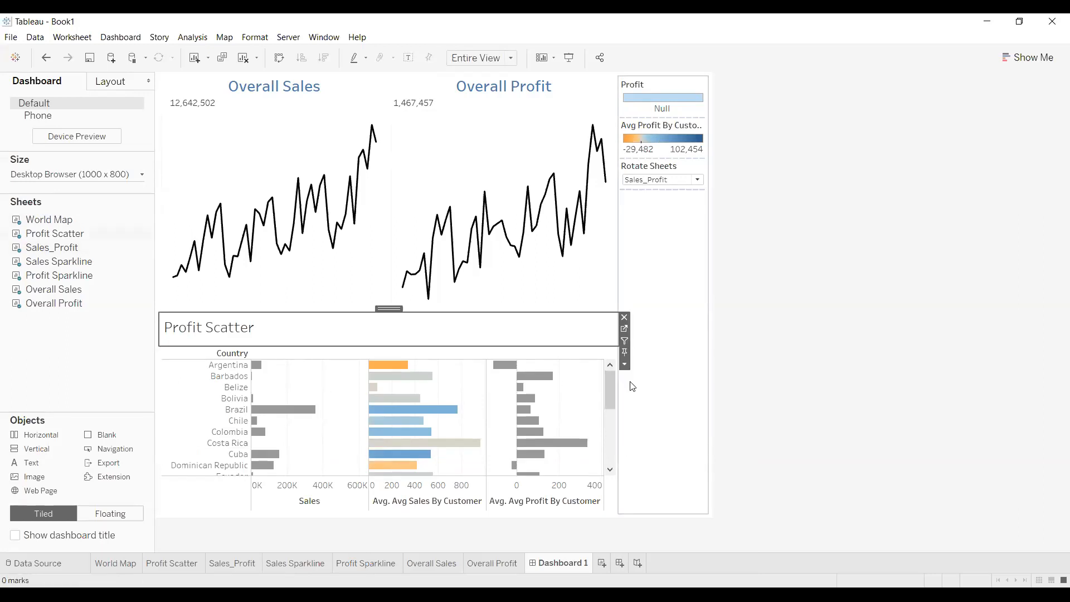
{"action": "left_click", "coordinate": [624, 365]}
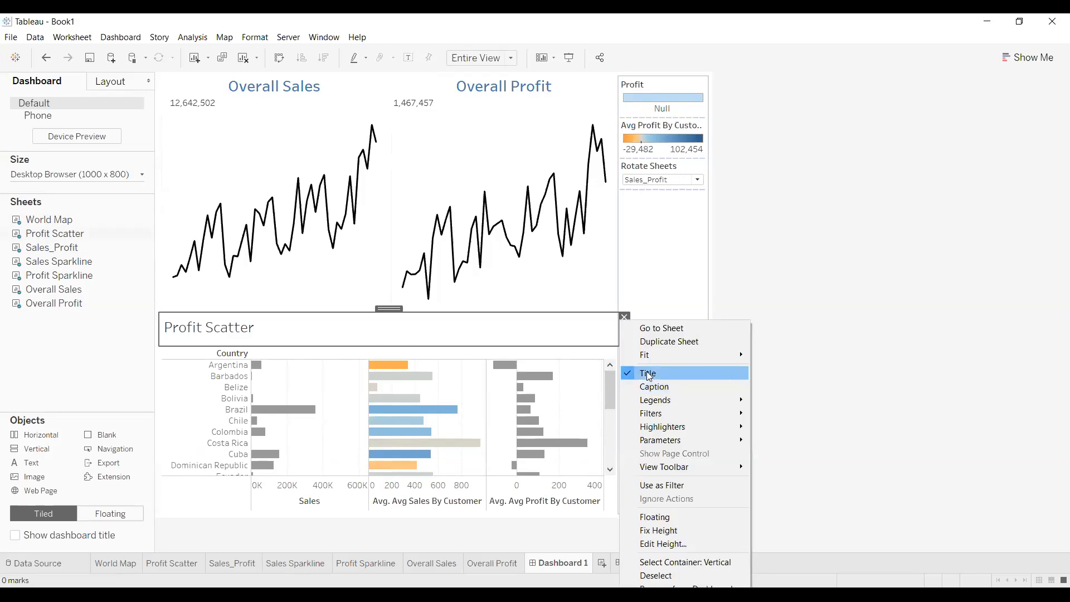
{"action": "left_click", "coordinate": [691, 371]}
{"action": "left_click", "coordinate": [763, 321]}
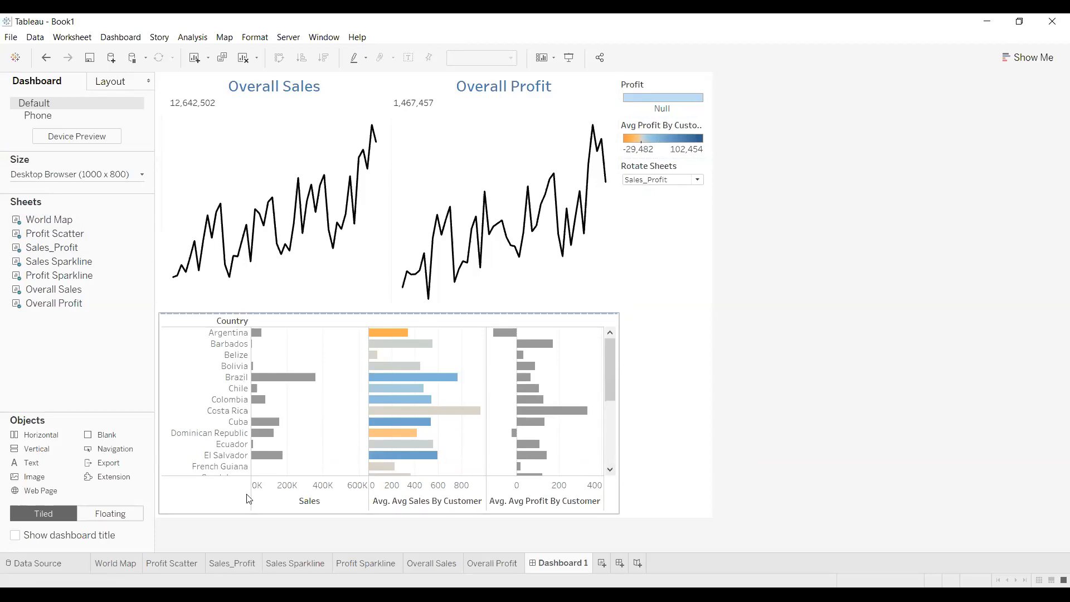
Test Rotate Sheets with World Map, Profit Scatter and Sales_Profit in turn
{"action": "left_click", "coordinate": [698, 179]}
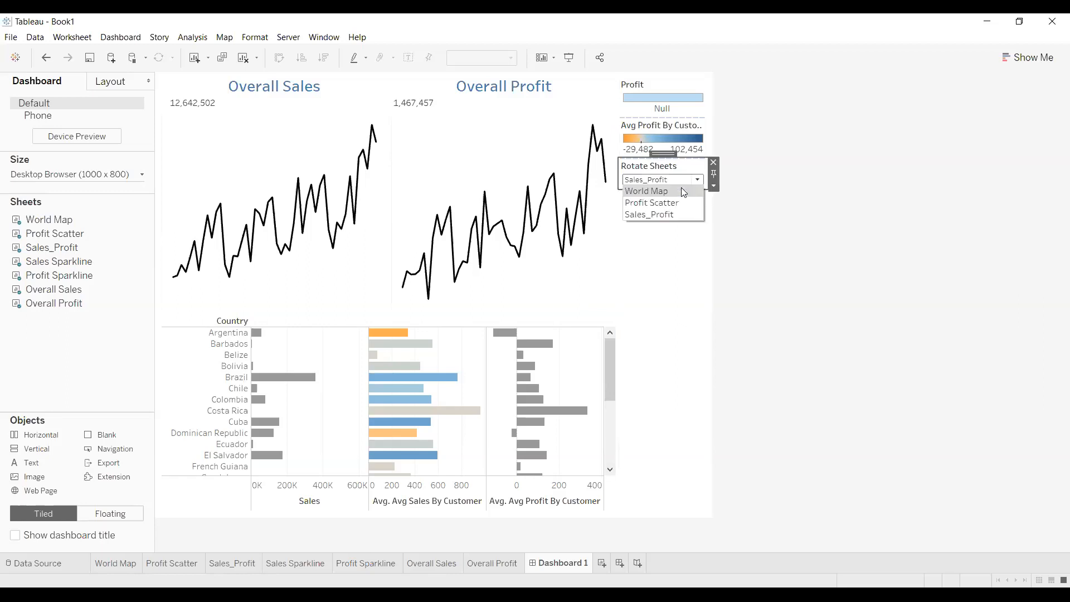
{"action": "left_click", "coordinate": [678, 194]}
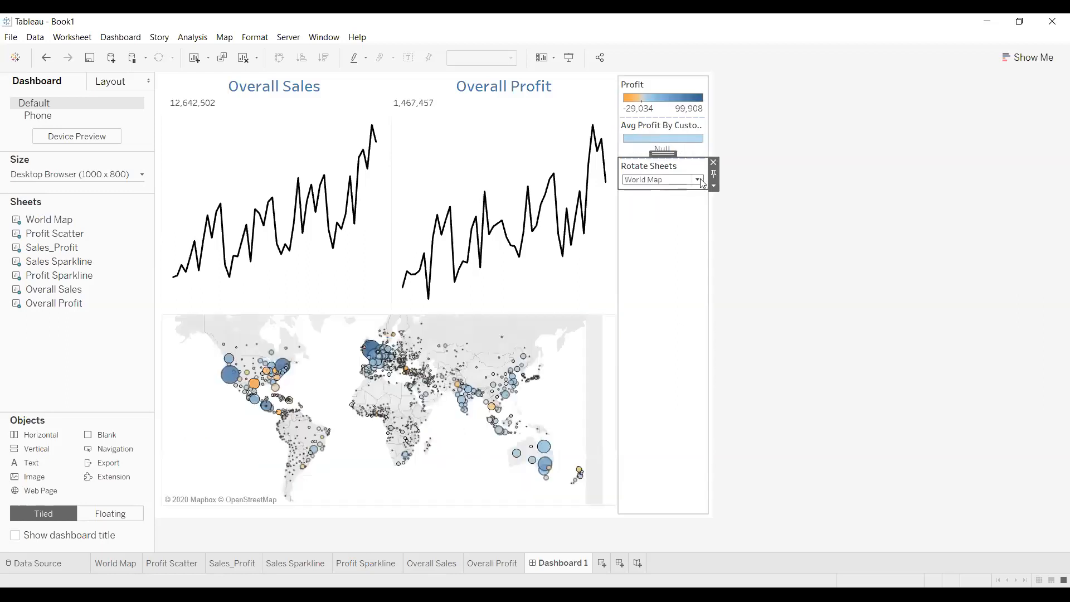
{"action": "left_click", "coordinate": [698, 180]}
{"action": "left_click", "coordinate": [691, 203]}
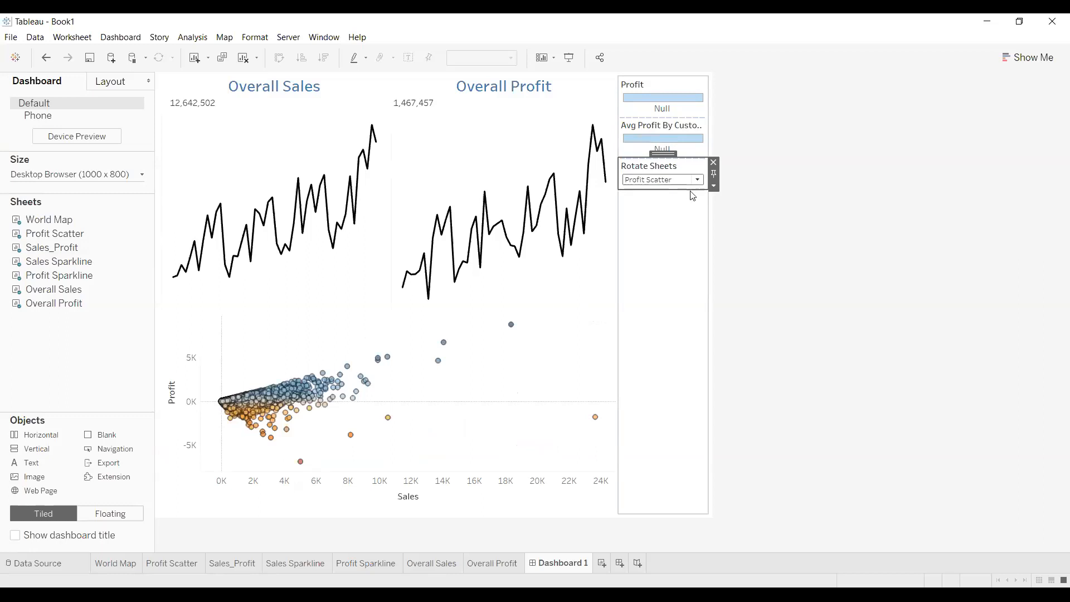
{"action": "left_click", "coordinate": [697, 180]}
{"action": "left_click", "coordinate": [676, 214]}
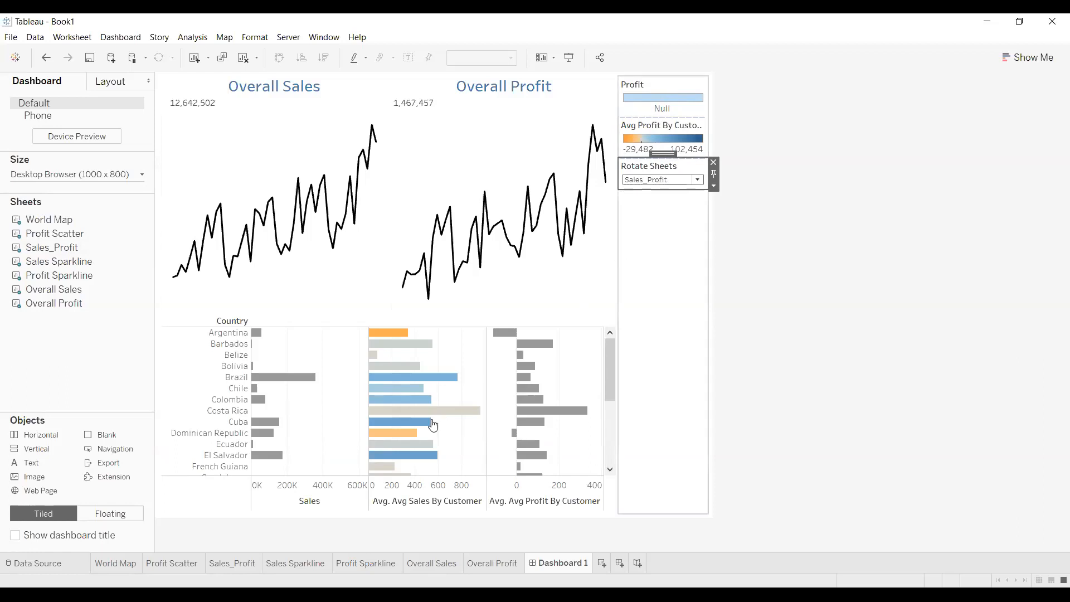
Switch back to World Map and Profit Scatter, then add a new blank worksheet, Sheet 8
{"action": "left_click", "coordinate": [699, 180]}
{"action": "left_click", "coordinate": [678, 192]}
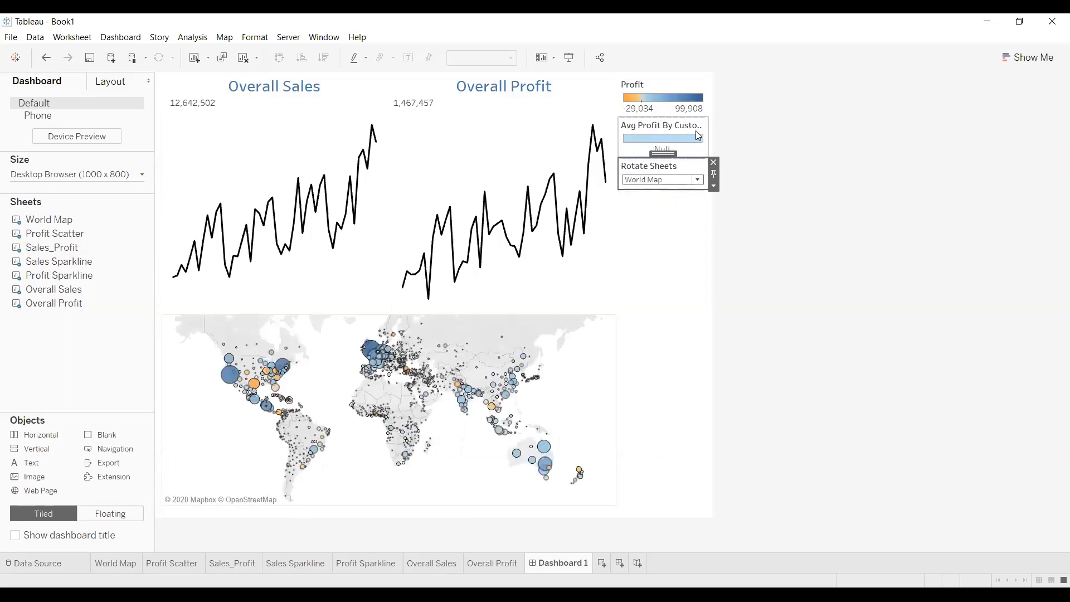
{"action": "left_click", "coordinate": [698, 182]}
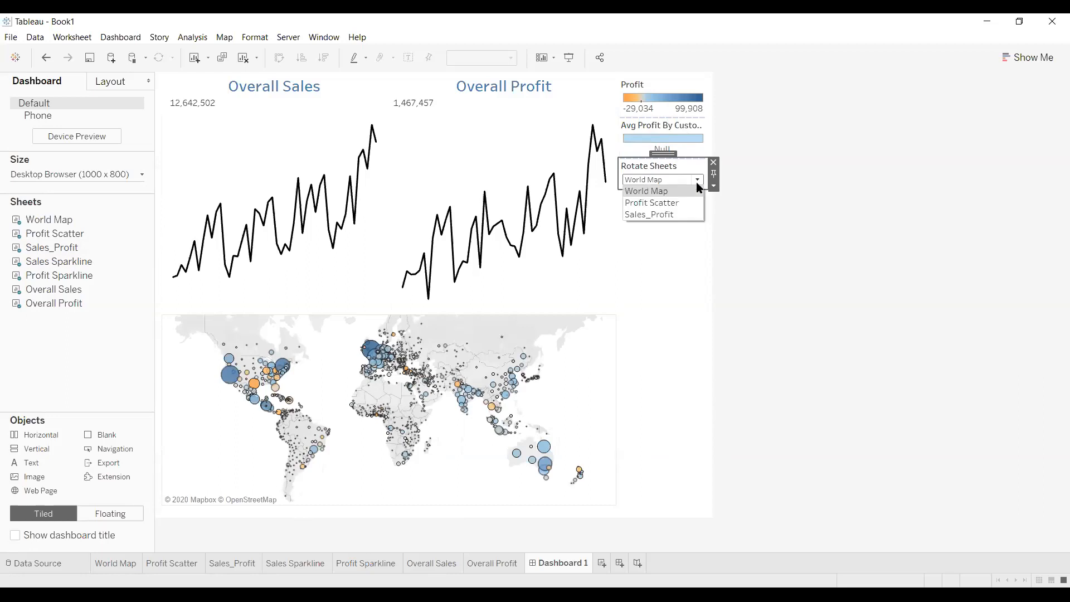
{"action": "left_click", "coordinate": [681, 202]}
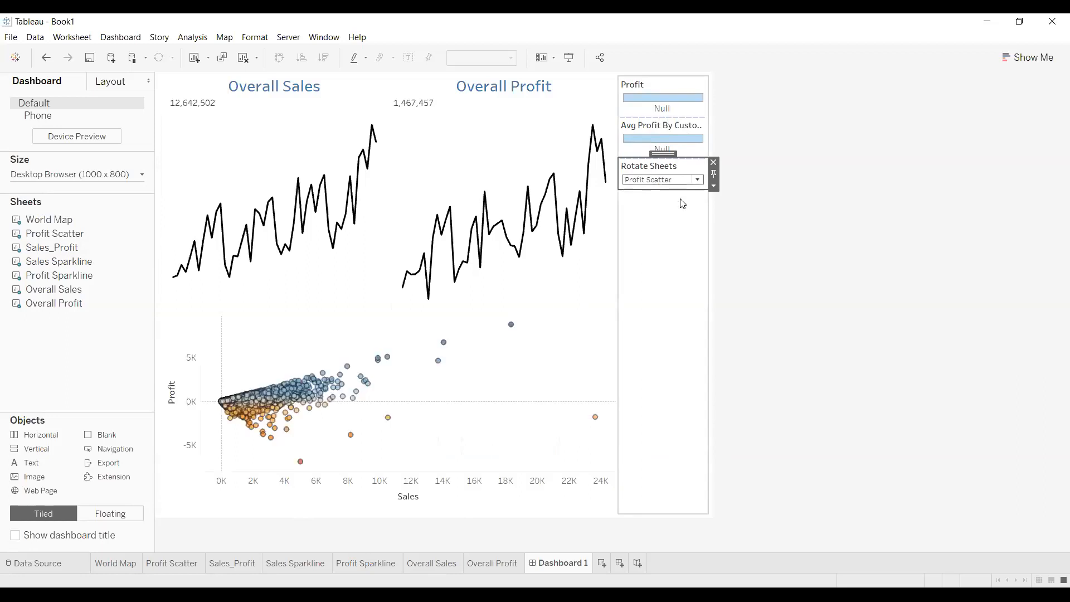
{"action": "mouse_move", "coordinate": [245, 414]}
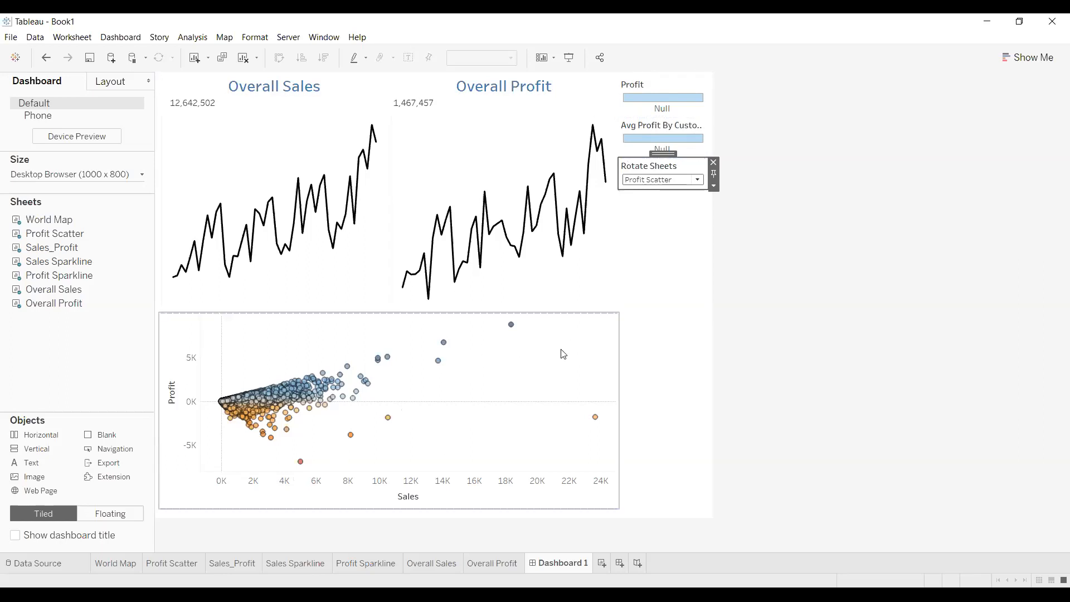
{"action": "left_click", "coordinate": [603, 564]}
Rename the Sheet 8 tab to 'Fix Color Legend'
{"action": "right_click", "coordinate": [605, 570]}
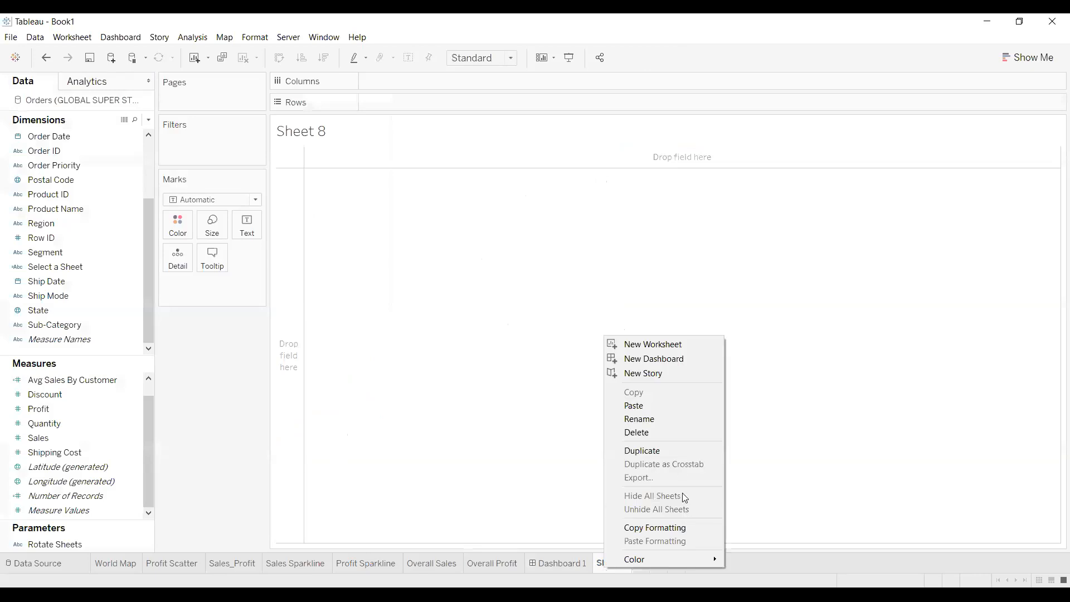
{"action": "left_click", "coordinate": [673, 427]}
{"action": "type", "text": "Fix Color Legend"}
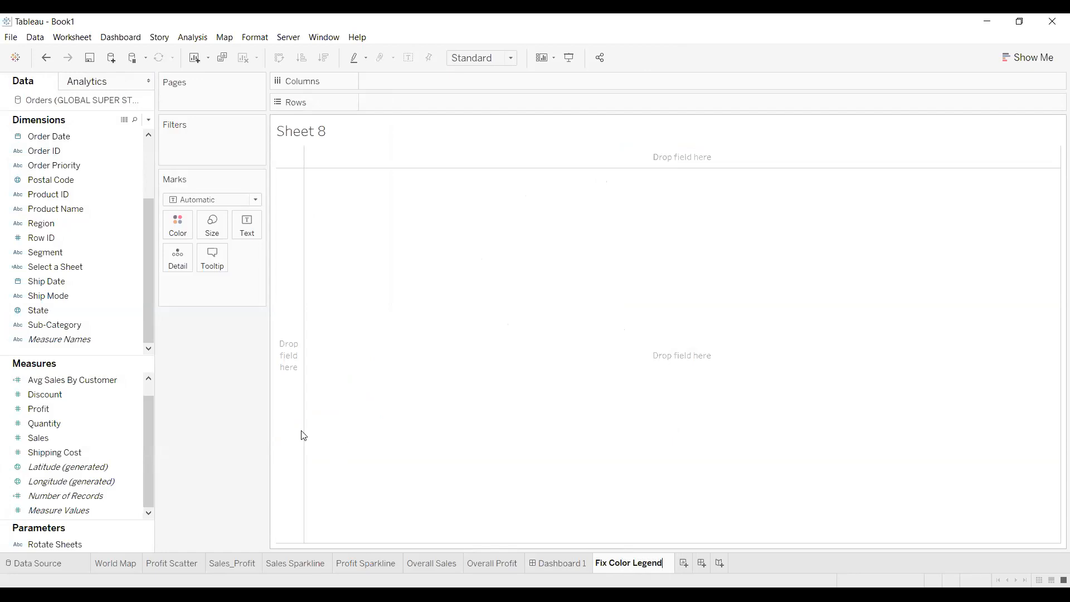
{"action": "key", "text": "Return"}
{"action": "left_click", "coordinate": [135, 396]}
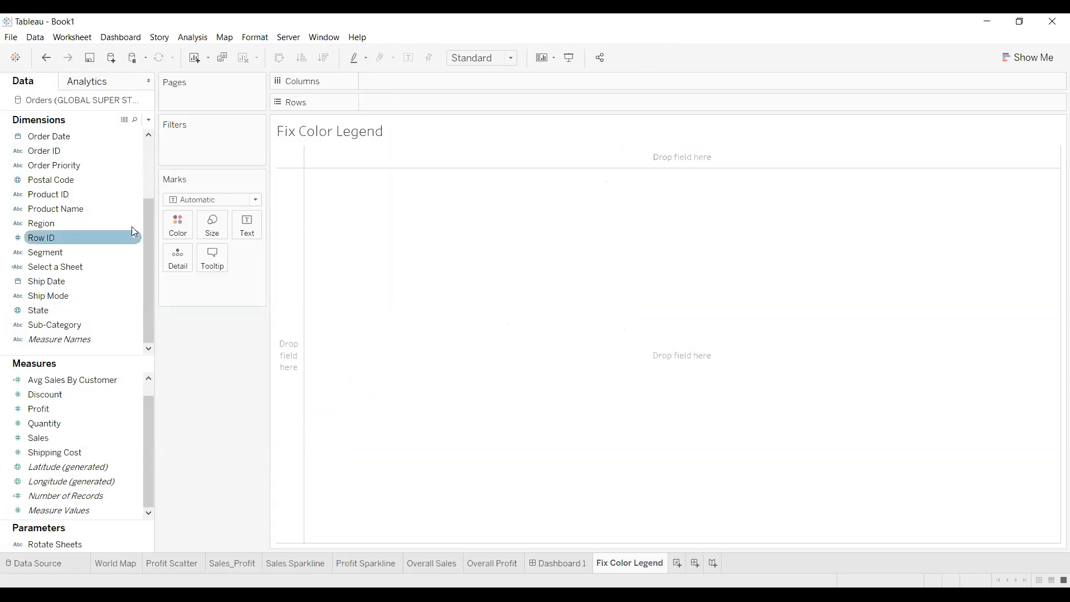
{"action": "left_click", "coordinate": [148, 120]}
Create a calculated field 'Color Legend' starting with CASE [Rotate Sheets]
{"action": "left_click", "coordinate": [136, 133]}
{"action": "type", "text": "Color Legend"}
{"action": "left_click", "coordinate": [437, 293]}
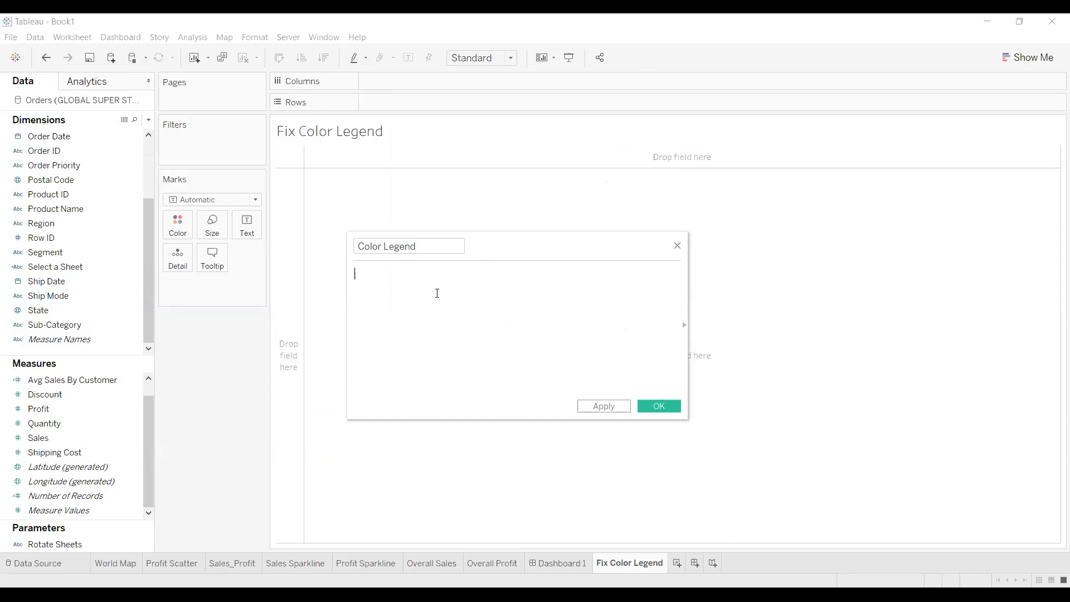
{"action": "type", "text": "c"}
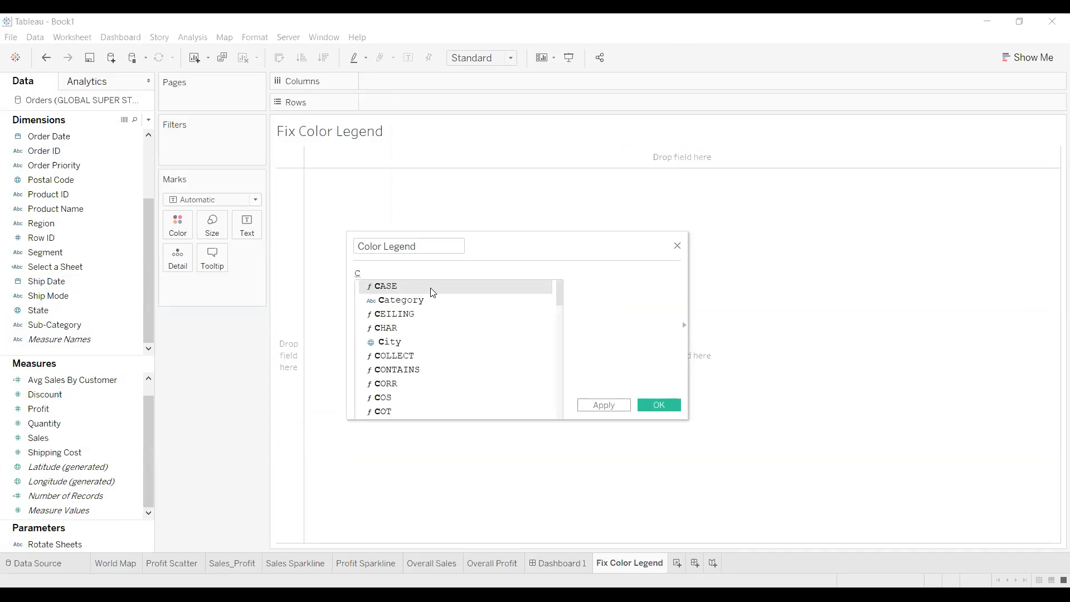
{"action": "key", "text": "Return"}
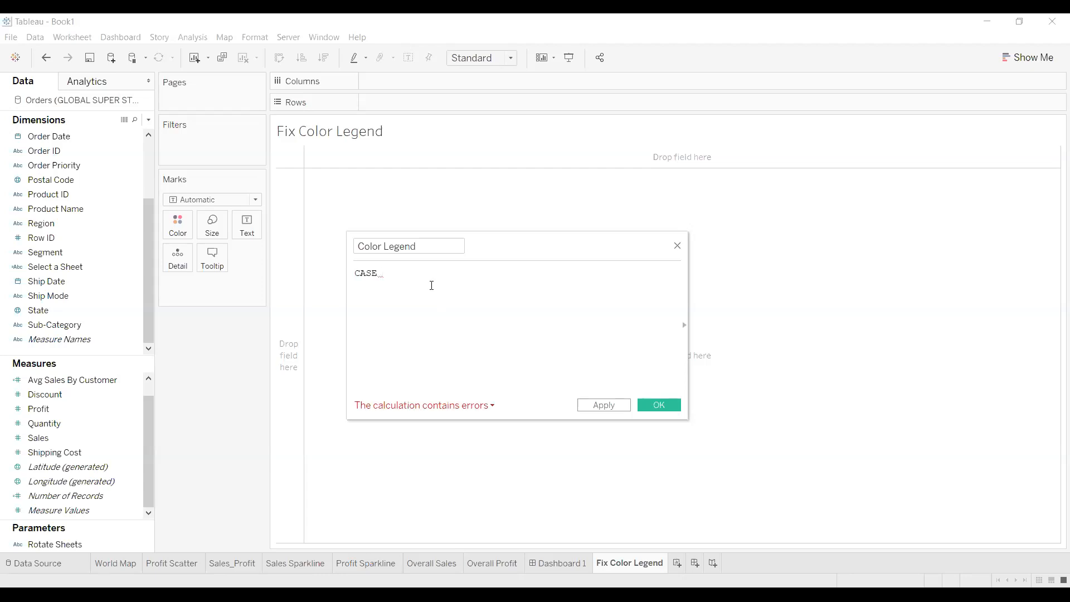
{"action": "type", "text": "[r"}
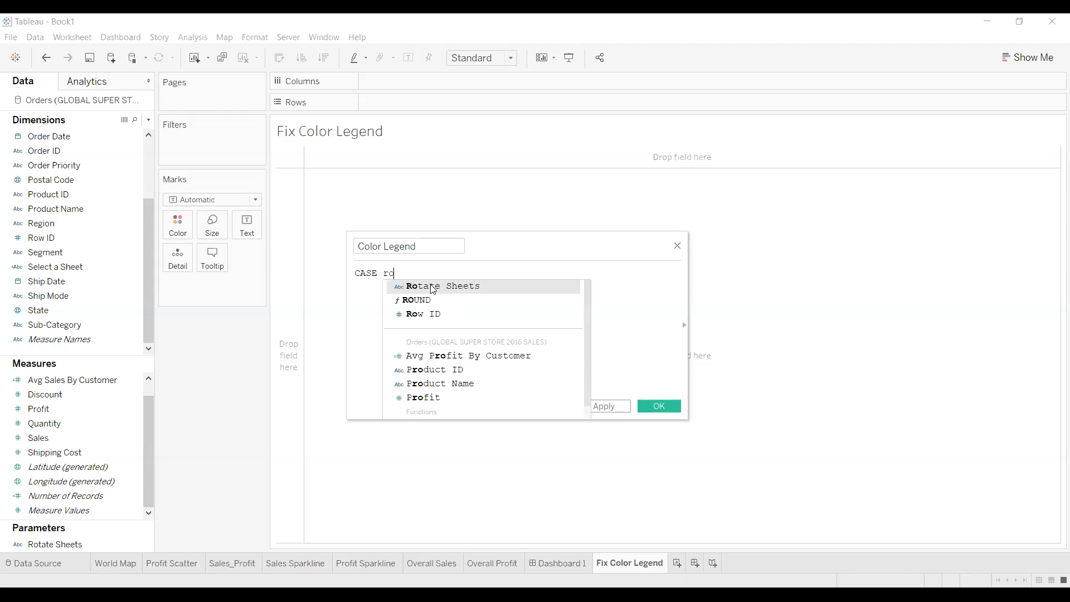
{"action": "key", "text": "Return"}
Add the first branch WHEN "World Map" THEN on a new line
{"action": "left_click", "coordinate": [476, 276]}
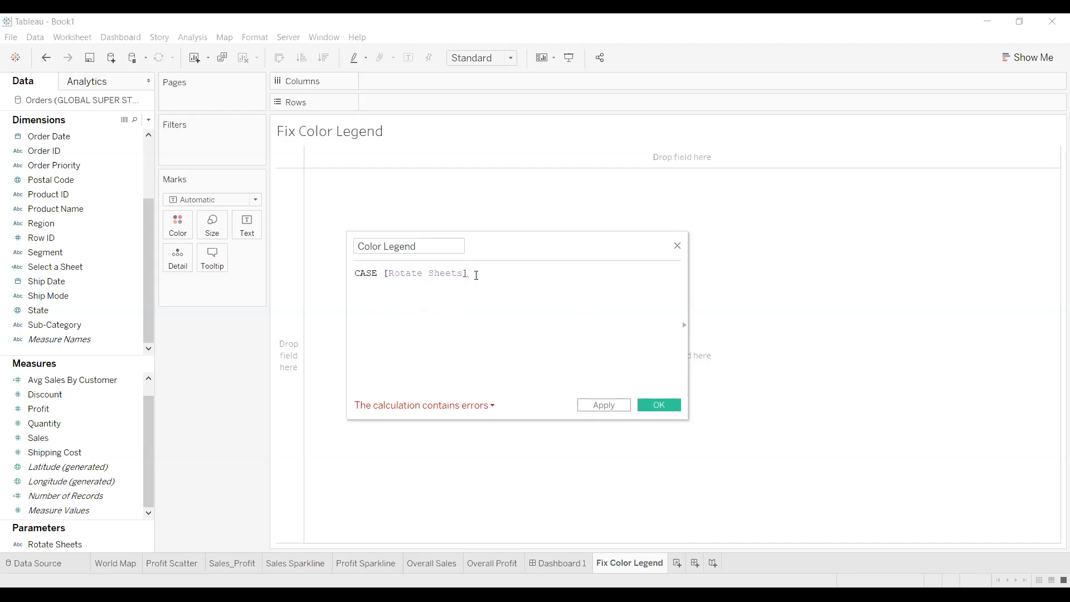
{"action": "key", "text": "Return"}
{"action": "type", "text": "WH"}
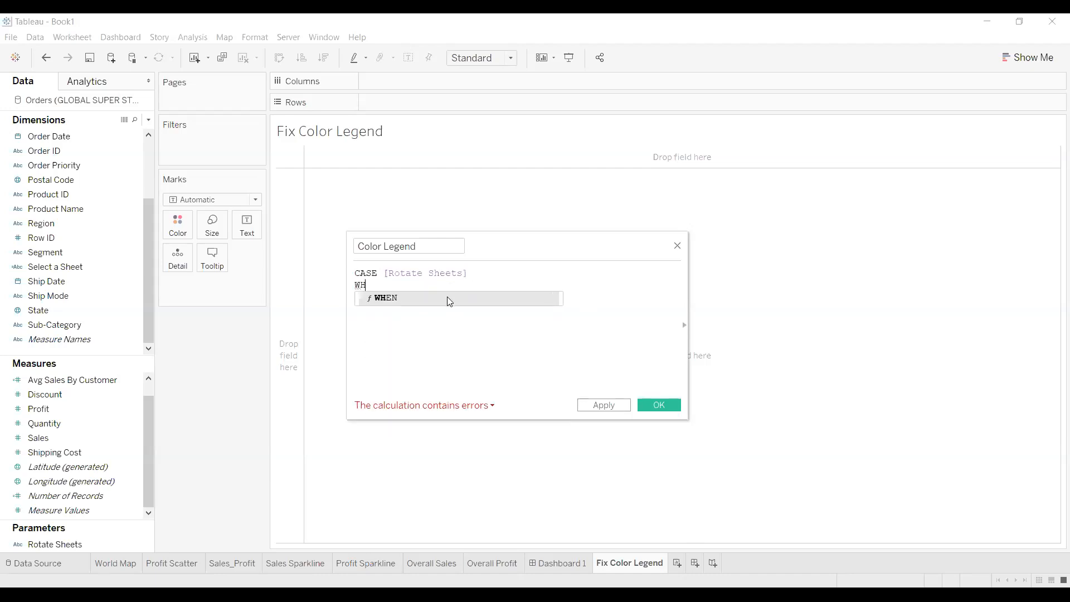
{"action": "left_click", "coordinate": [447, 297]}
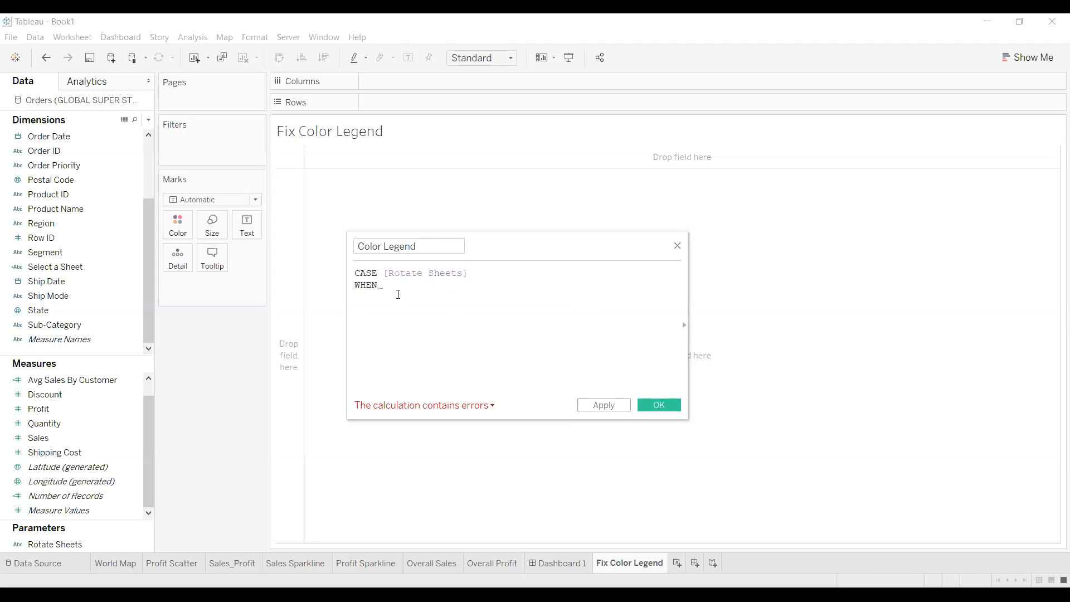
{"action": "type", "text": "\"Wo"}
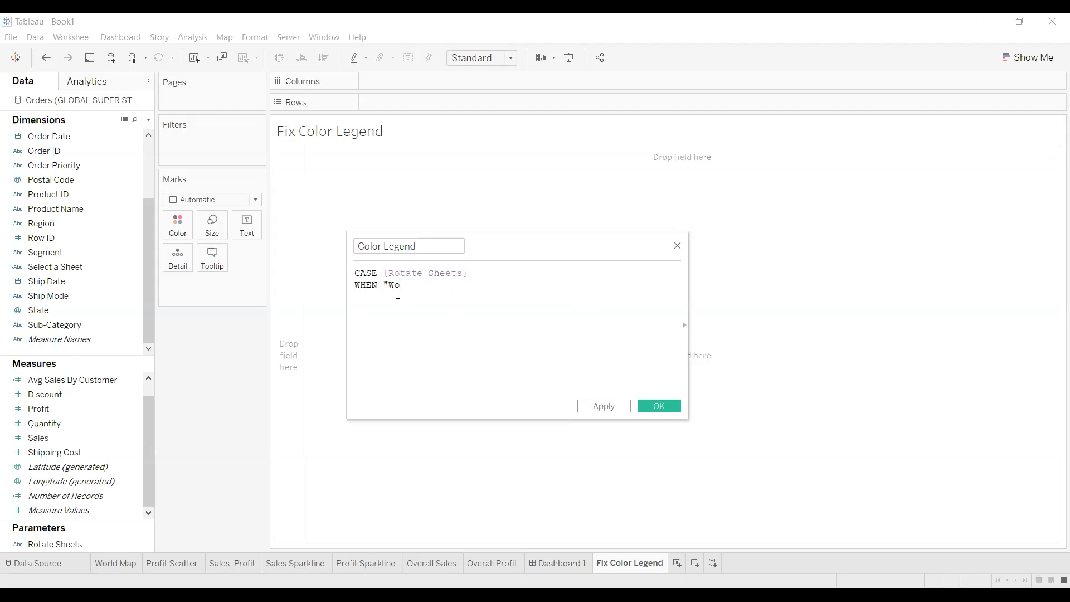
{"action": "type", "text": "rld Map\" THEN"}
Make the World Map branch of Color Legend return [Country]+[State]
{"action": "left_click", "coordinate": [119, 562]}
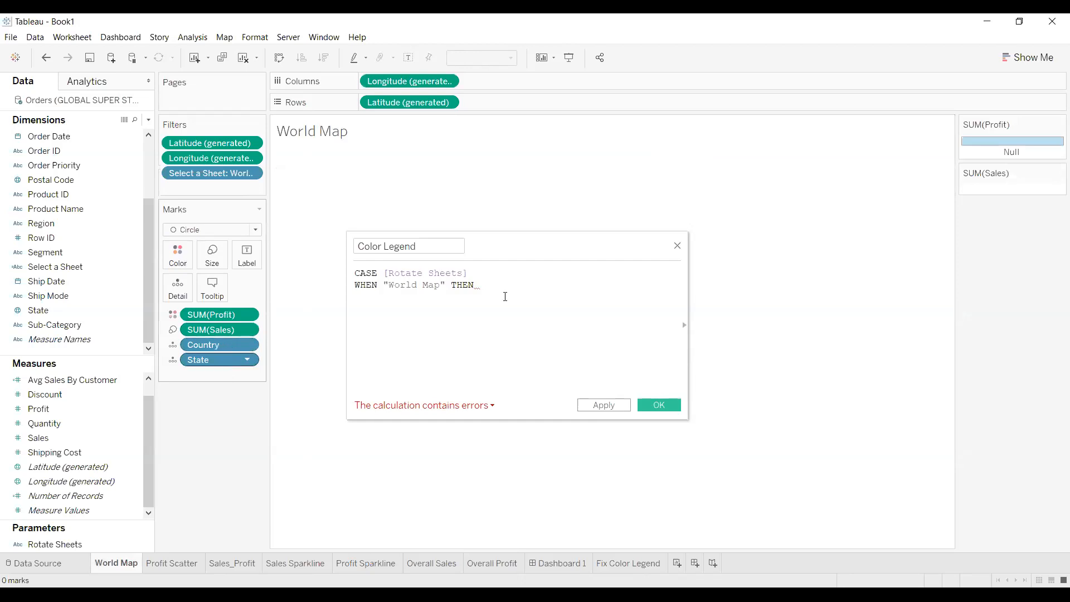
{"action": "type", "text": "Count"}
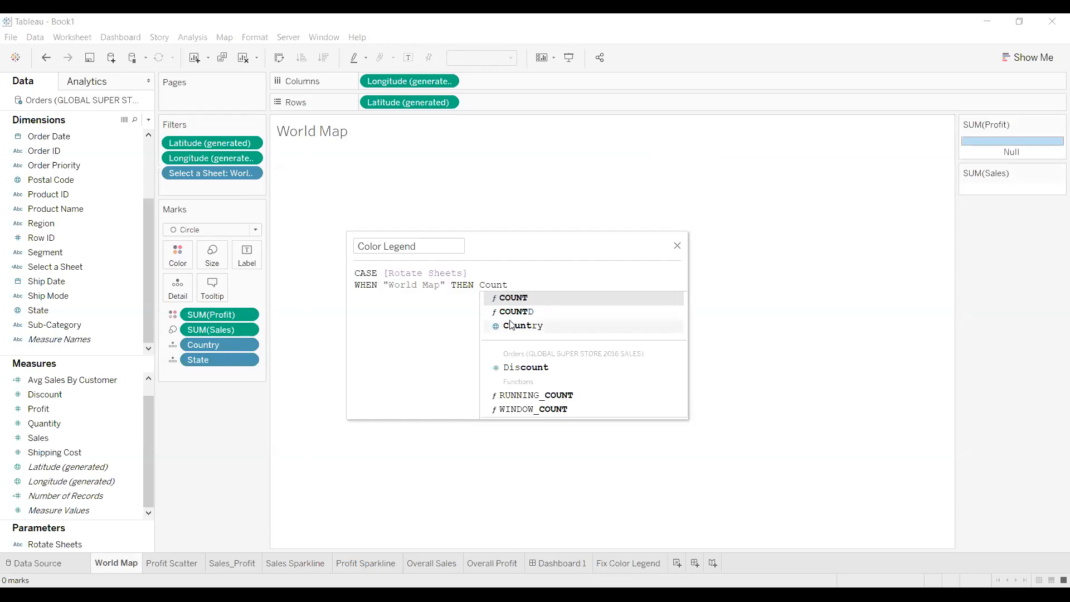
{"action": "key", "text": "Return"}
{"action": "type", "text": "+St"}
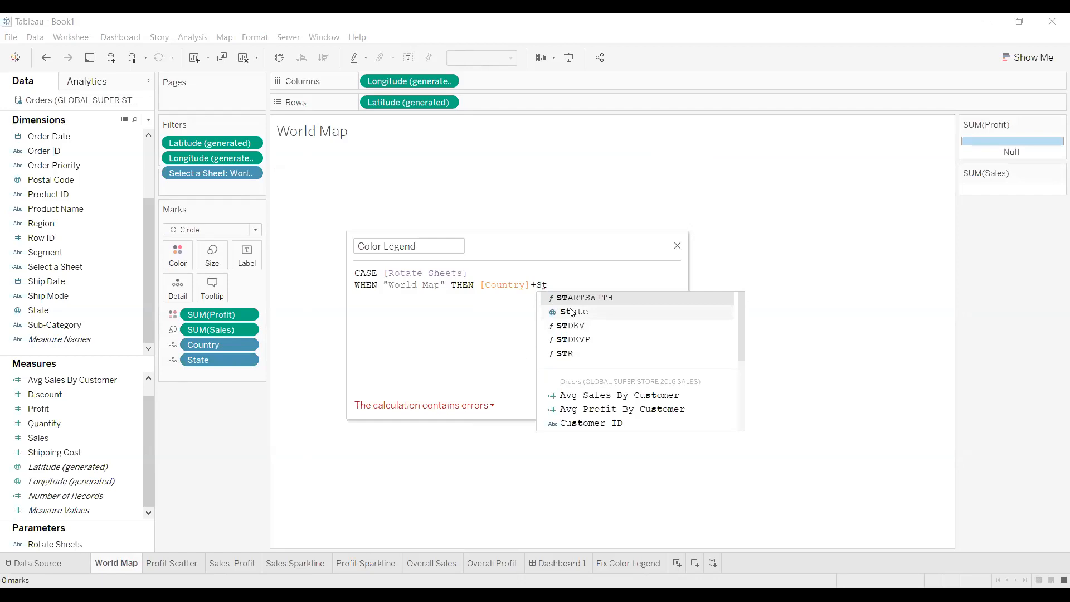
{"action": "key", "text": "Return"}
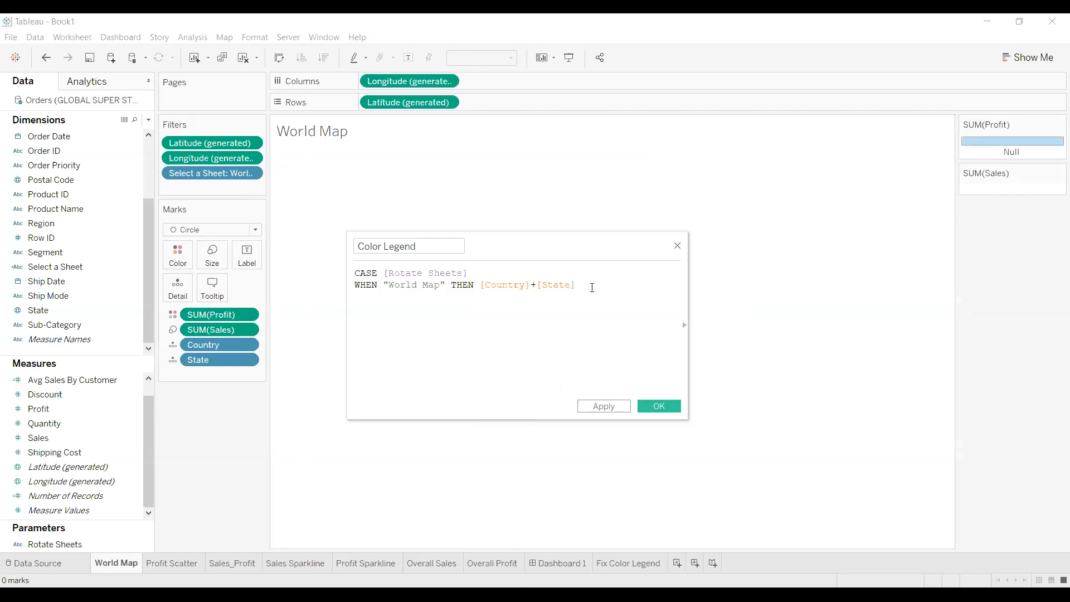
Start a WHEN "Profit Scatter" THEN branch on the next line
{"action": "type", "text": "WHE"}
{"action": "left_click", "coordinate": [524, 308]}
{"action": "type", "text": "\"Profit Scatter\" THEN"}
Make the Profit Scatter branch return [Customer ID]+[State]+[City]
{"action": "left_click", "coordinate": [180, 564]}
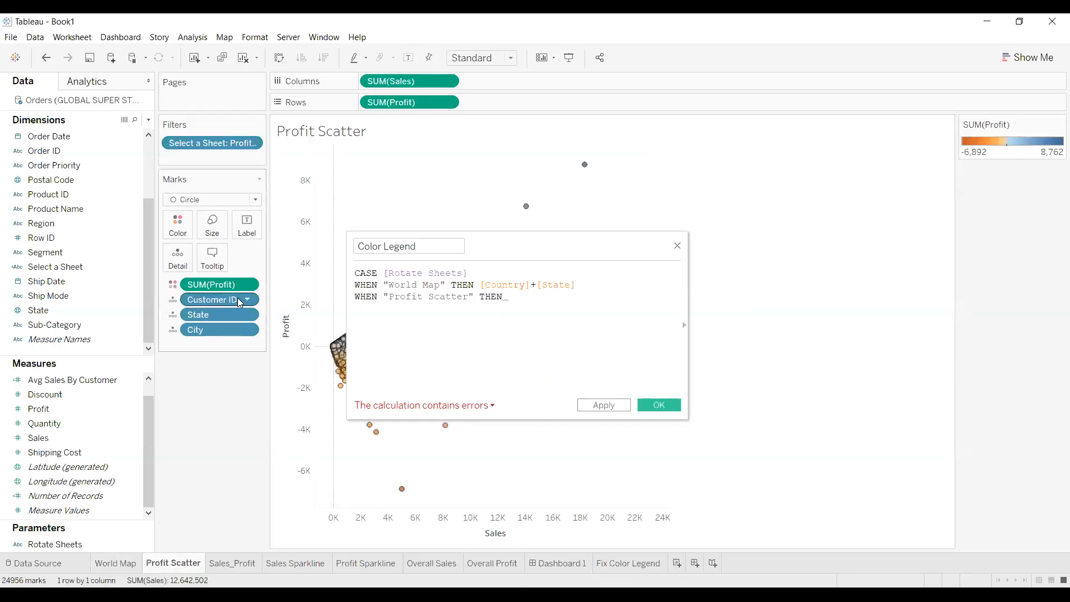
{"action": "left_click", "coordinate": [560, 307]}
{"action": "type", "text": "Cus"}
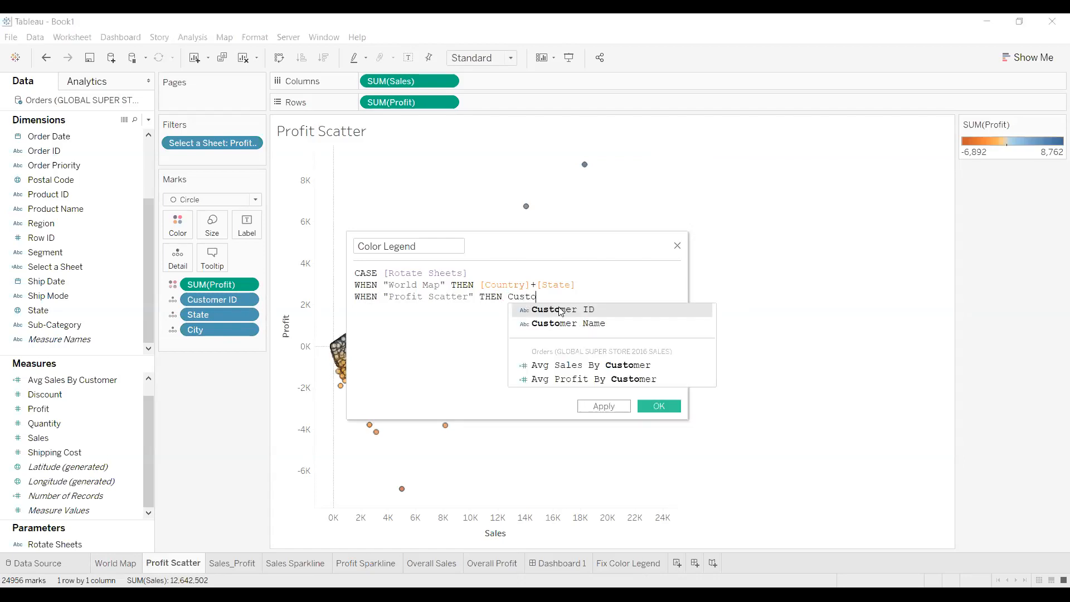
{"action": "type", "text": "to"}
{"action": "left_click", "coordinate": [560, 309]}
{"action": "type", "text": "+"}
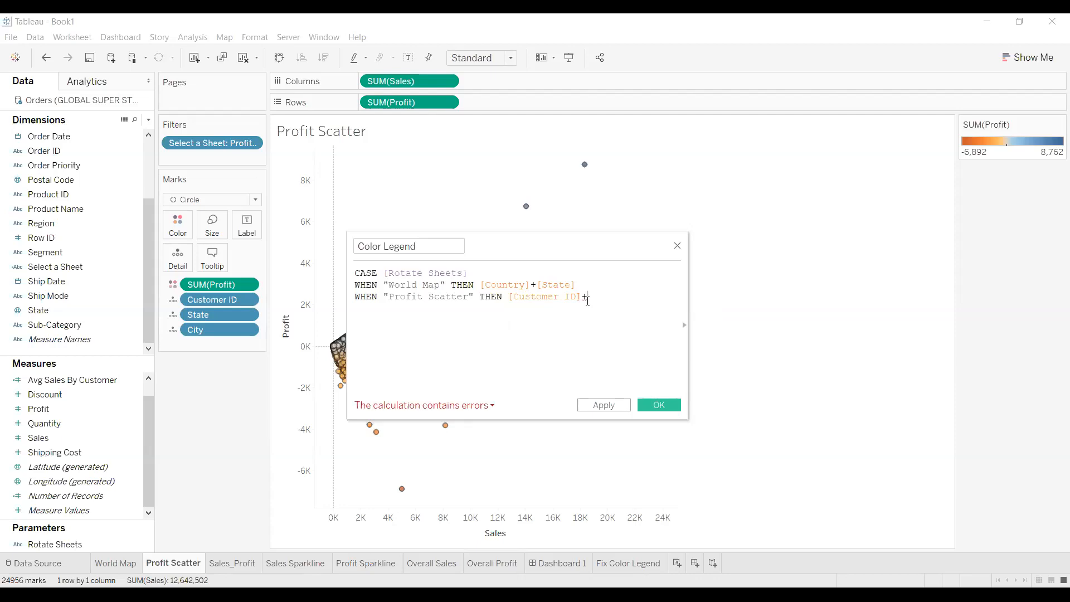
{"action": "type", "text": "St"}
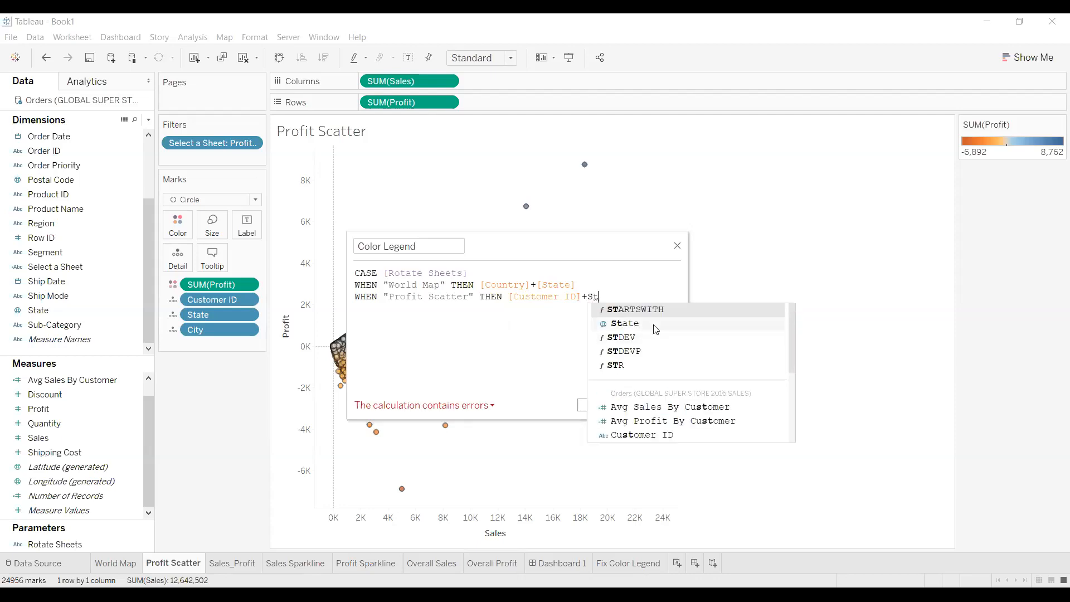
{"action": "key", "text": "Return"}
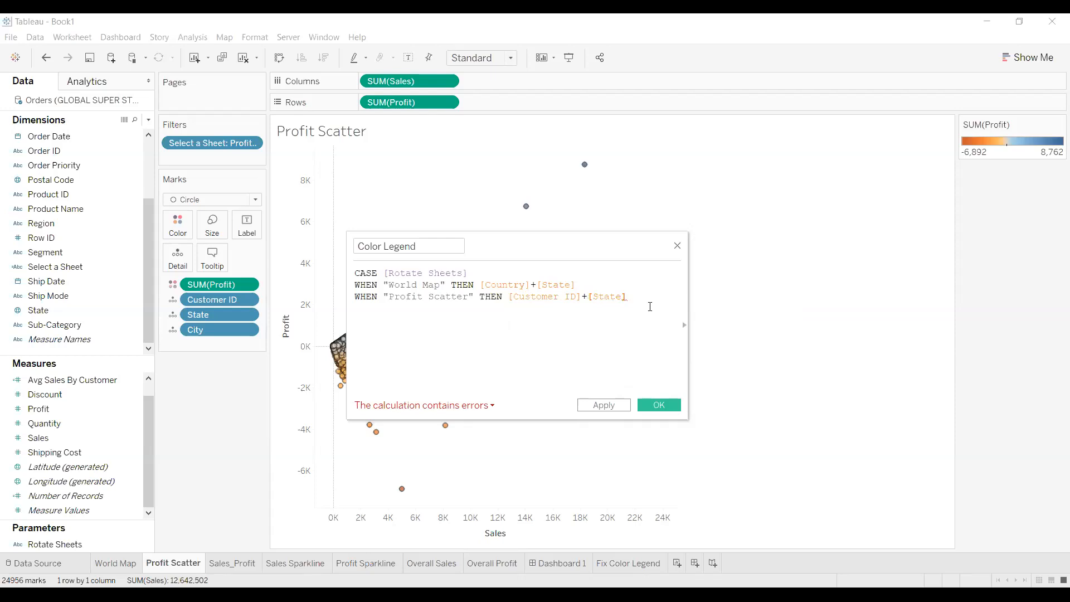
{"action": "type", "text": "_"}
{"action": "key", "text": "BackSpace"}
{"action": "key", "text": "BackSpace"}
{"action": "type", "text": "+"}
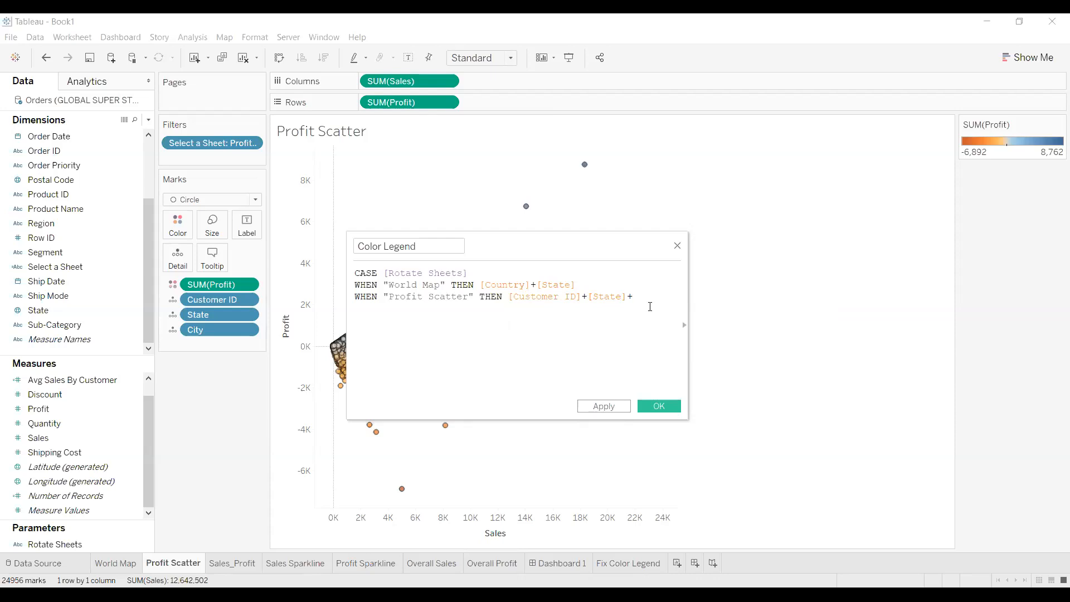
{"action": "type", "text": "ci"}
{"action": "left_click", "coordinate": [673, 310]}
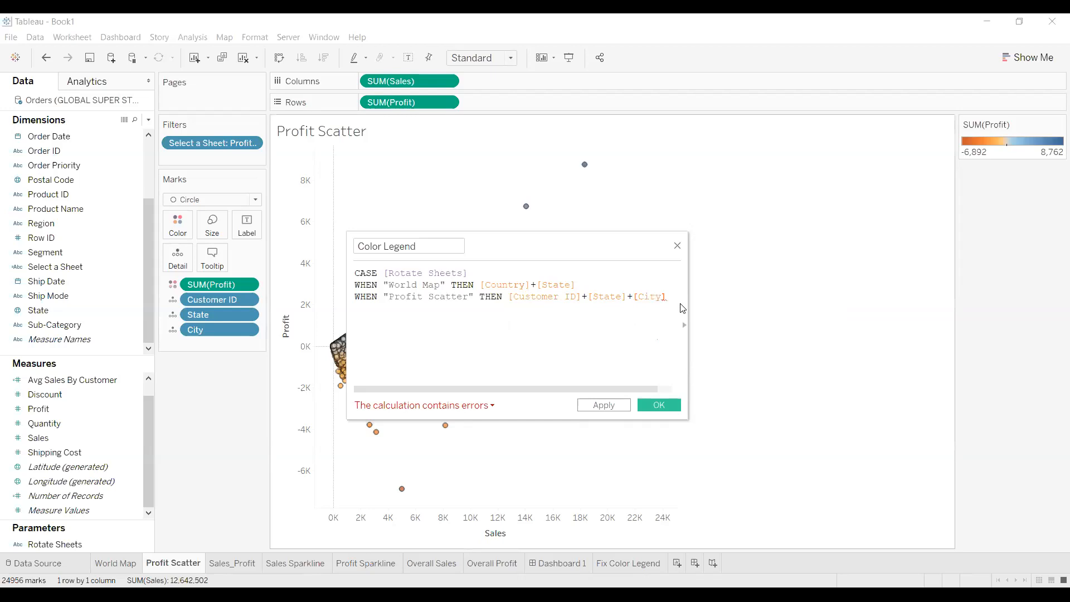
{"action": "key", "text": "Return"}
Add WHEN "Sales_Profit" THEN [Country], close the case with END, and apply
{"action": "type", "text": "WHE"}
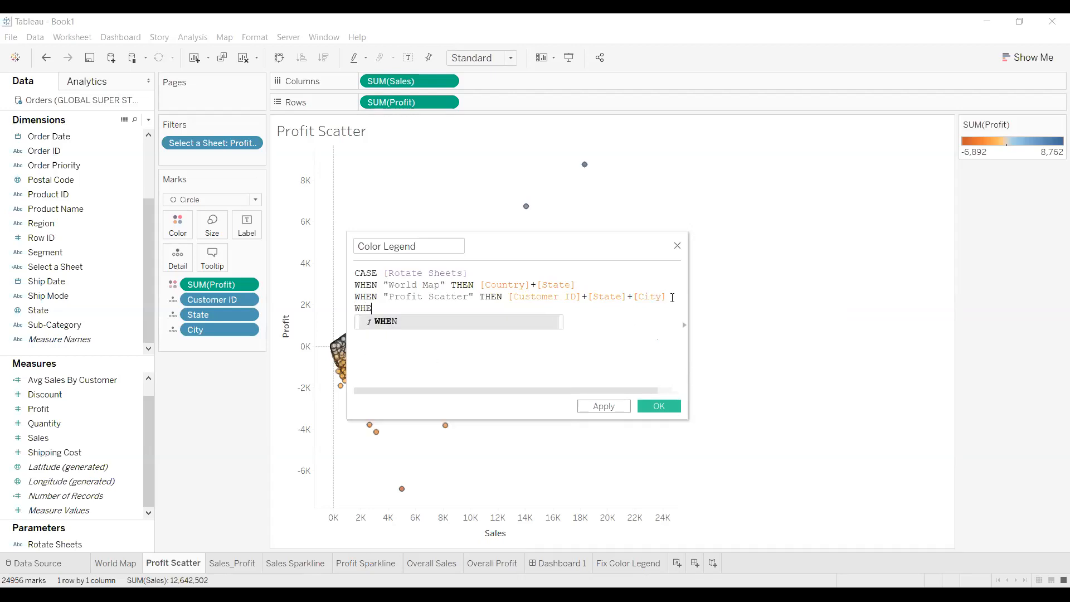
{"action": "type", "text": "N"}
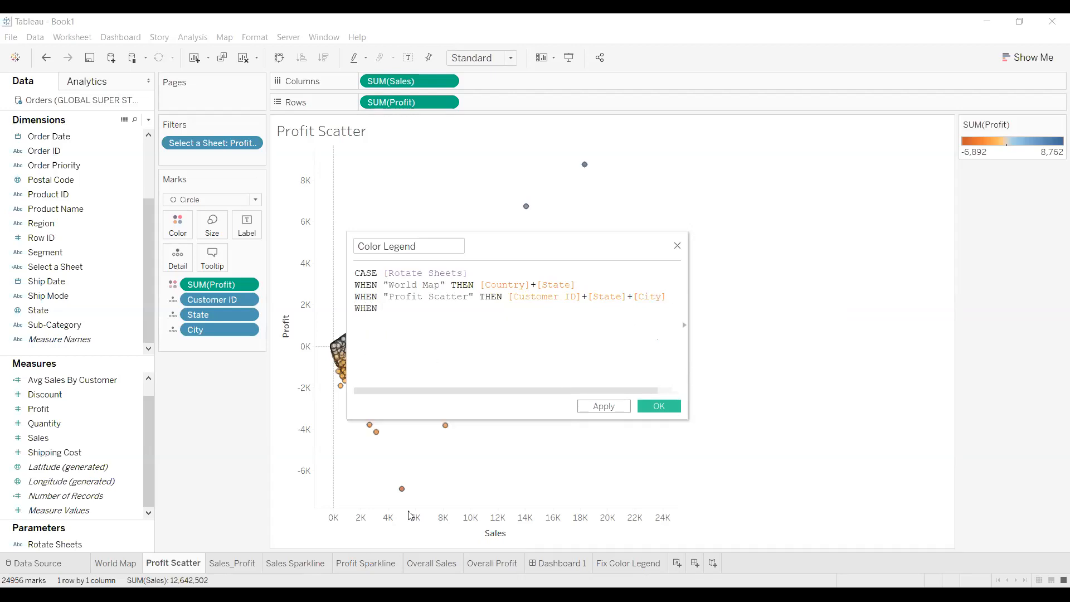
{"action": "left_click", "coordinate": [236, 564]}
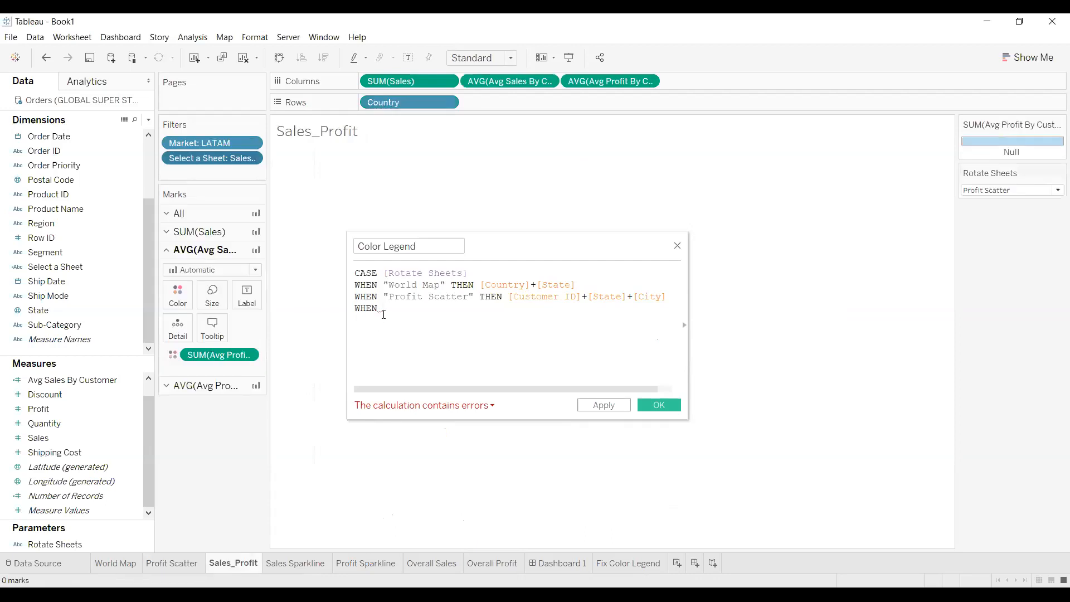
{"action": "type", "text": "\"Sales_"}
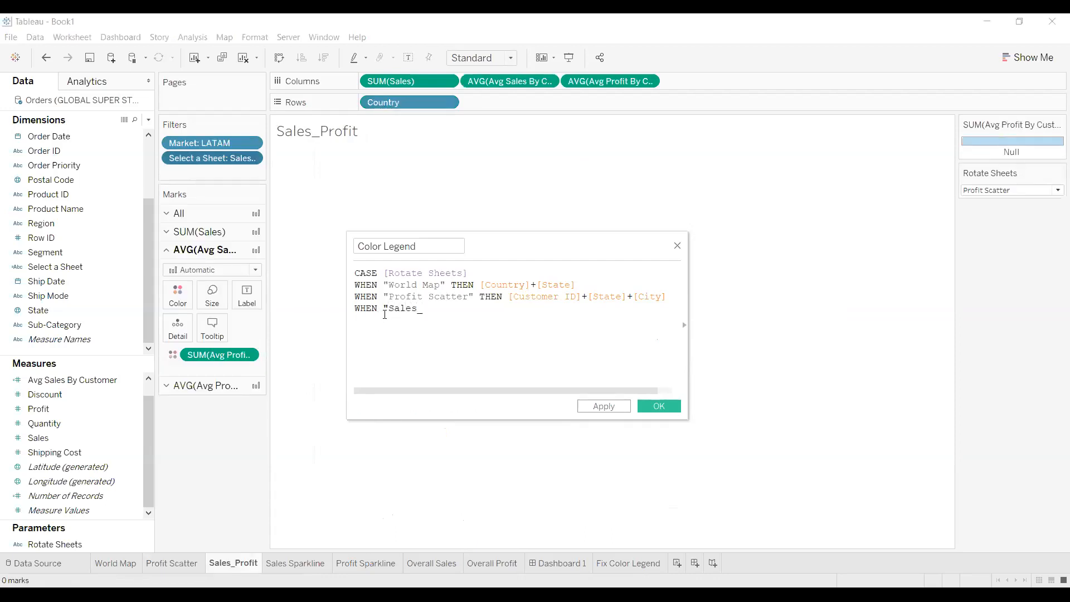
{"action": "type", "text": "Profit\" THEN"}
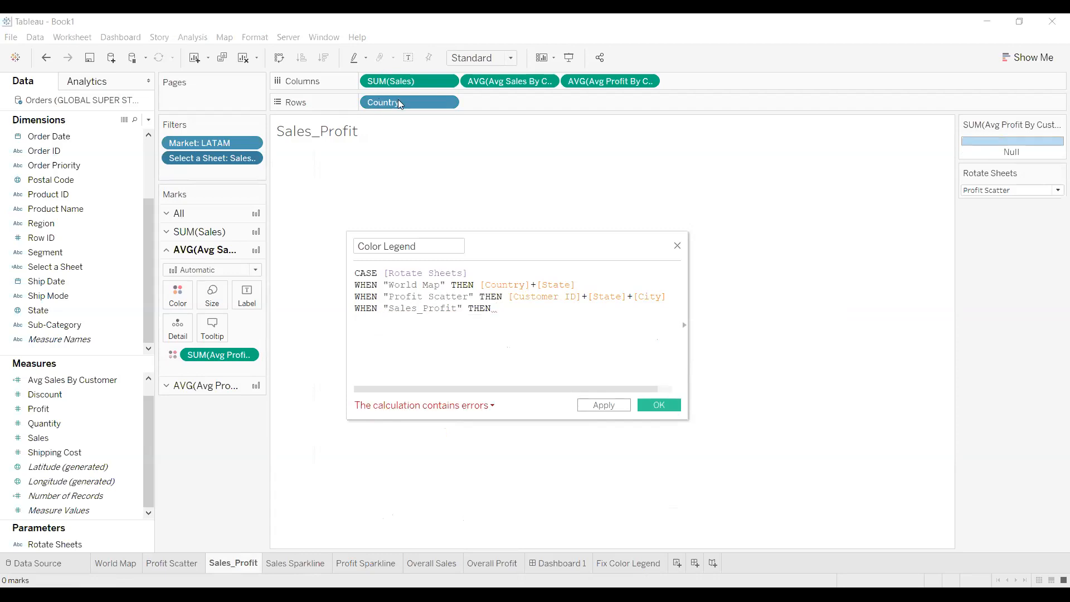
{"action": "type", "text": " Cou"}
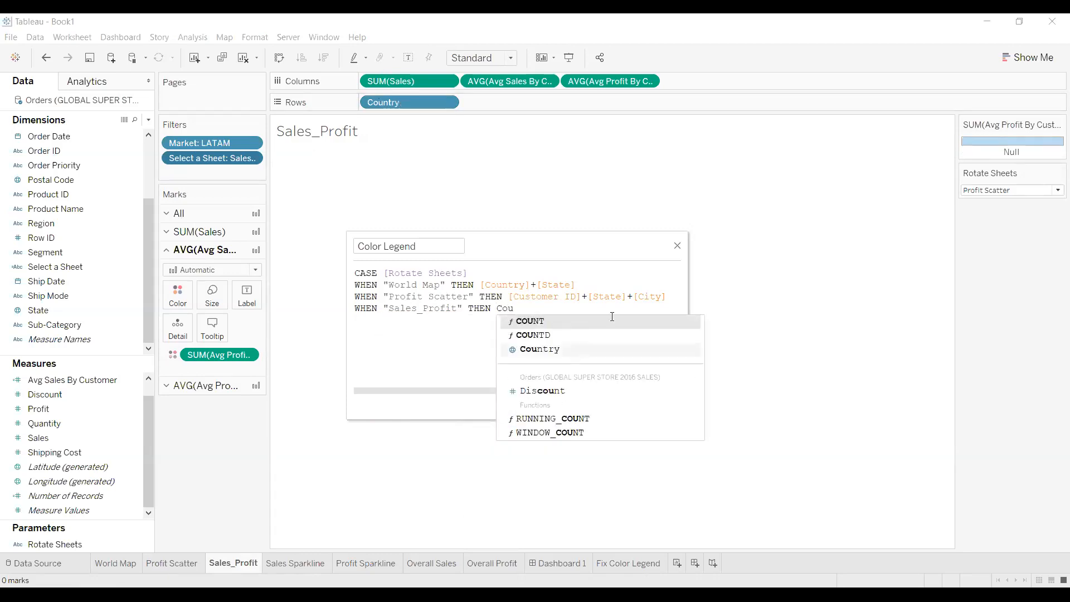
{"action": "key", "text": "Down"}
{"action": "key", "text": "Down"}
{"action": "key", "text": "Return"}
{"action": "key", "text": "Return"}
{"action": "type", "text": "END"}
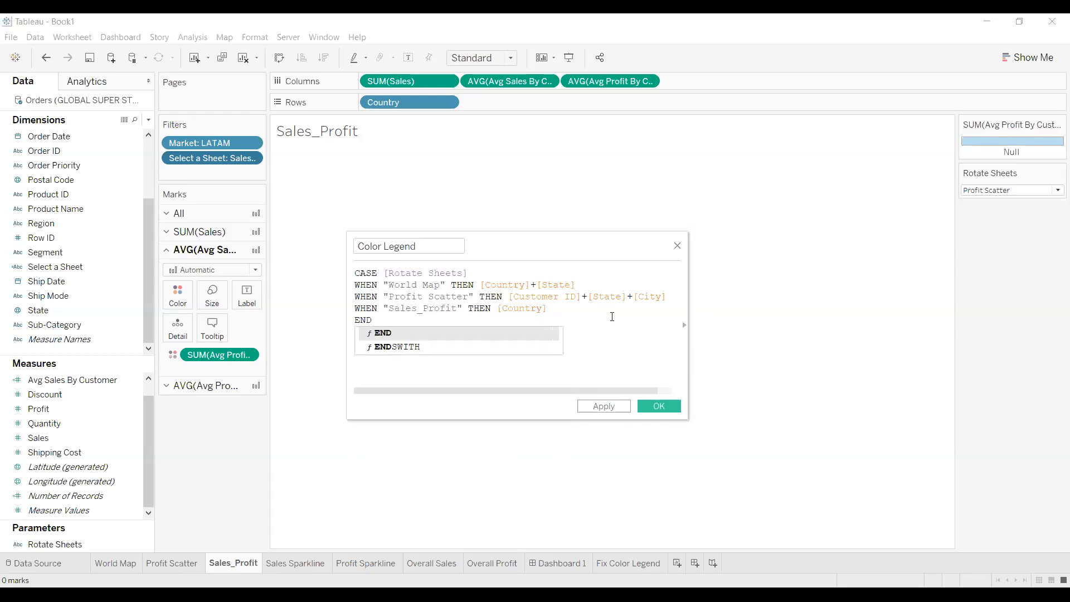
{"action": "key", "text": "Return"}
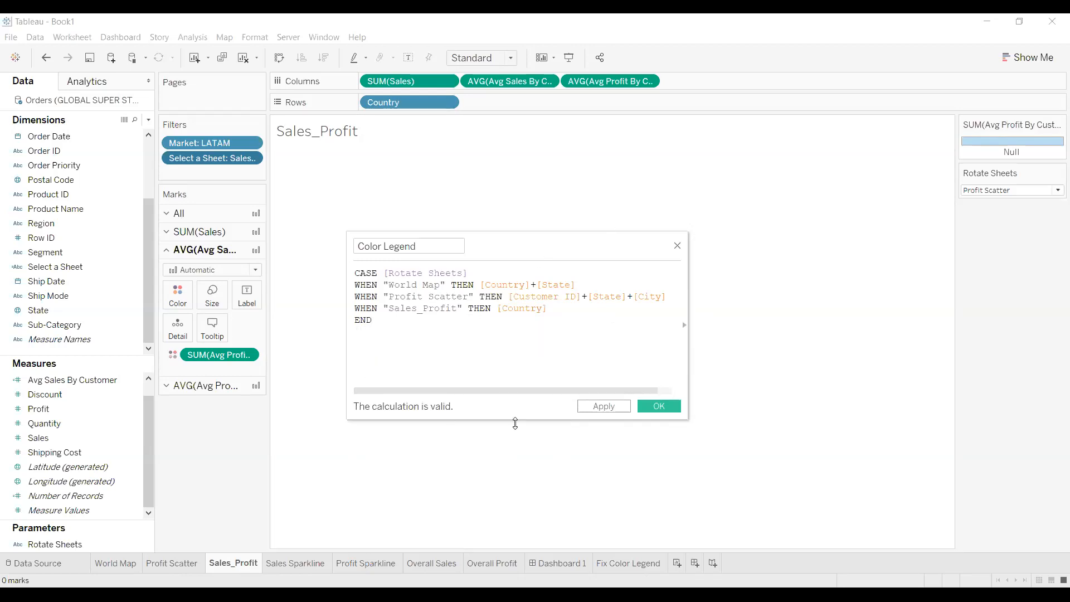
{"action": "left_click", "coordinate": [604, 406]}
Close the calculation, then on Fix Color Legend put Color Legend on Rows and SUM(Profit) on Color
{"action": "left_click", "coordinate": [659, 406]}
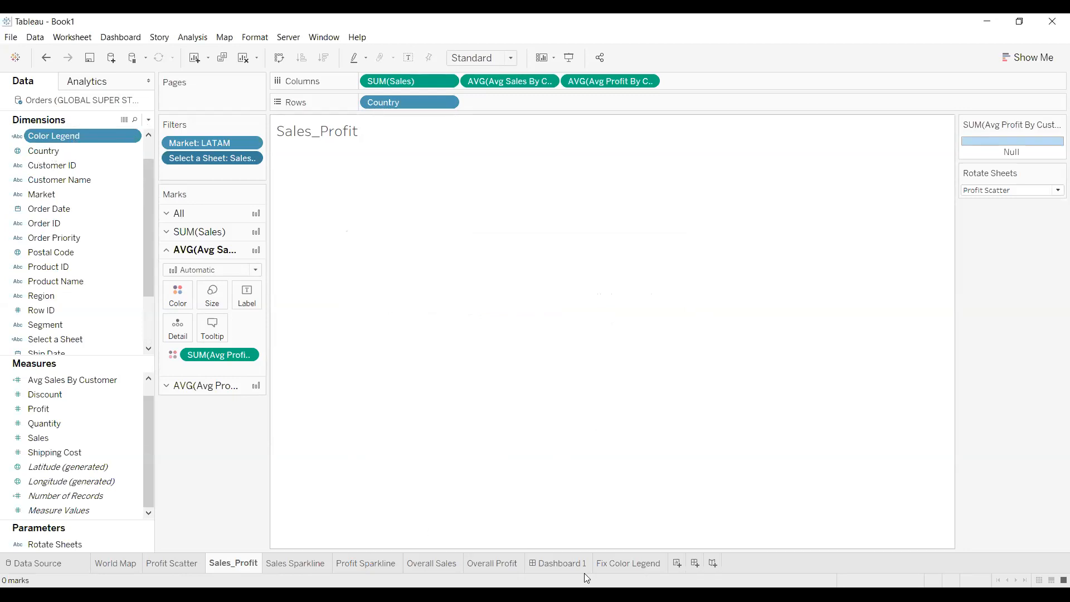
{"action": "left_click", "coordinate": [640, 564]}
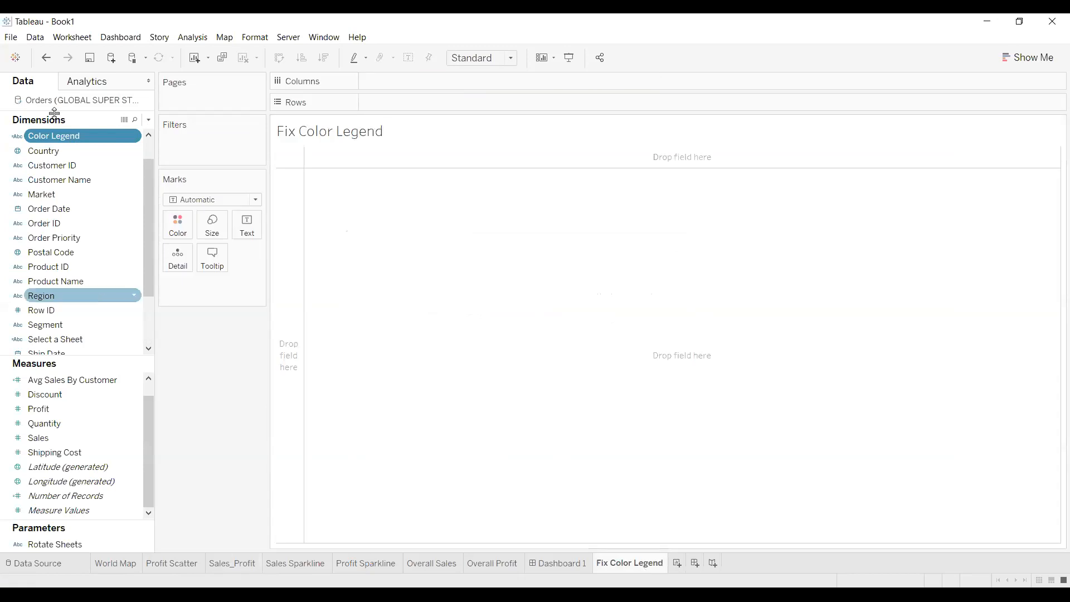
{"action": "left_click_drag", "start_coordinate": [60, 140], "coordinate": [397, 106]}
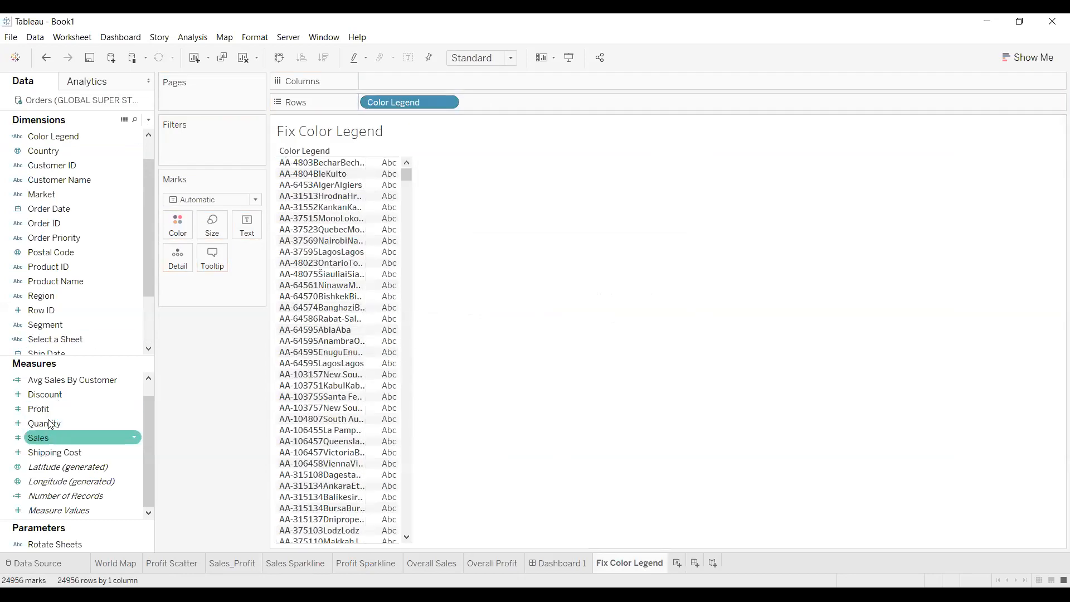
{"action": "left_click_drag", "start_coordinate": [44, 408], "coordinate": [169, 219]}
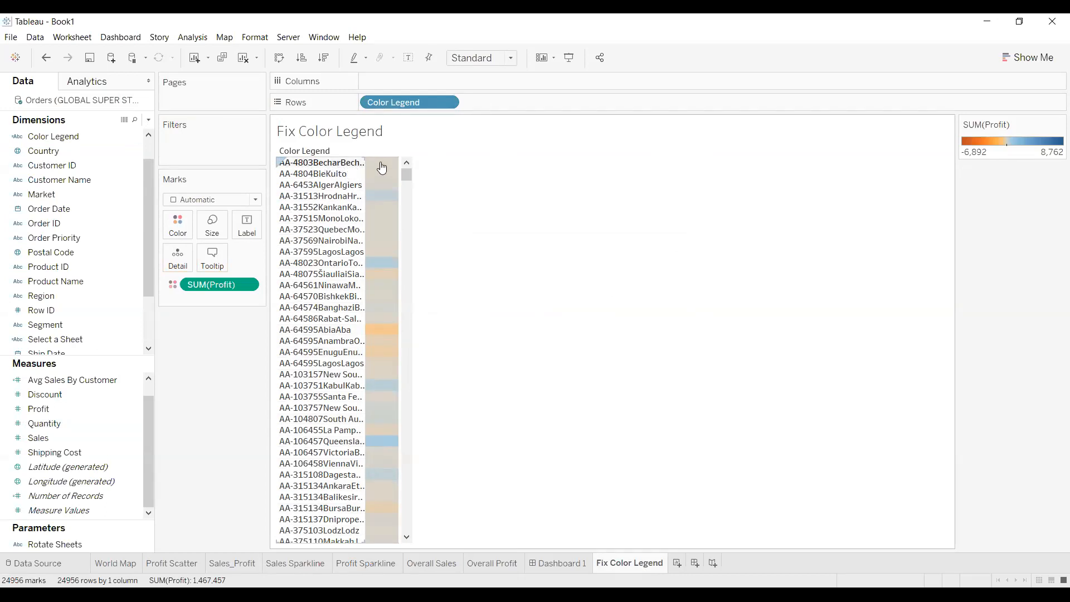
{"action": "mouse_move", "coordinate": [383, 166]}
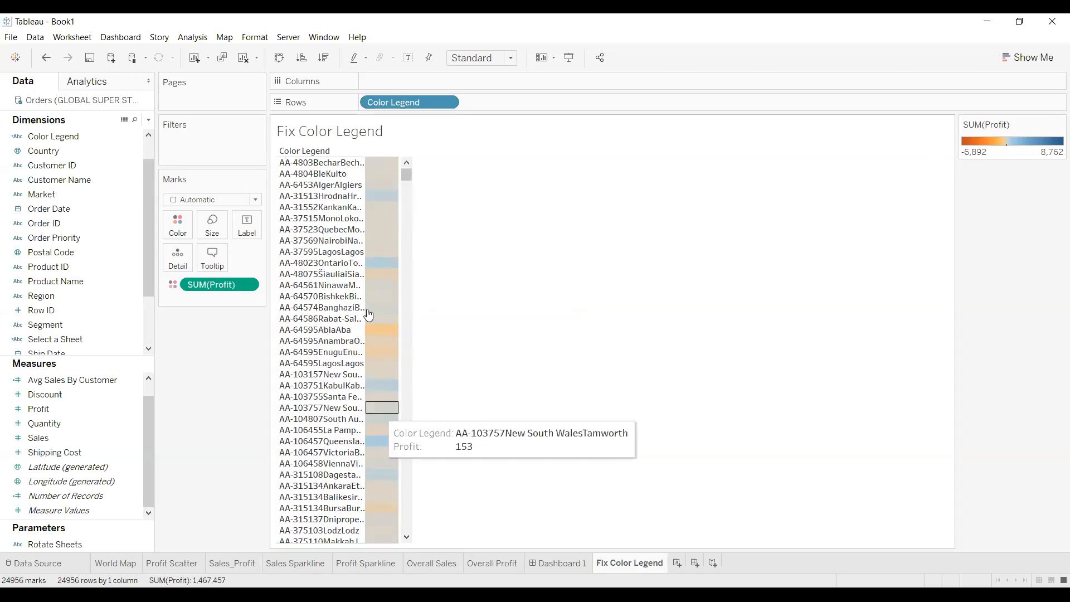
Show the Rotate Sheets parameter control on the Fix Color Legend sheet
{"action": "right_click", "coordinate": [518, 293]}
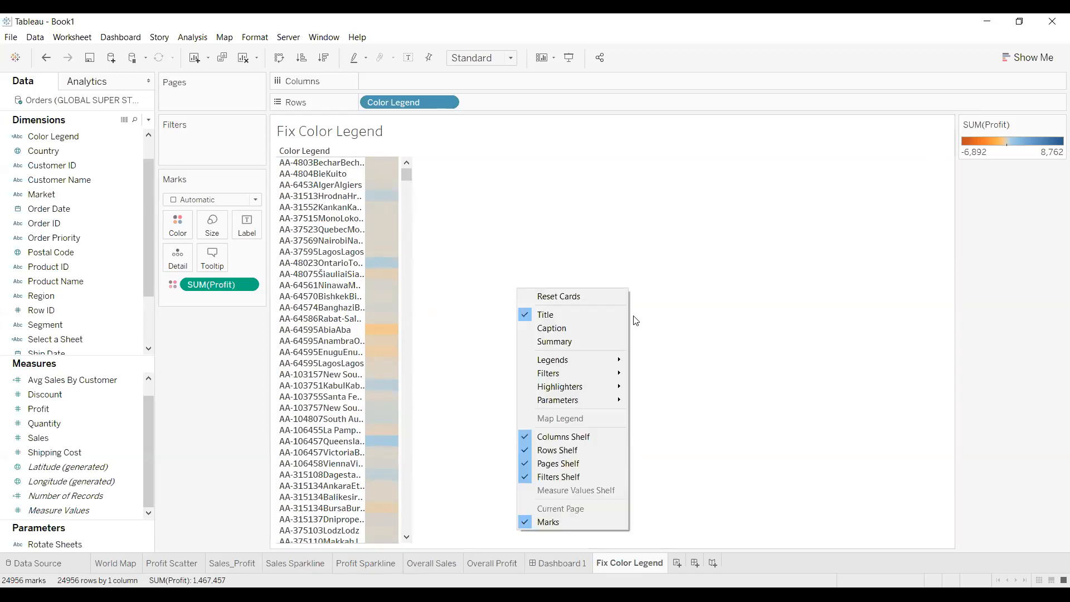
{"action": "mouse_move", "coordinate": [609, 408]}
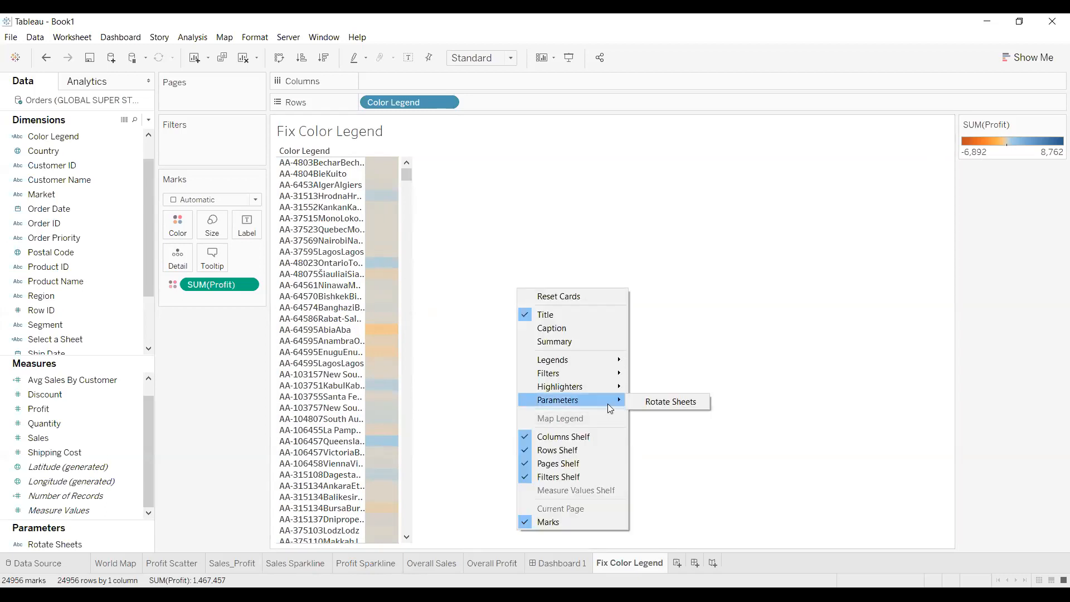
{"action": "left_click", "coordinate": [667, 402]}
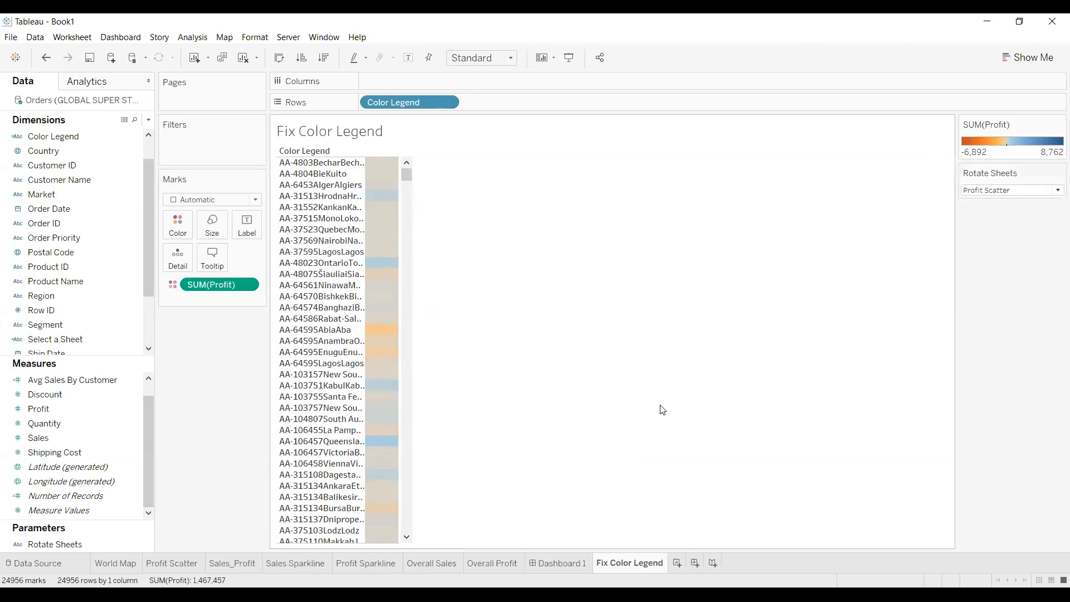
Cycle Rotate Sheets through World Map and Sales_Profit, ending on Profit Scatter
{"action": "left_click", "coordinate": [1056, 191]}
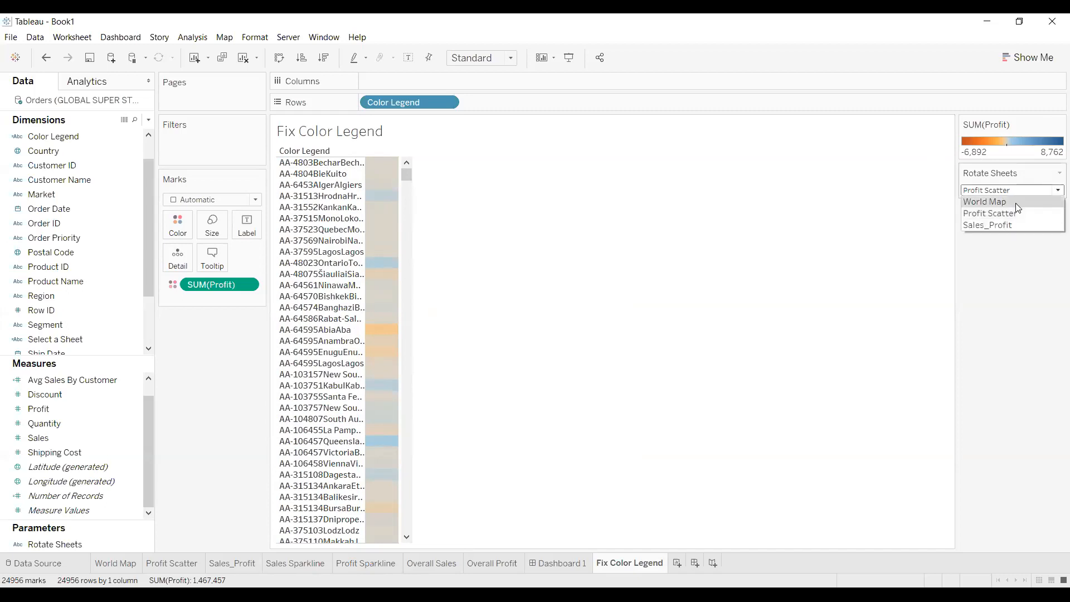
{"action": "left_click", "coordinate": [998, 202]}
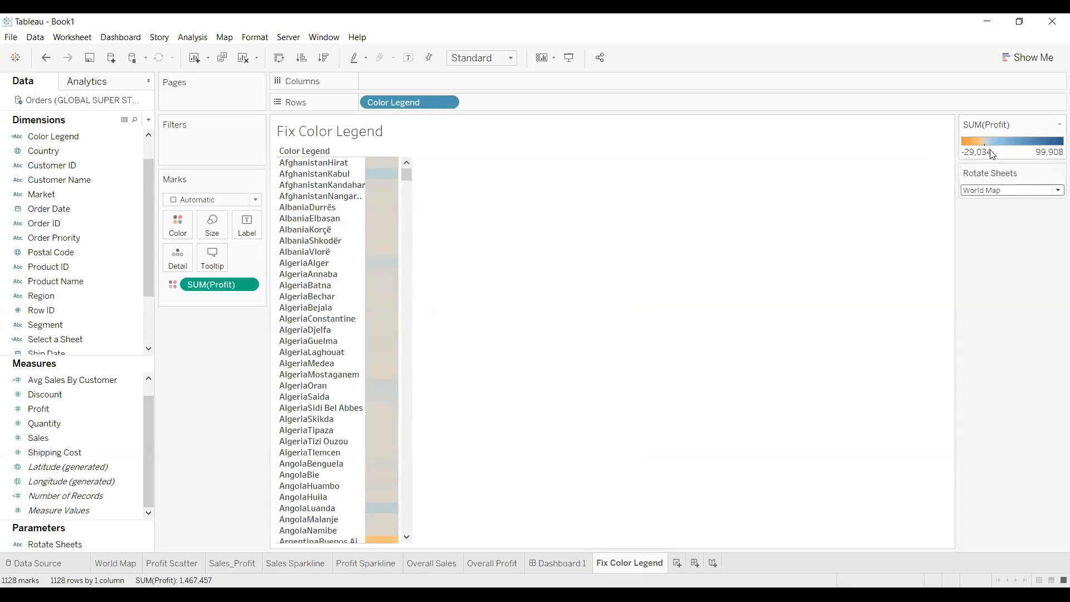
{"action": "left_click", "coordinate": [1056, 192]}
{"action": "left_click", "coordinate": [1009, 225]}
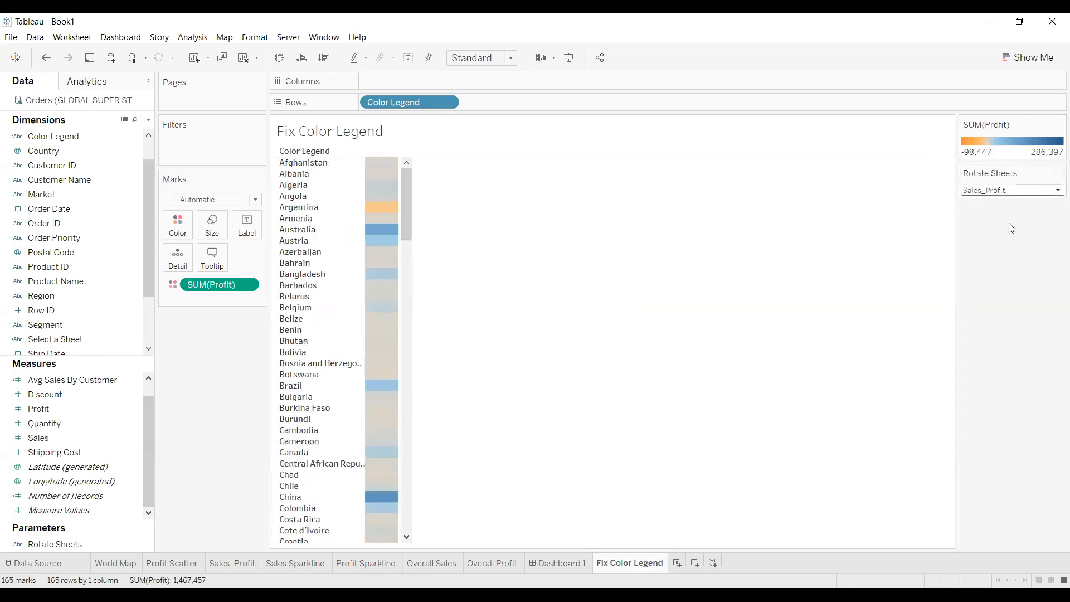
{"action": "left_click", "coordinate": [1055, 191]}
{"action": "left_click", "coordinate": [1024, 213]}
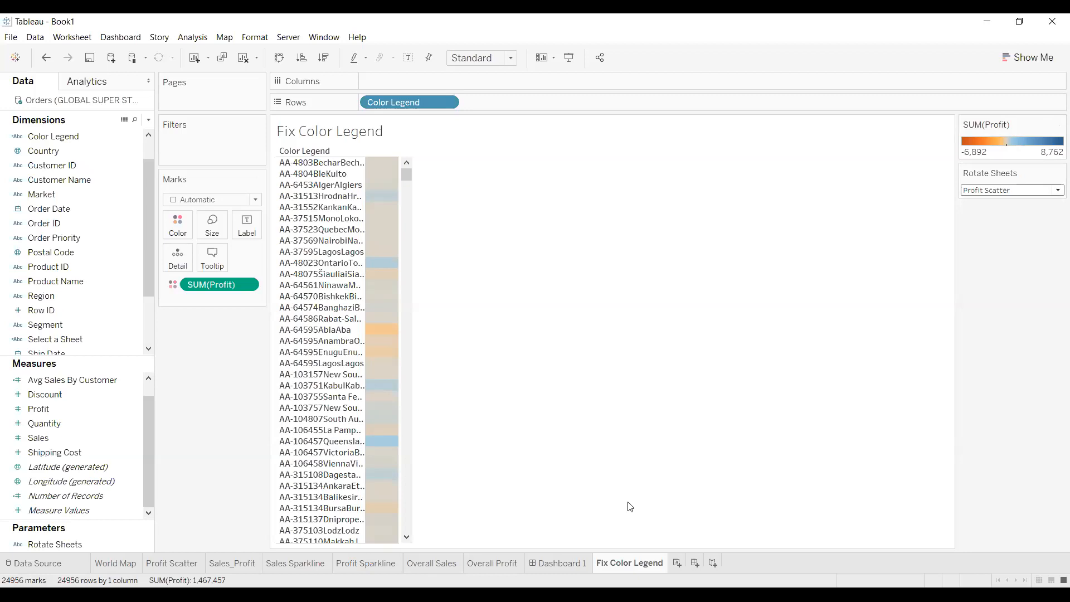
On Dashboard 1, remove the Profit and Avg Profit By Customer legends and add Fix Color Legend under Rotate Sheets
{"action": "left_click", "coordinate": [544, 566]}
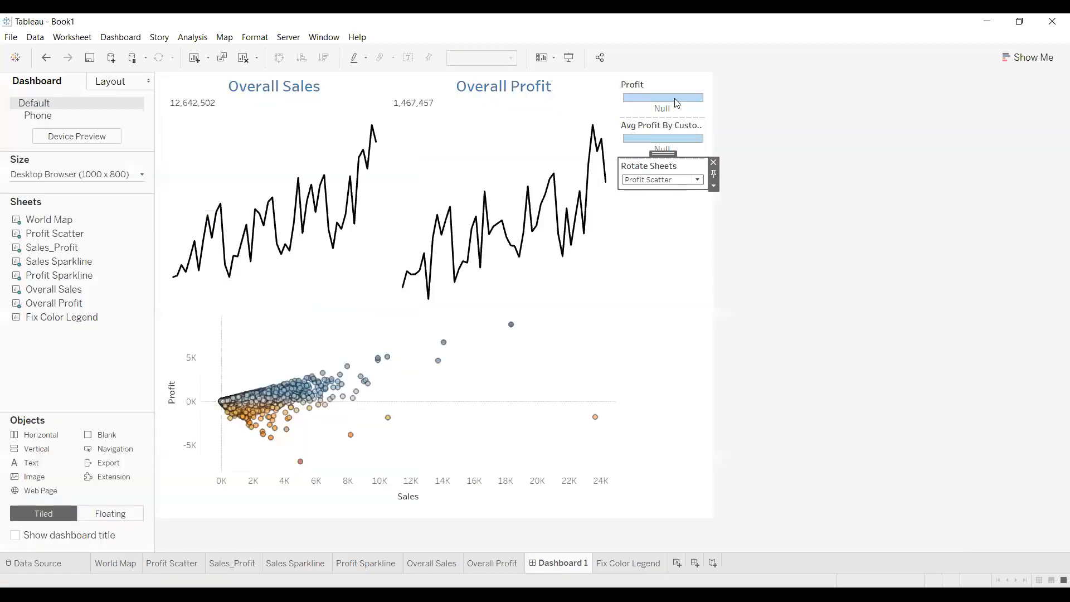
{"action": "left_click", "coordinate": [678, 82]}
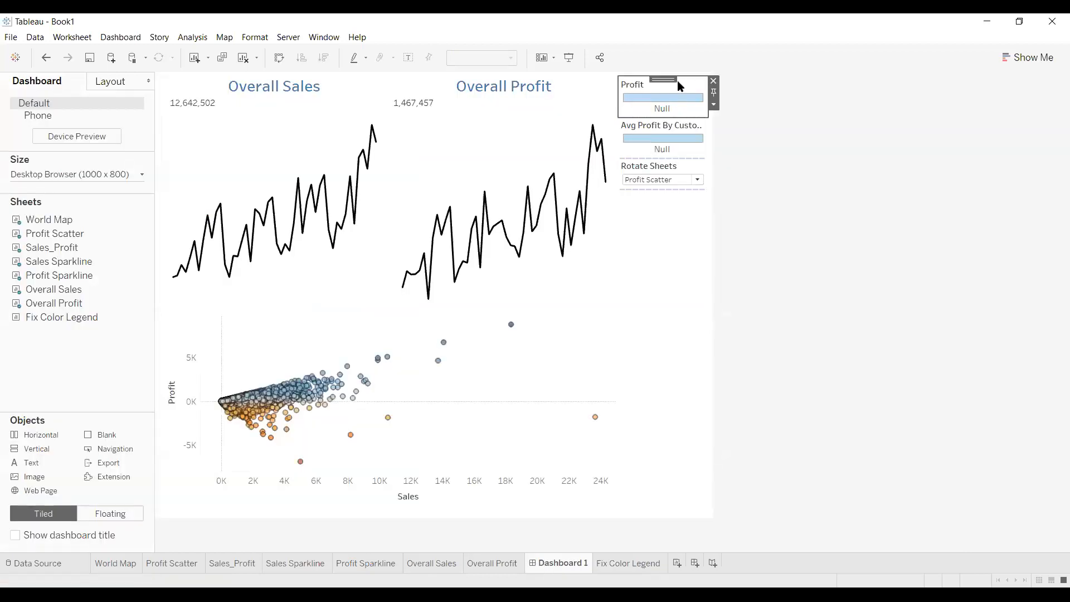
{"action": "left_click", "coordinate": [713, 81]}
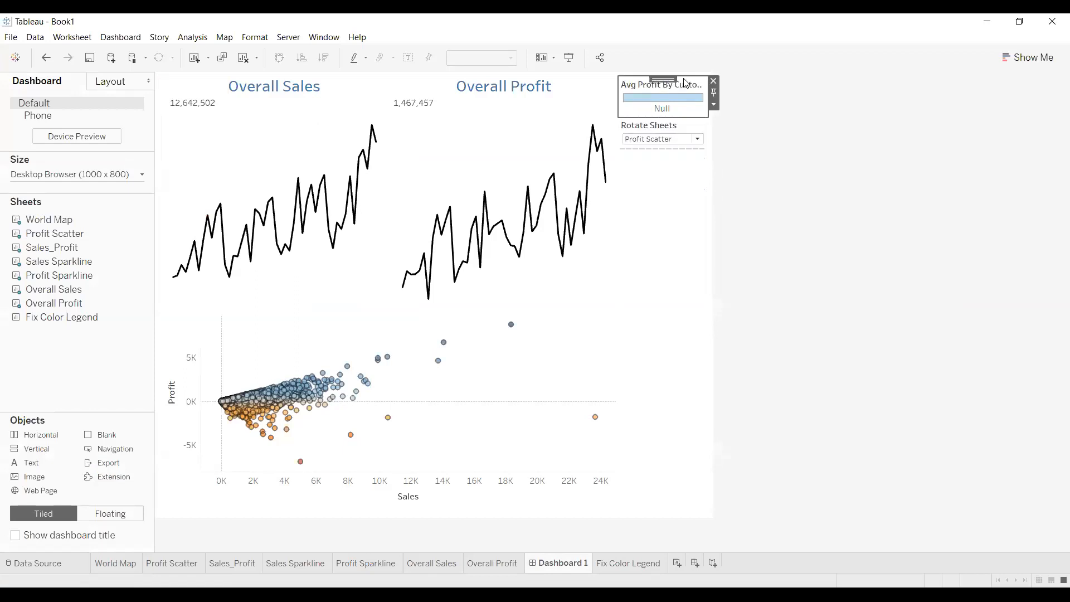
{"action": "left_click", "coordinate": [713, 82]}
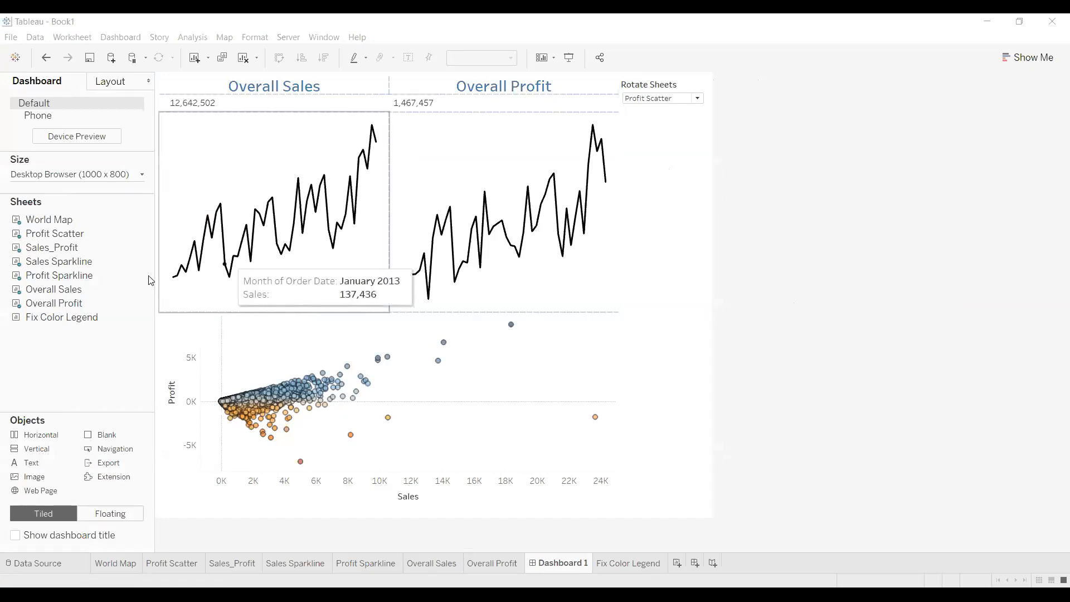
{"action": "left_click_drag", "start_coordinate": [69, 325], "coordinate": [652, 295]}
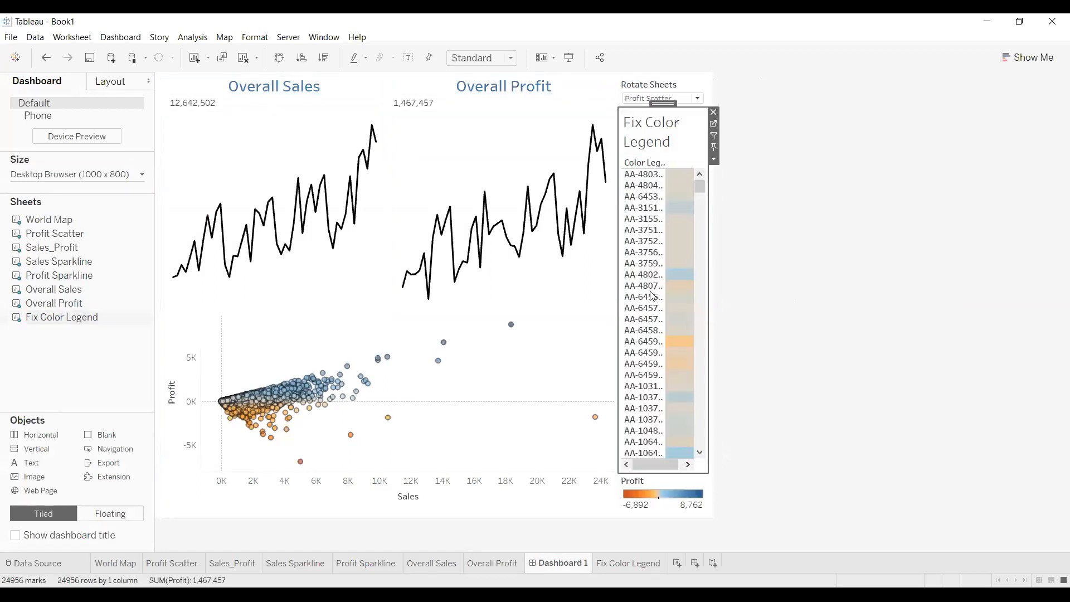
{"action": "left_click", "coordinate": [796, 175]}
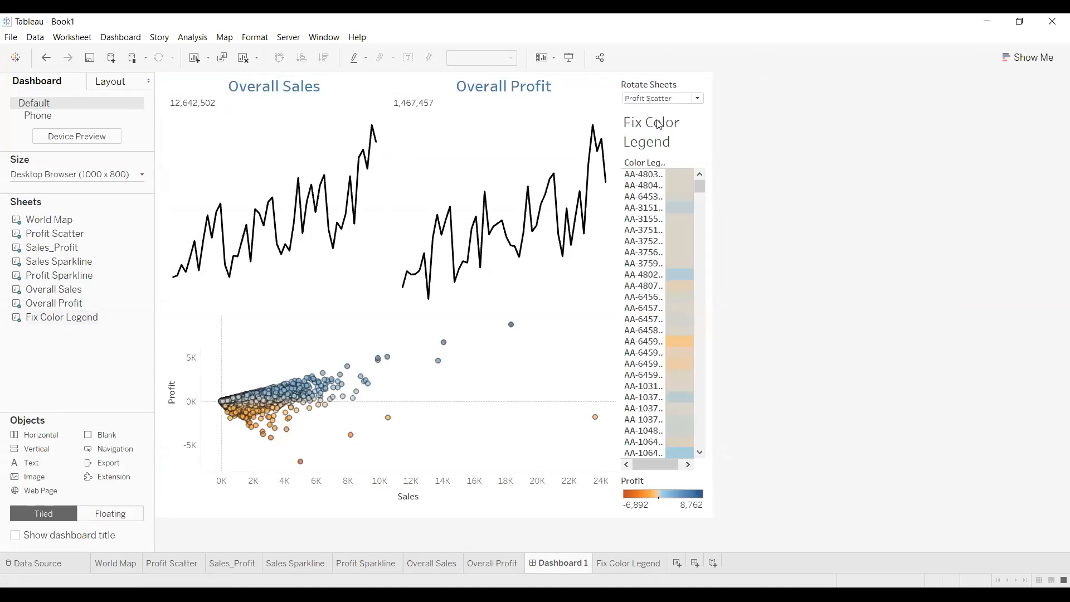
{"action": "left_click", "coordinate": [658, 488]}
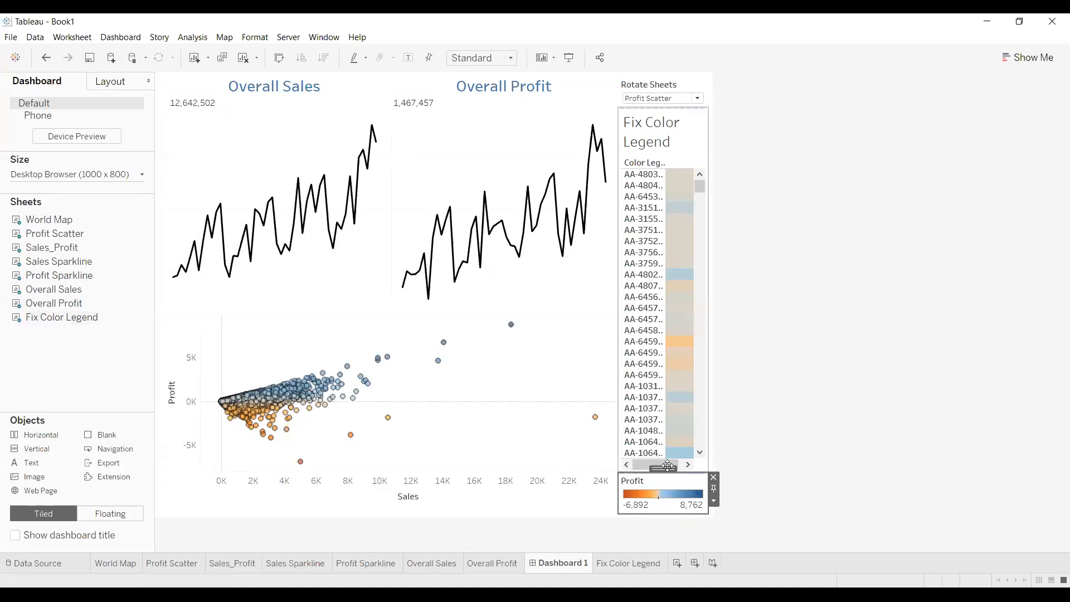
{"action": "left_click_drag", "start_coordinate": [669, 470], "coordinate": [666, 142]}
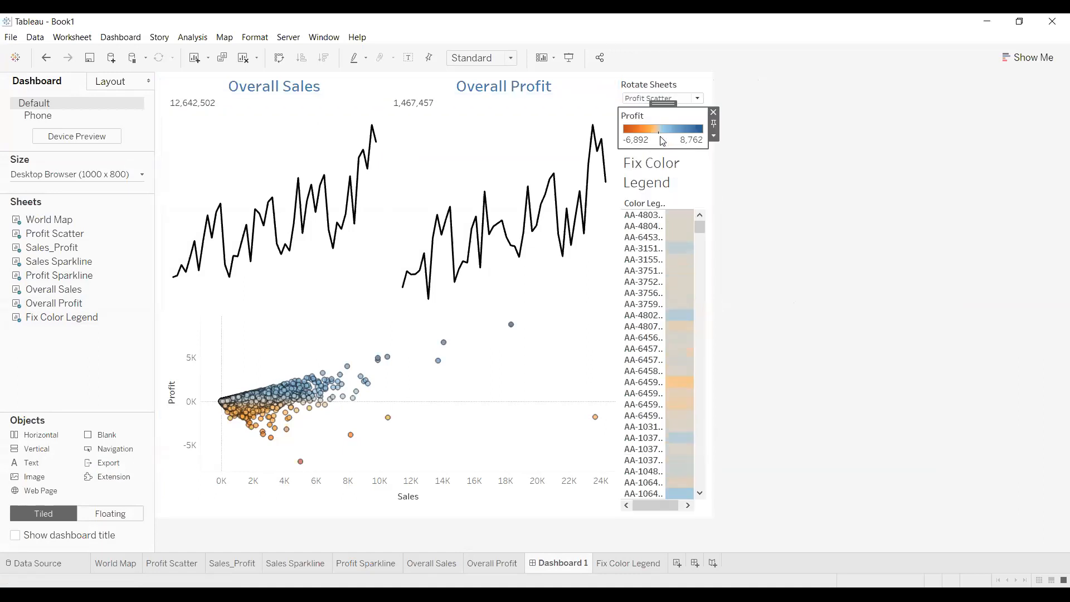
{"action": "left_click", "coordinate": [818, 112]}
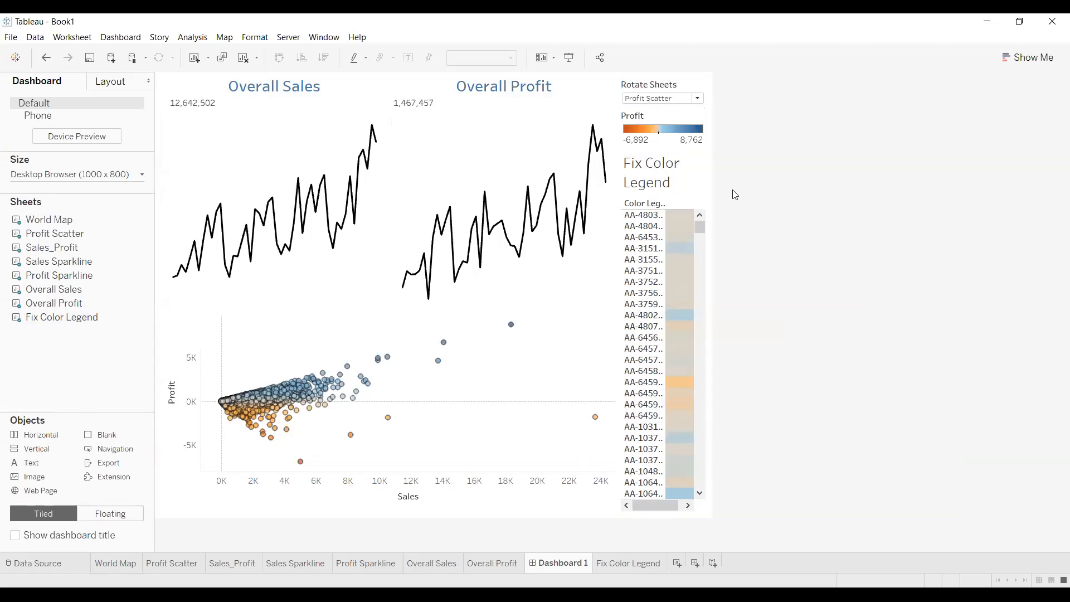
{"action": "left_click", "coordinate": [684, 190]}
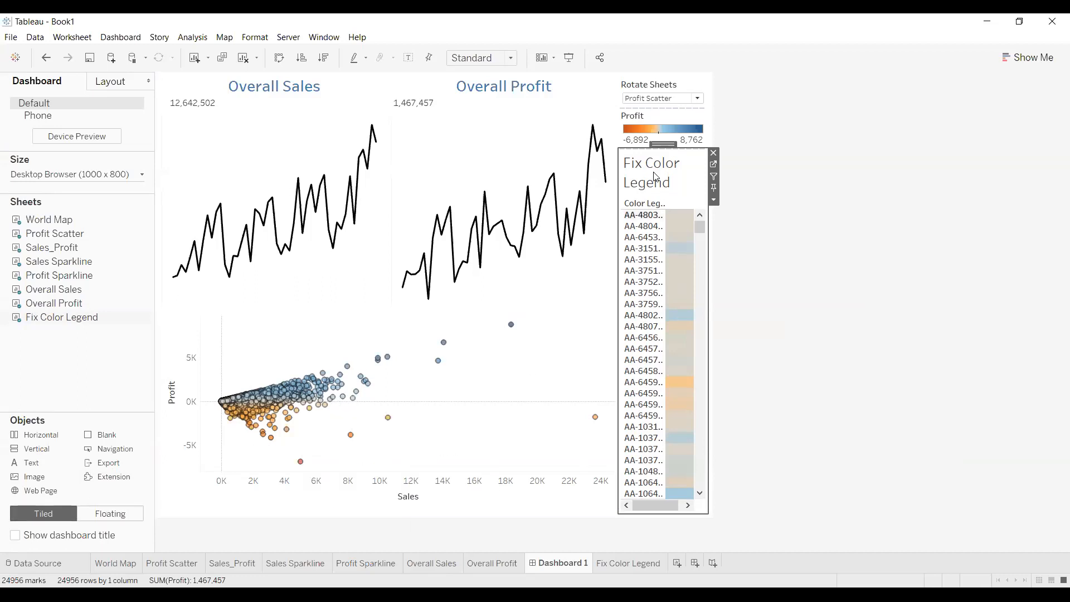
{"action": "left_click_drag", "start_coordinate": [666, 144], "coordinate": [712, 280]}
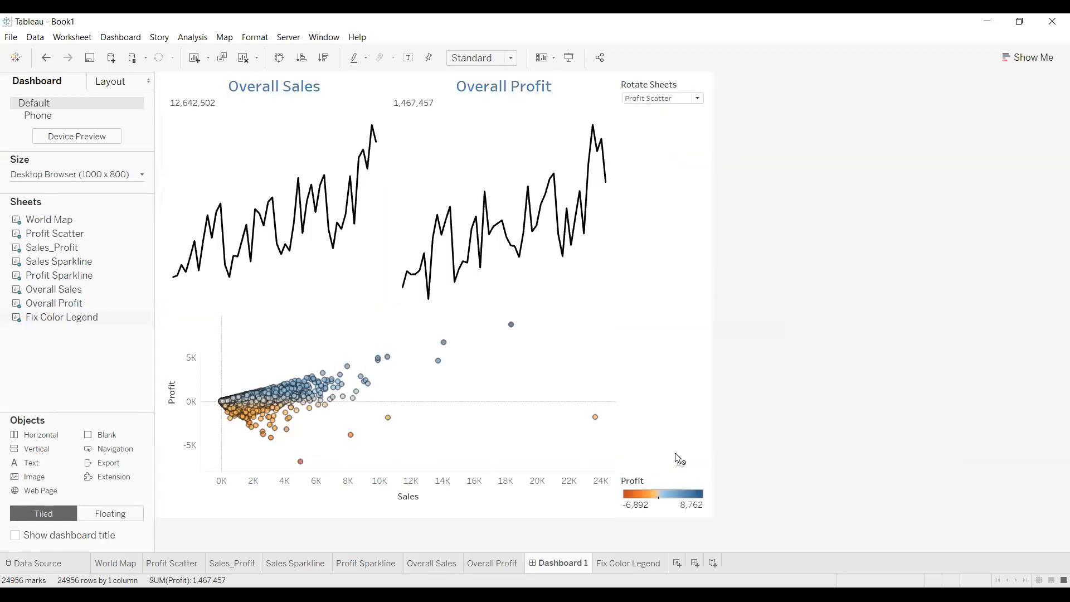
{"action": "left_click_drag", "start_coordinate": [667, 507], "coordinate": [658, 425]}
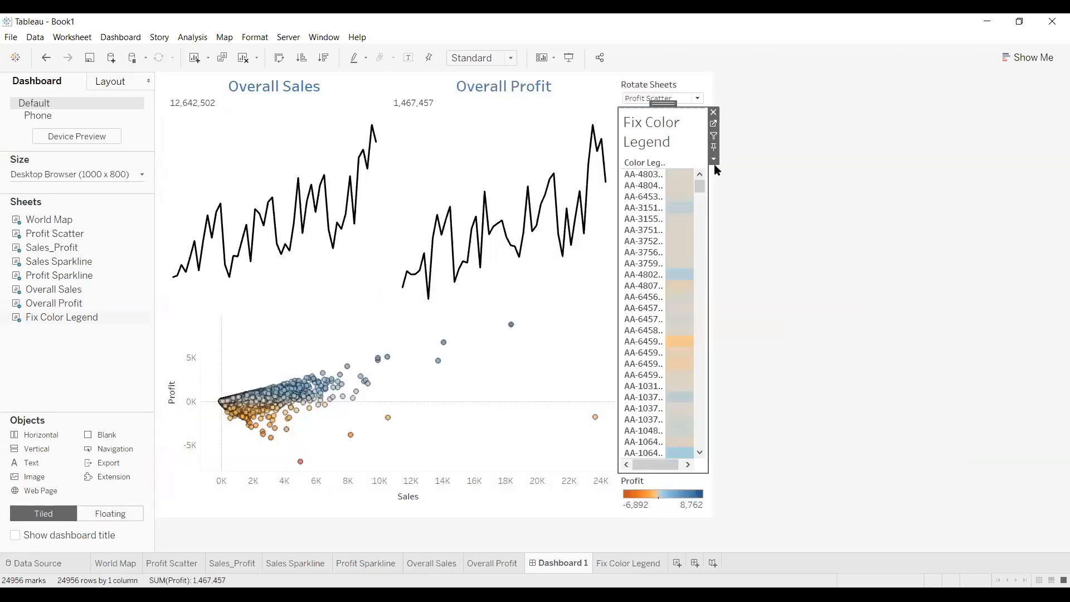
Make the Fix Color Legend zone floating, move it beside the Profit legend, and shrink it
{"action": "left_click", "coordinate": [713, 160]}
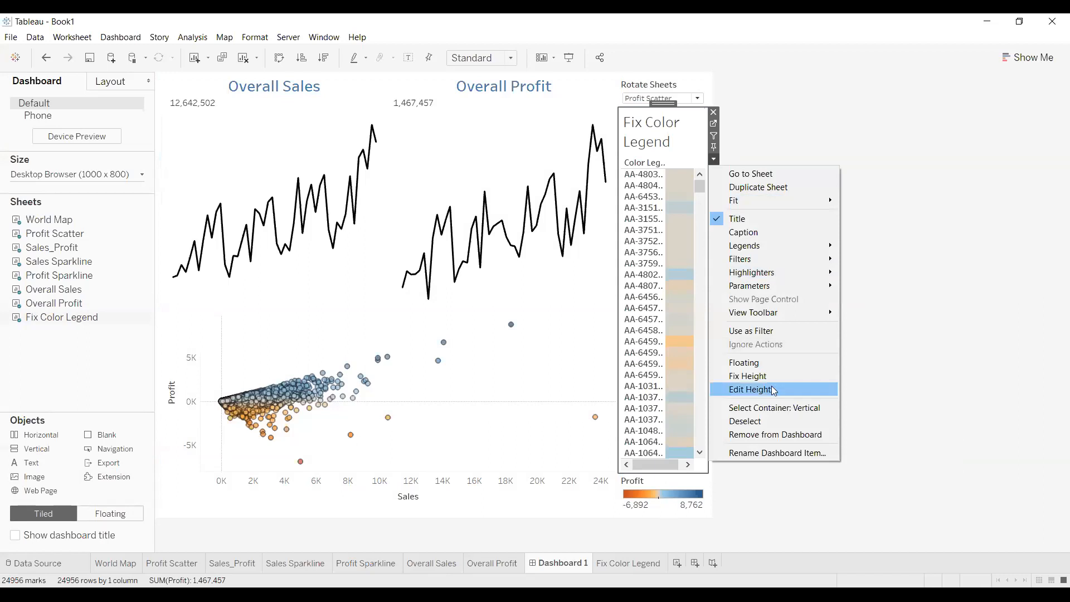
{"action": "left_click", "coordinate": [764, 363]}
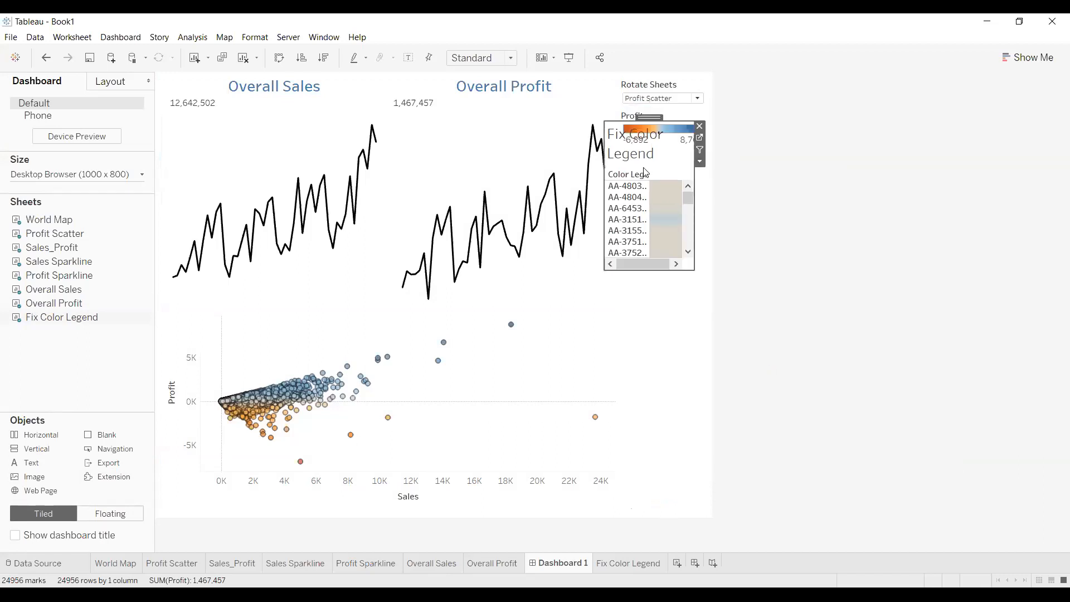
{"action": "left_click", "coordinate": [686, 244]}
{"action": "left_click_drag", "start_coordinate": [652, 119], "coordinate": [308, 205]}
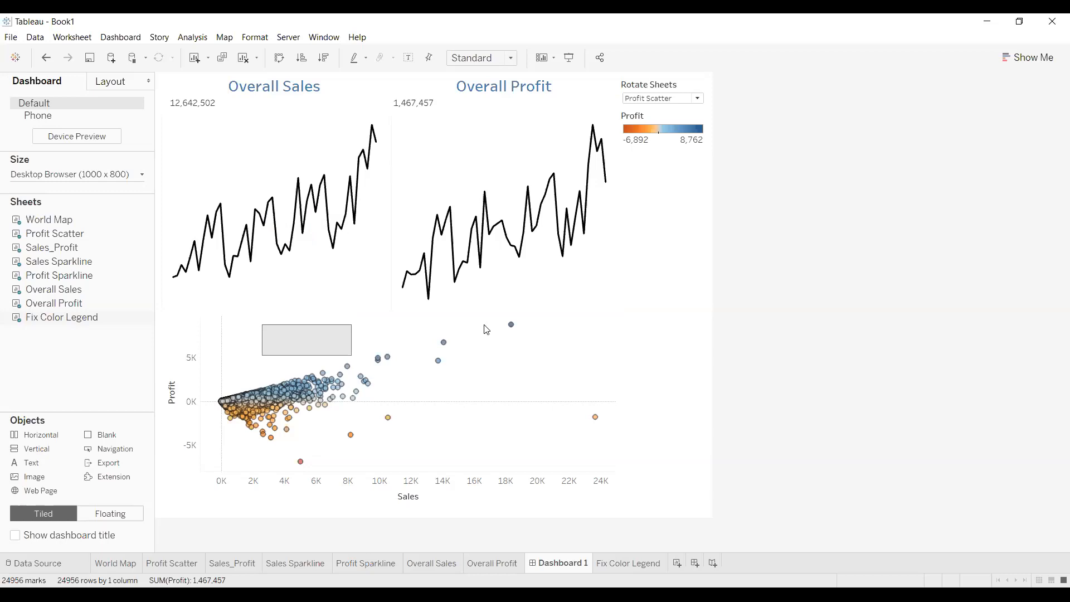
{"action": "left_click_drag", "start_coordinate": [301, 321], "coordinate": [669, 250]}
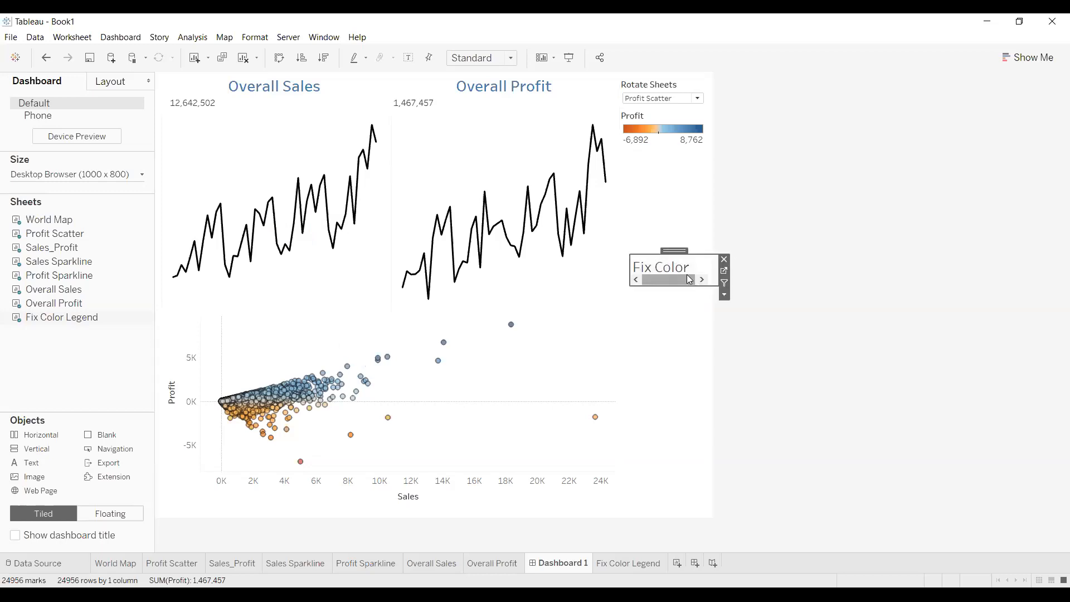
{"action": "left_click_drag", "start_coordinate": [708, 286], "coordinate": [687, 189]}
{"action": "mouse_move", "coordinate": [701, 229]}
{"action": "left_mouse_down"}
{"action": "mouse_move", "coordinate": [679, 222]}
{"action": "mouse_move", "coordinate": [676, 206]}
{"action": "mouse_move", "coordinate": [686, 222]}
{"action": "left_mouse_up"}
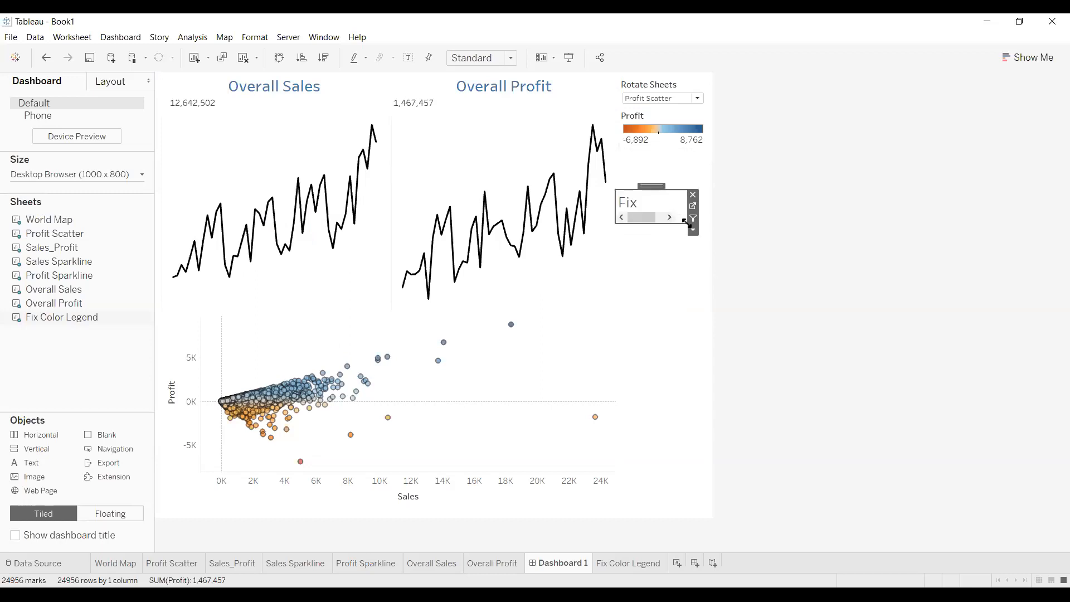
Hide the floating legend's title, shrink it further, and tuck it under the Profit legend
{"action": "left_click", "coordinate": [693, 230]}
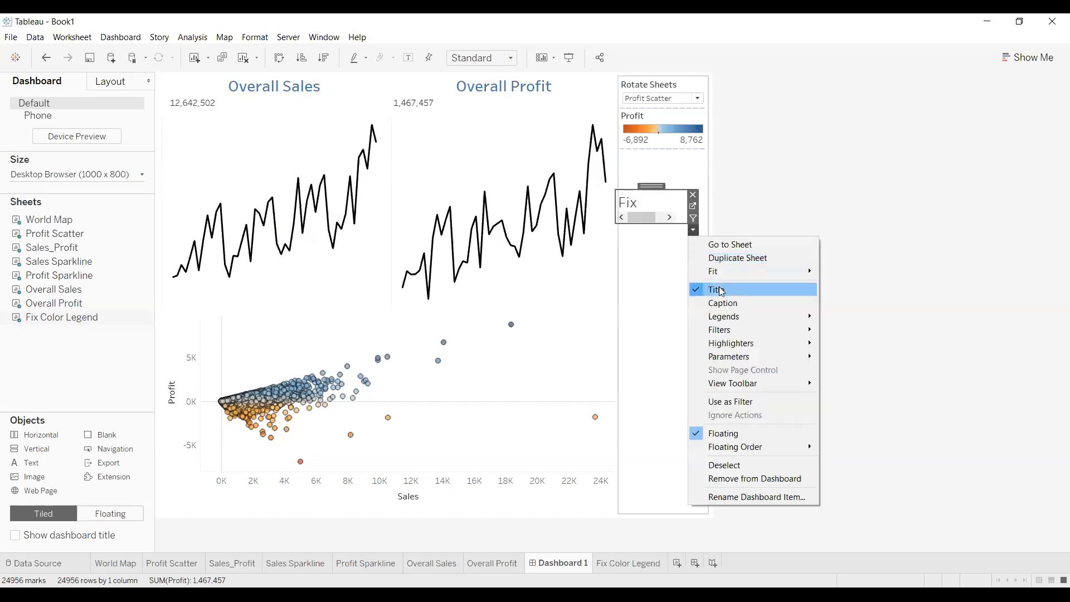
{"action": "left_click", "coordinate": [721, 286]}
{"action": "left_click_drag", "start_coordinate": [678, 220], "coordinate": [651, 190]}
{"action": "left_click", "coordinate": [806, 196]}
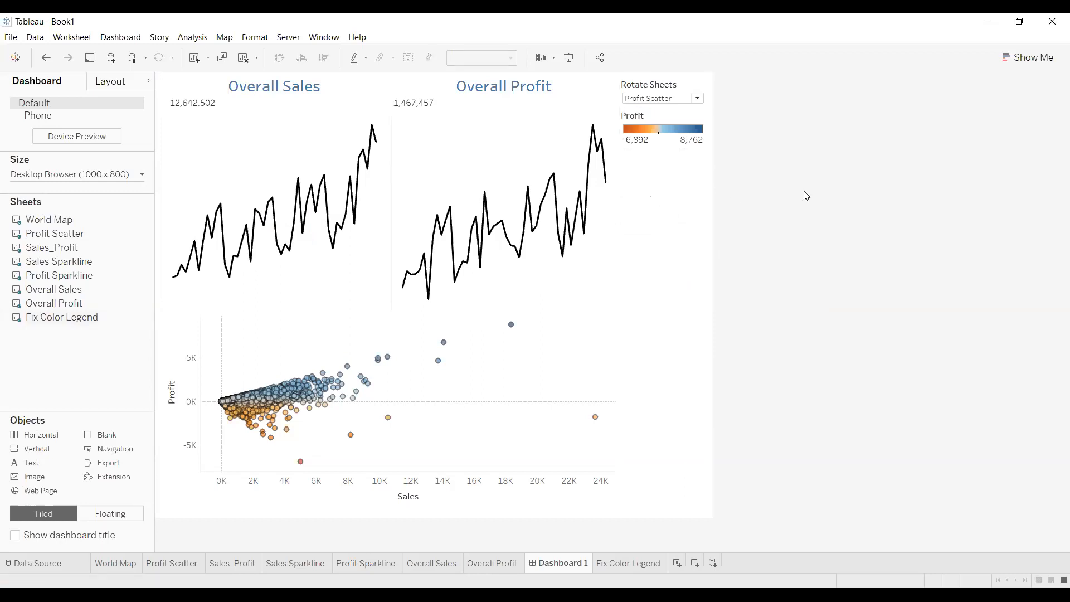
{"action": "left_click", "coordinate": [652, 193]}
{"action": "left_click", "coordinate": [759, 199]}
{"action": "left_click", "coordinate": [654, 193]}
{"action": "left_click_drag", "start_coordinate": [669, 155], "coordinate": [667, 151]}
Rotate the dashboard through World Map and Sales_Profit, then back to Profit Scatter
{"action": "left_click", "coordinate": [697, 98]}
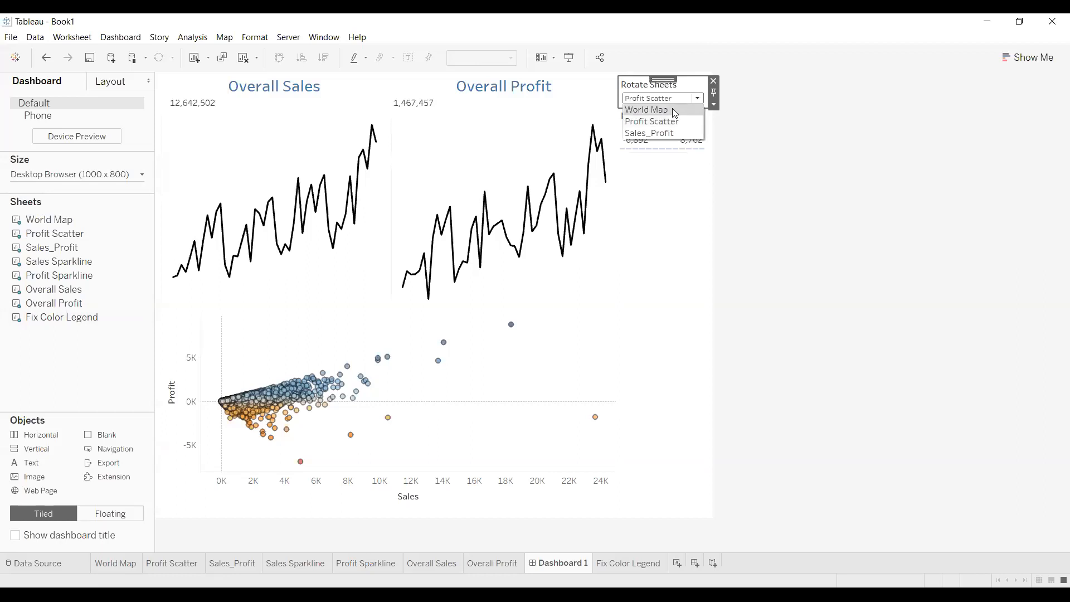
{"action": "left_click", "coordinate": [673, 109]}
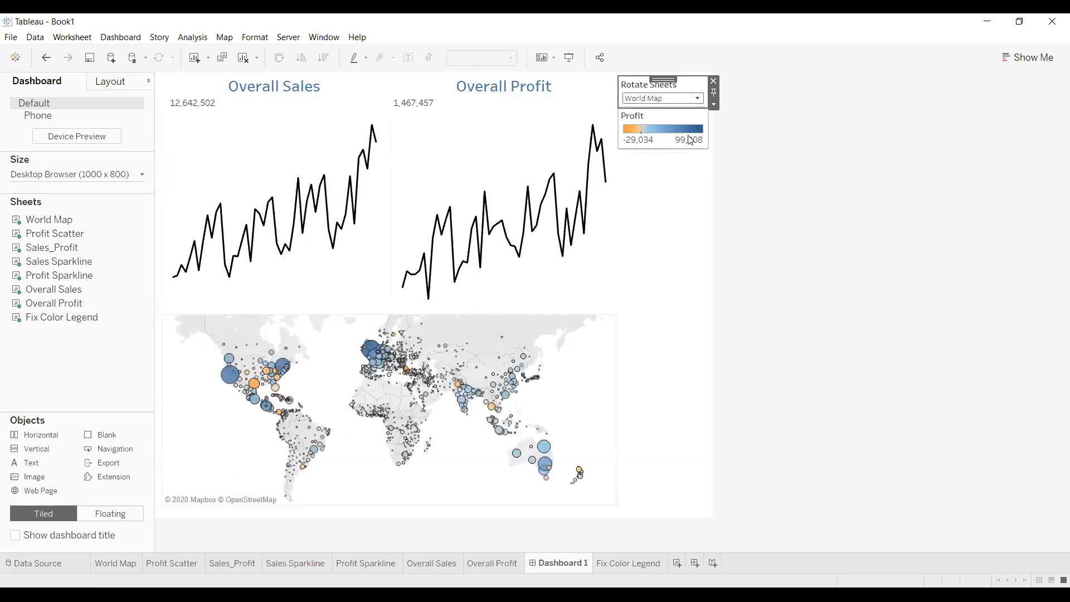
{"action": "left_click", "coordinate": [698, 102]}
{"action": "left_click", "coordinate": [683, 132]}
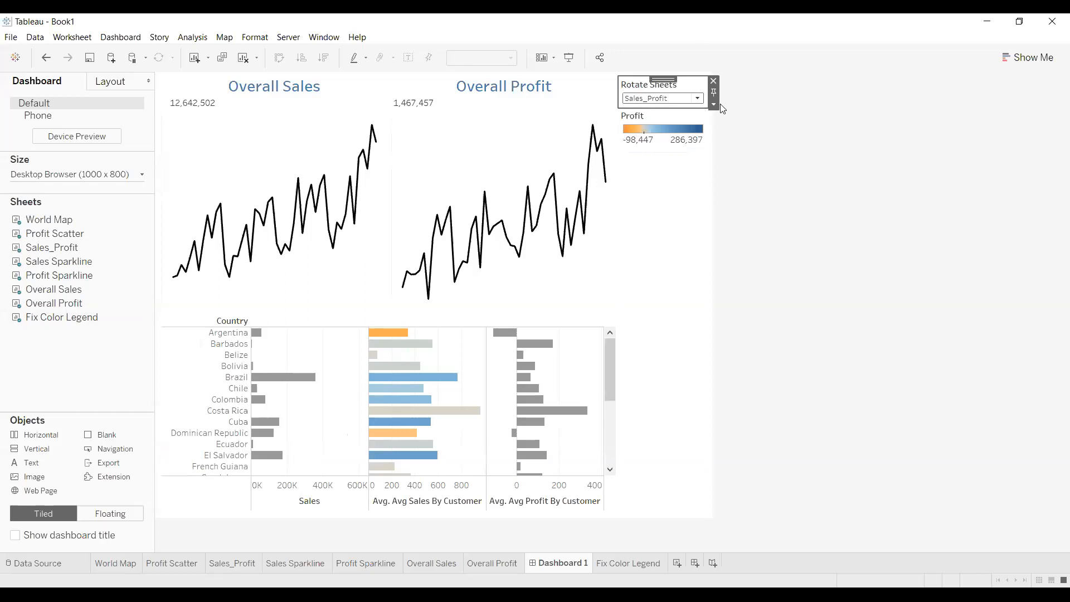
{"action": "left_click", "coordinate": [697, 98]}
{"action": "left_click", "coordinate": [679, 116]}
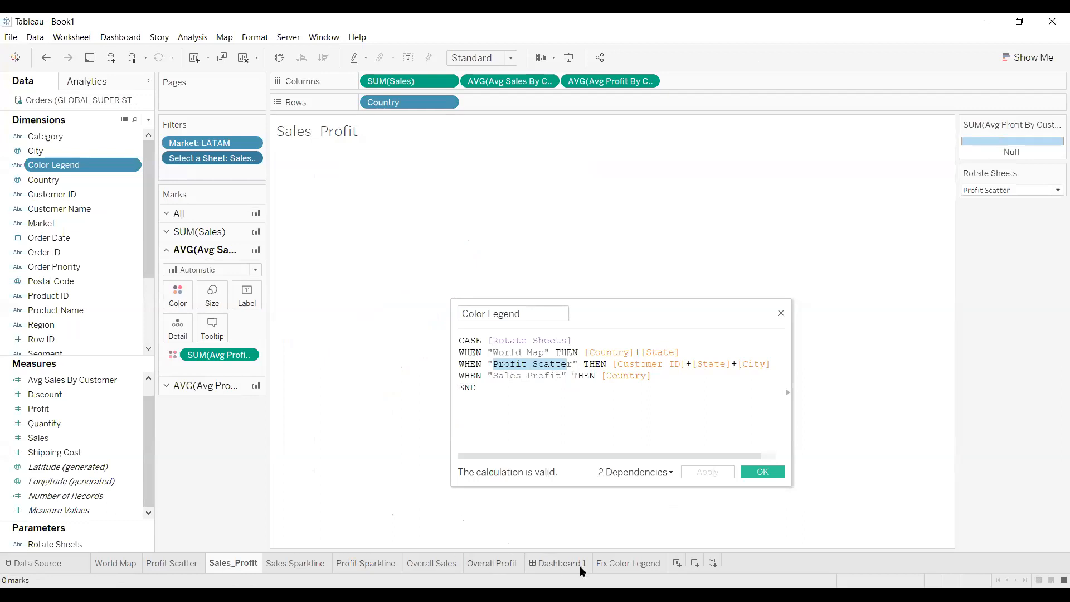
On Fix Color Legend, close the calculation editor, set Rotate Sheets to World Map, and return to Dashboard 1
{"action": "left_click", "coordinate": [610, 568]}
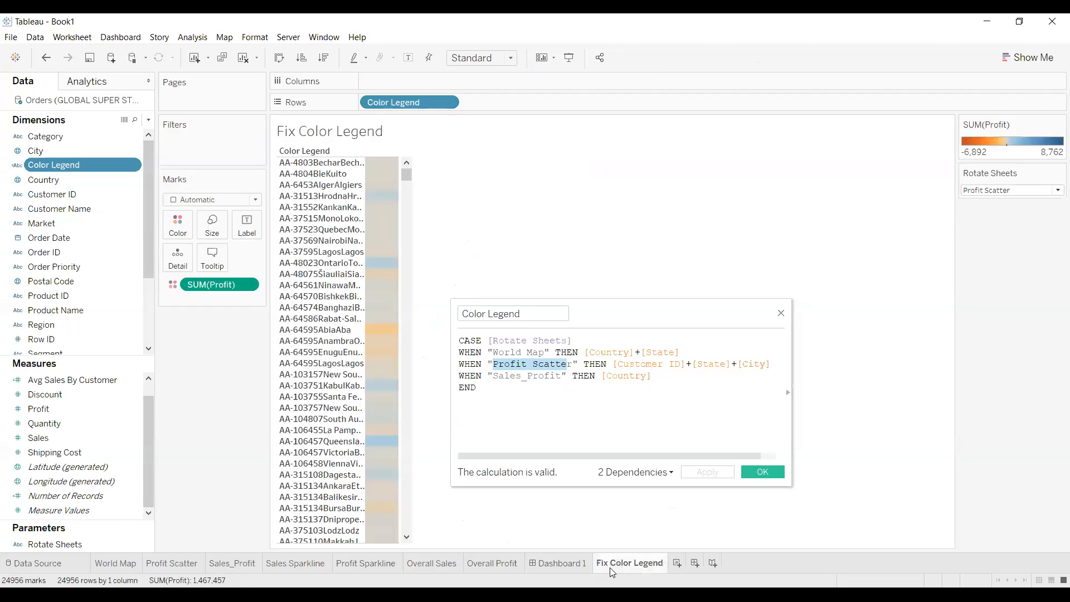
{"action": "left_click", "coordinate": [781, 315]}
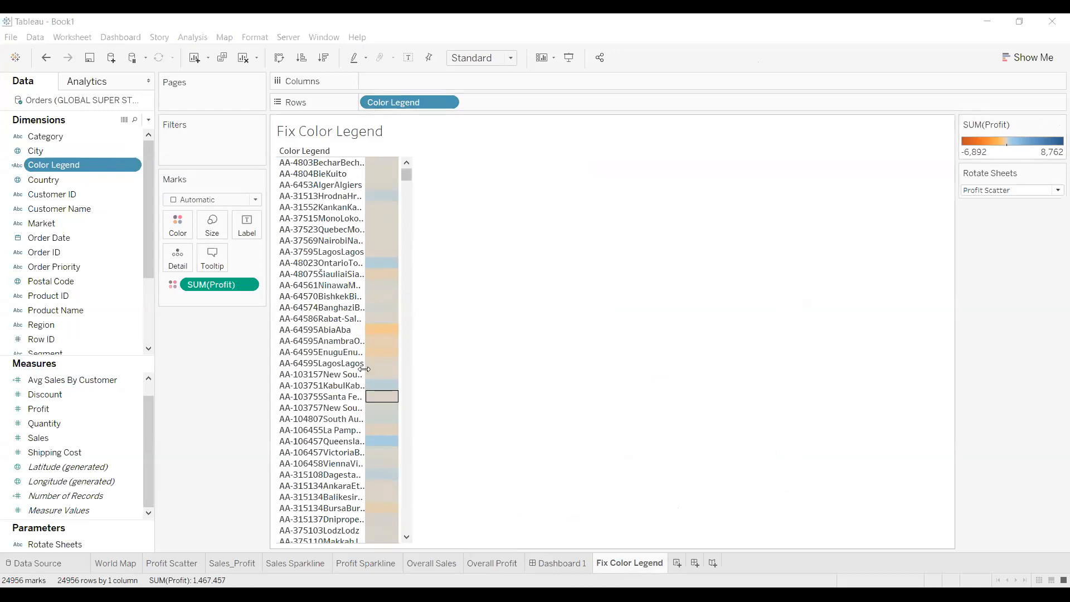
{"action": "left_click", "coordinate": [1055, 190]}
{"action": "left_click", "coordinate": [981, 201]}
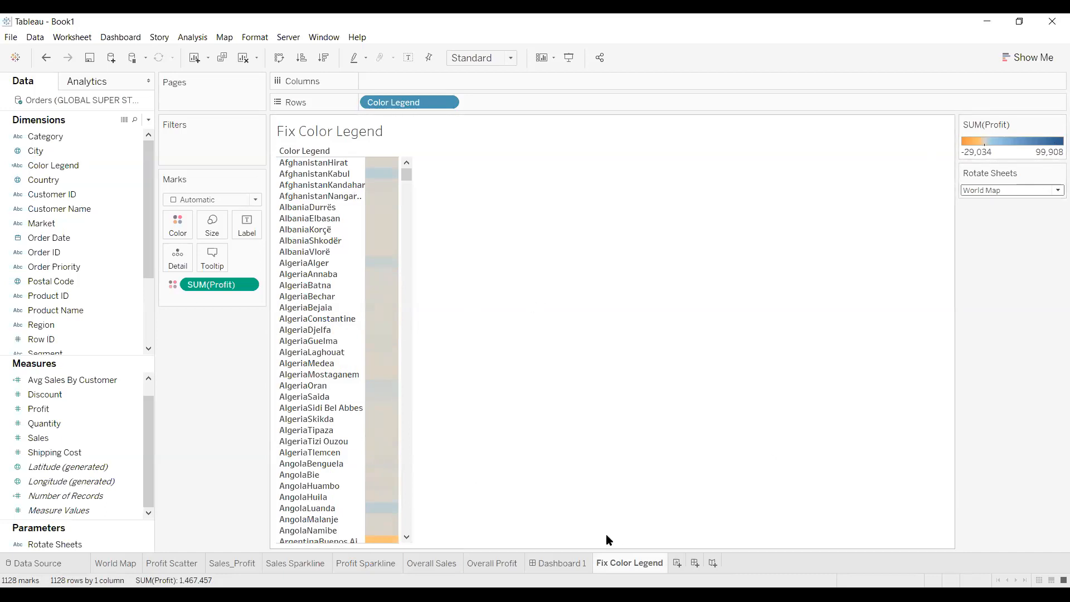
{"action": "left_click", "coordinate": [559, 566]}
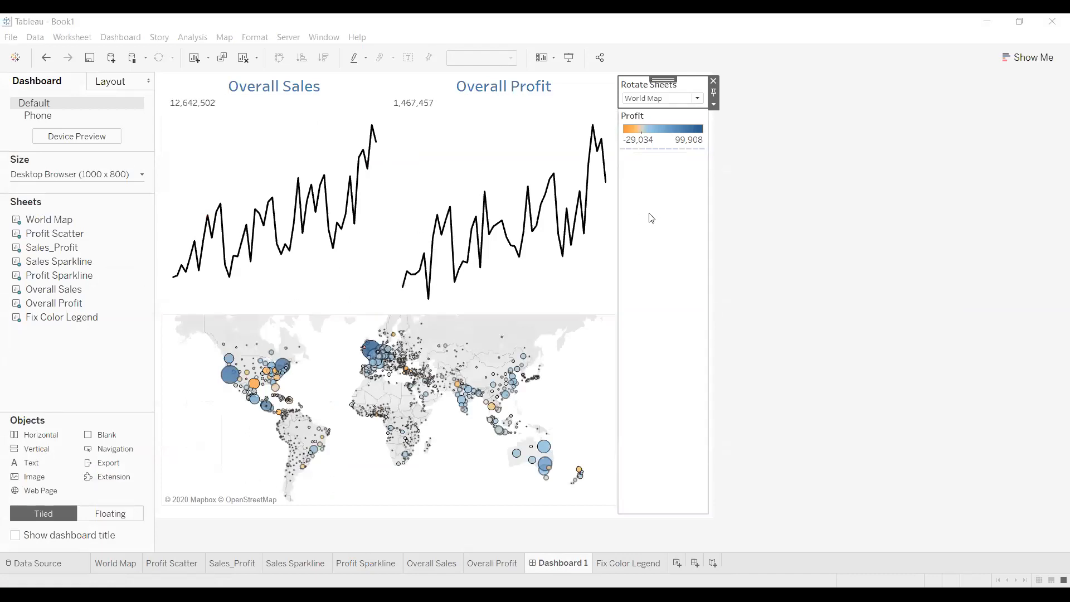
Adjust the spacing beneath the Profit legend on Dashboard 1
{"action": "left_click_drag", "start_coordinate": [651, 150], "coordinate": [661, 161]}
{"action": "left_click", "coordinate": [663, 151]}
{"action": "left_click_drag", "start_coordinate": [663, 151], "coordinate": [667, 159]}
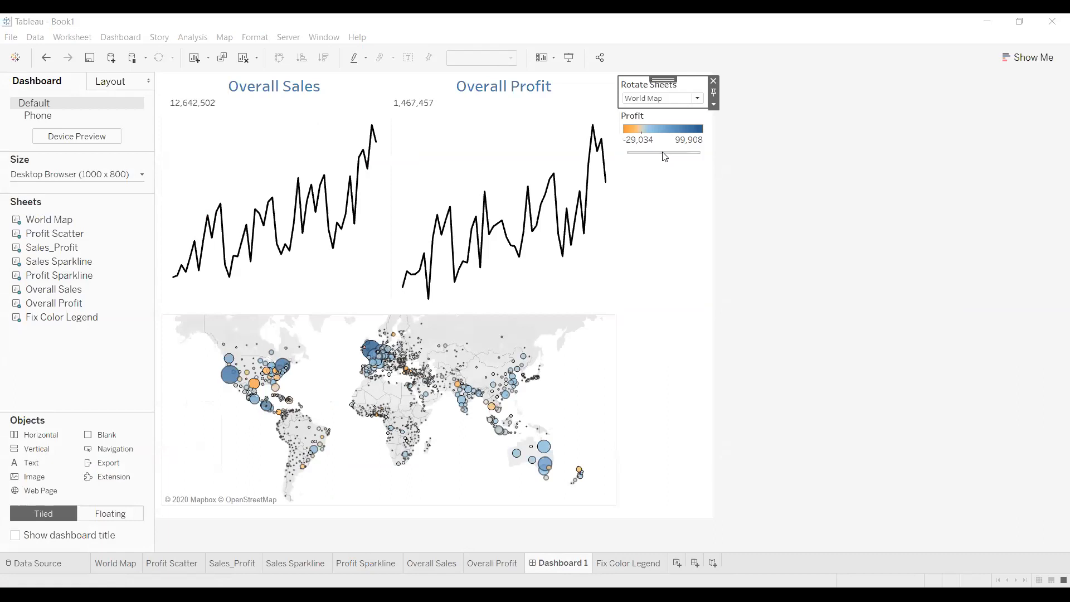
{"action": "left_click_drag", "start_coordinate": [664, 157], "coordinate": [664, 157]}
Move the Fix Color Legend zone below the Profit legend and collapse it to a thin line
{"action": "left_click_drag", "start_coordinate": [657, 154], "coordinate": [692, 181]}
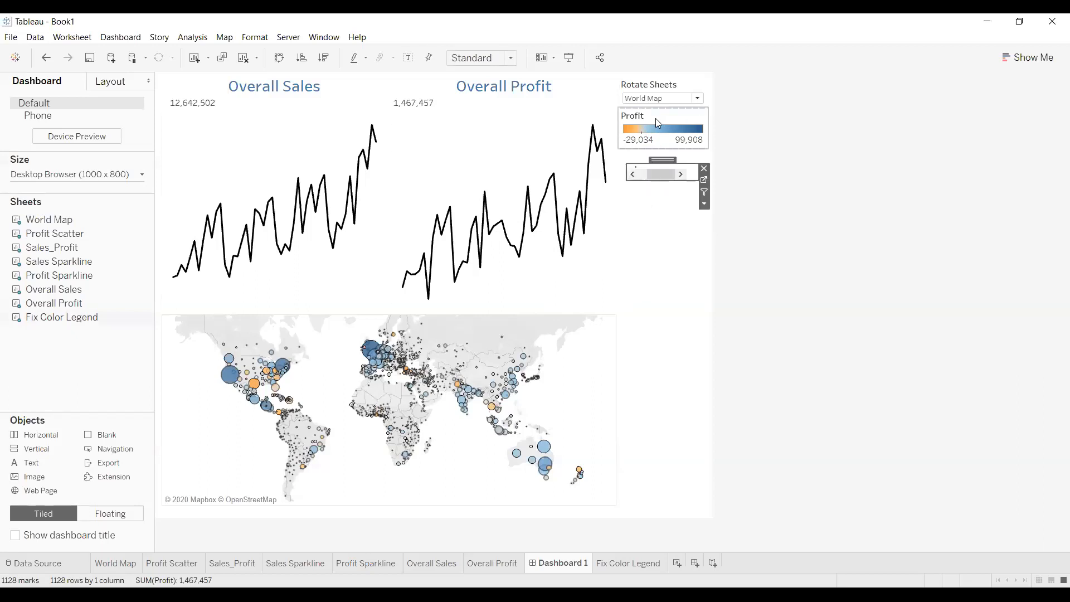
{"action": "left_click_drag", "start_coordinate": [693, 181], "coordinate": [681, 160]}
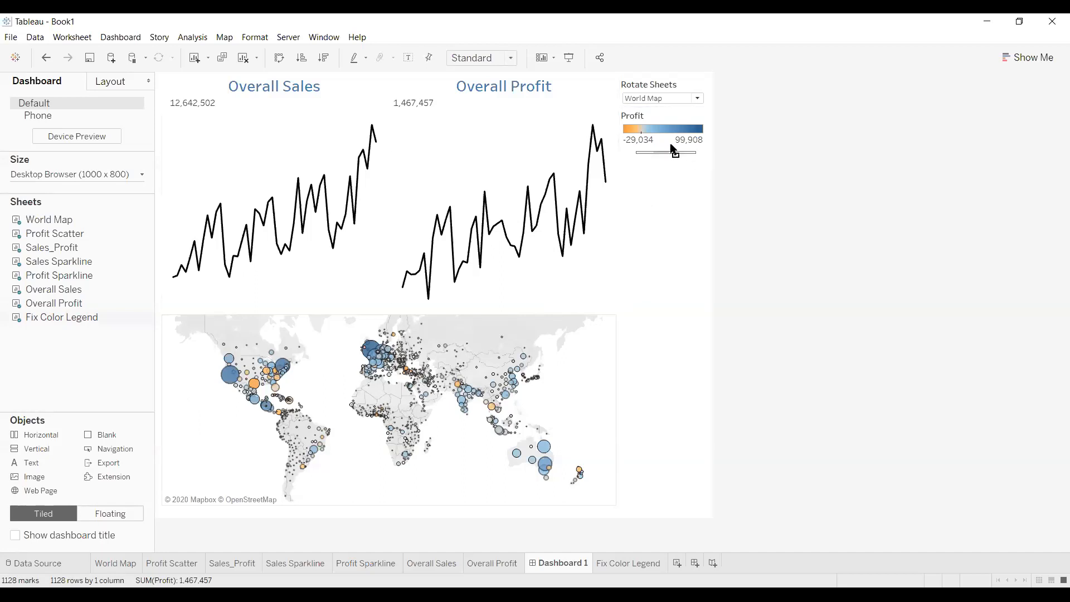
{"action": "left_click", "coordinate": [671, 151]}
{"action": "left_click", "coordinate": [736, 156]}
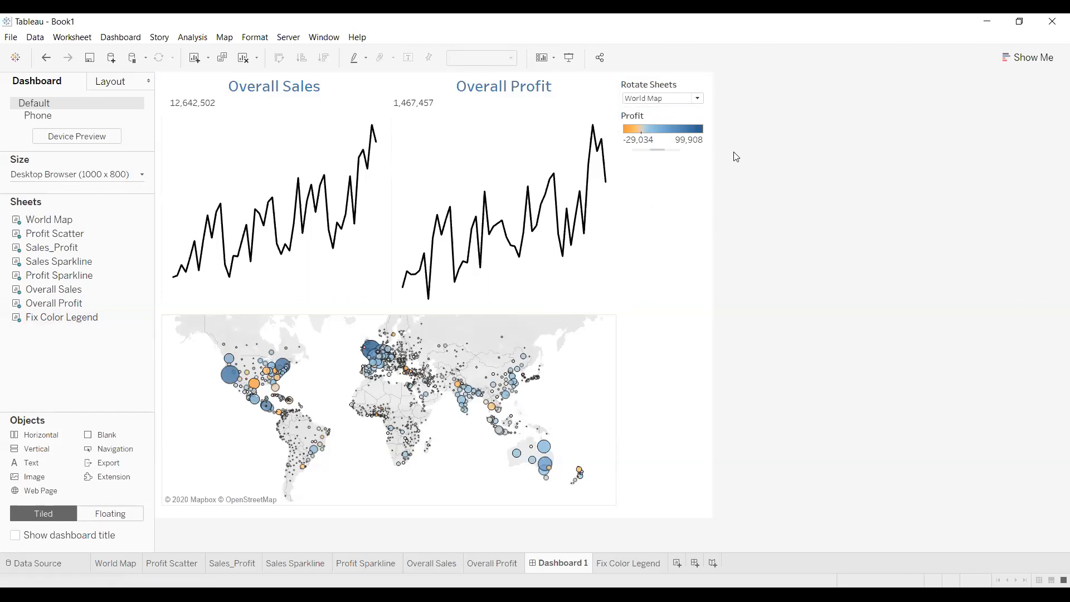
{"action": "left_click", "coordinate": [681, 136]}
{"action": "left_click", "coordinate": [697, 98]}
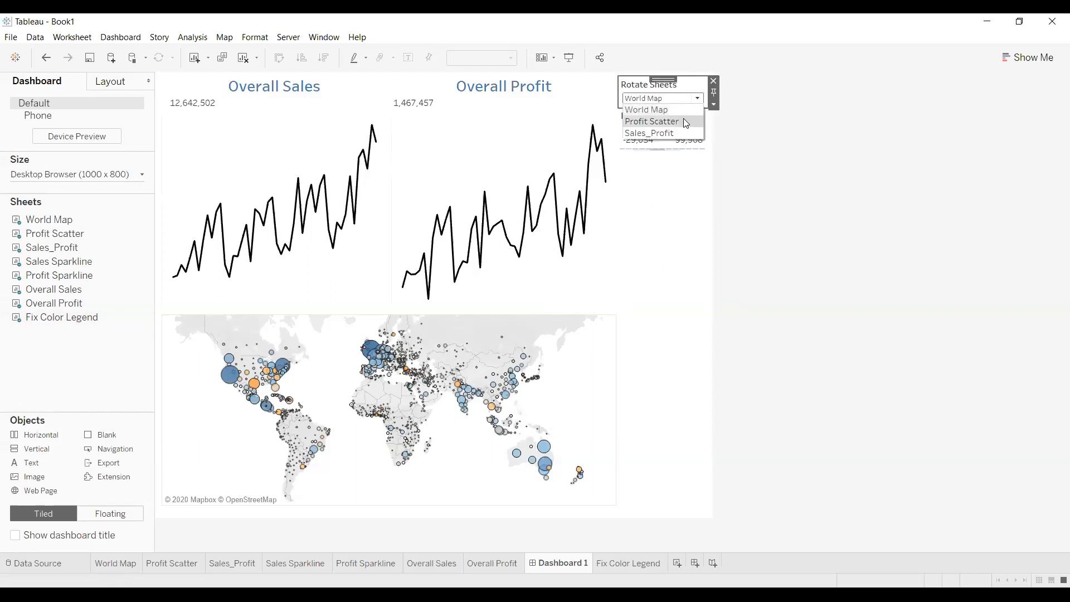
Switch the rotating slot to Profit Scatter, then to Sales_Profit
{"action": "left_click", "coordinate": [683, 121]}
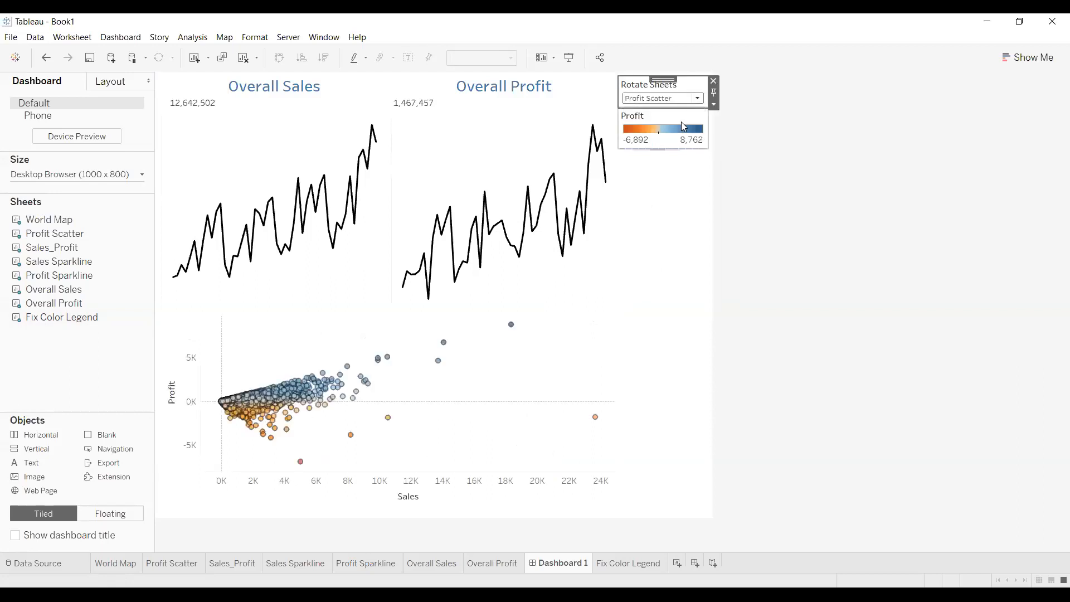
{"action": "left_click", "coordinate": [697, 98]}
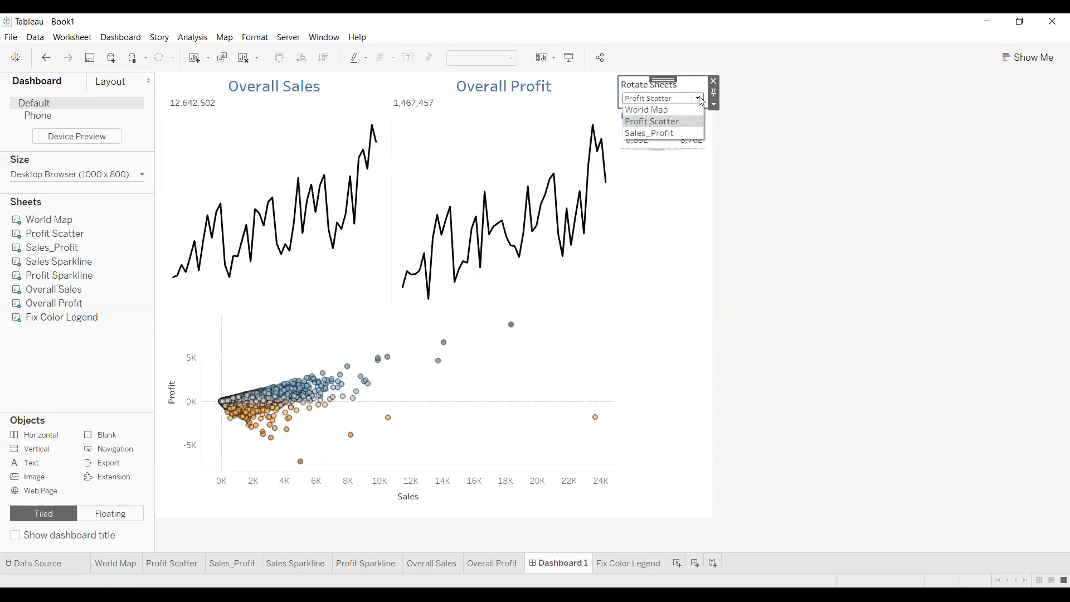
{"action": "left_click", "coordinate": [680, 134]}
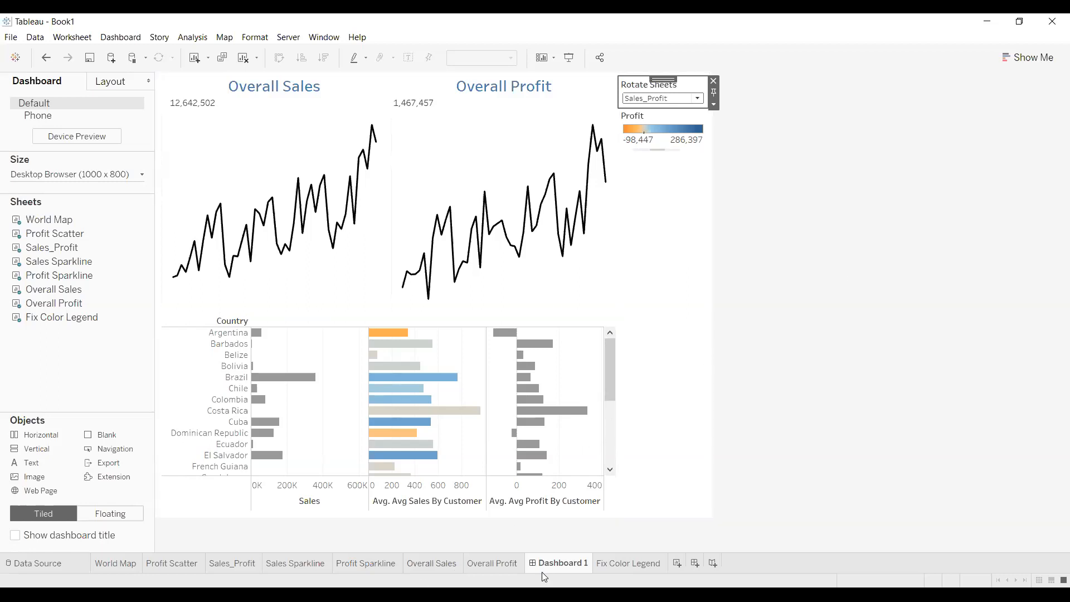
Create a new, empty story named Story 1 from the sheet tab bar
{"action": "left_click", "coordinate": [715, 564]}
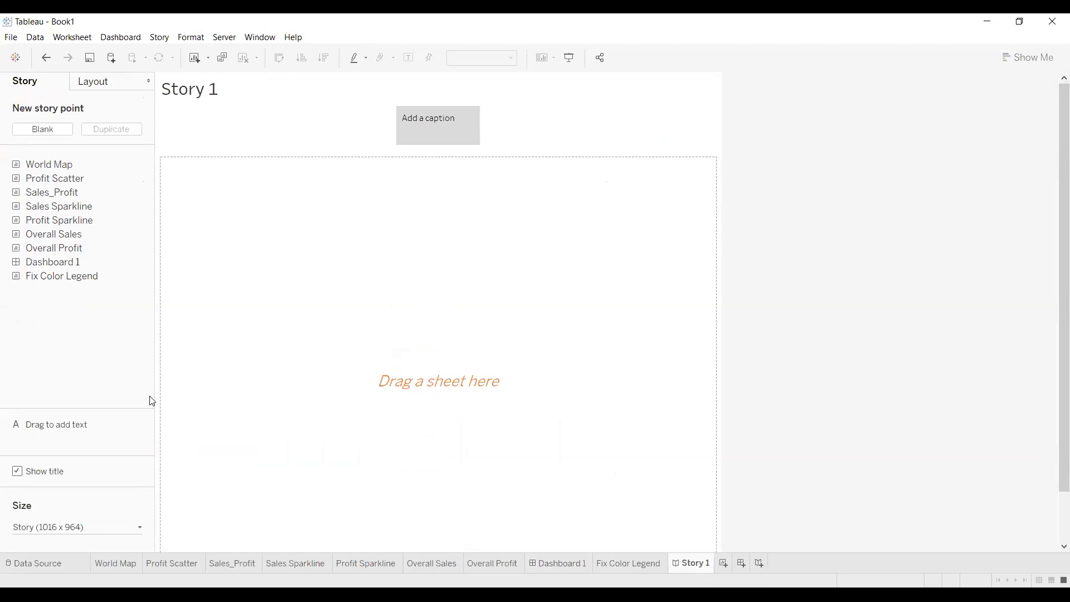
Place Dashboard 1 on the first story point and open its blank caption for editing
{"action": "left_click_drag", "start_coordinate": [112, 164], "coordinate": [213, 216]}
{"action": "left_click_drag", "start_coordinate": [269, 286], "coordinate": [274, 291]}
{"action": "mouse_move", "coordinate": [143, 188]}
{"action": "left_click_drag", "start_coordinate": [71, 262], "coordinate": [371, 299]}
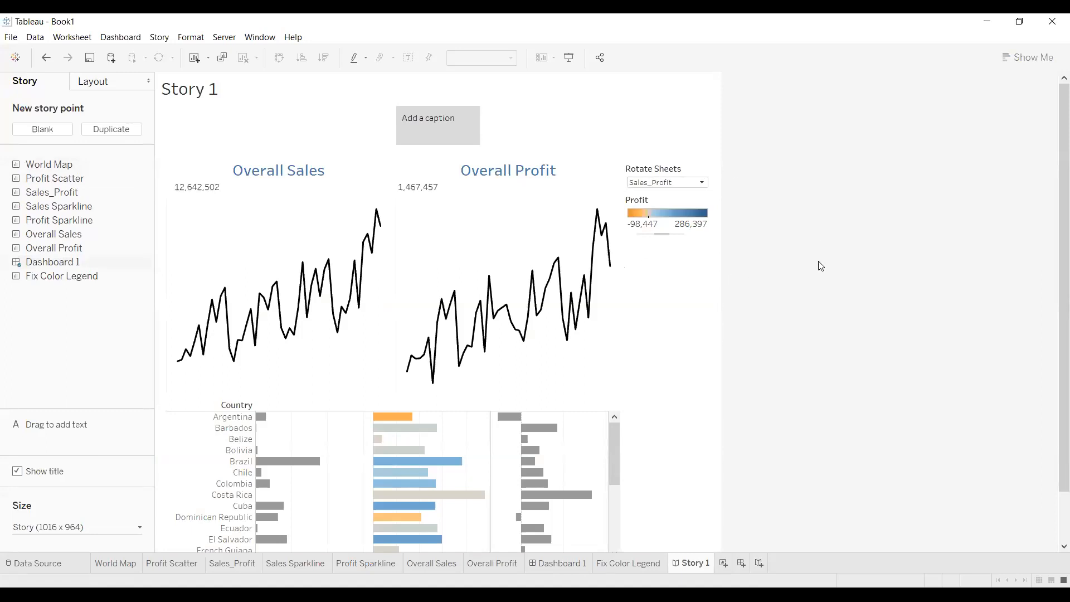
{"action": "double_click", "coordinate": [428, 120]}
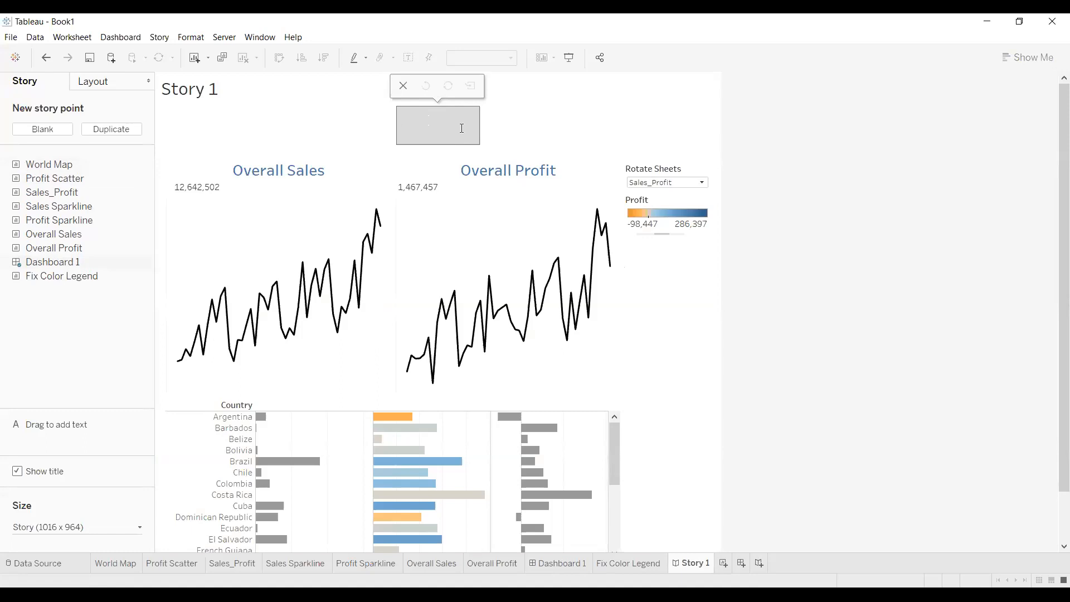
Write the caption comparing country-wise sales with Average Sales and Avg Profit by Customer ID
{"action": "type", "text": "WE compar"}
{"action": "key", "text": "BackSpace"}
{"action": "key", "text": "BackSpace"}
{"action": "key", "text": "BackSpace"}
{"action": "key", "text": "BackSpace"}
{"action": "key", "text": "BackSpace"}
{"action": "key", "text": "BackSpace"}
{"action": "key", "text": "BackSpace"}
{"action": "key", "text": "BackSpace"}
{"action": "key", "text": "BackSpace"}
{"action": "type", "text": "In this, Country wise sales is compared with Sal"}
{"action": "key", "text": "BackSpace"}
{"action": "key", "text": "BackSpace"}
{"action": "type", "text": "Average"}
{"action": "type", "text": " Sales "}
{"action": "type", "text": "in"}
{"action": "type", "text": " Count"}
{"action": "type", "text": "ries by "}
{"action": "type", "text": "Customer"}
{"action": "type", "text": " ID and"}
{"action": "type", "text": " Avg Profit"}
{"action": "type", "text": " in"}
{"action": "type", "text": "unt"}
{"action": "type", "text": "ries by"}
{"action": "type", "text": "Costomer"}
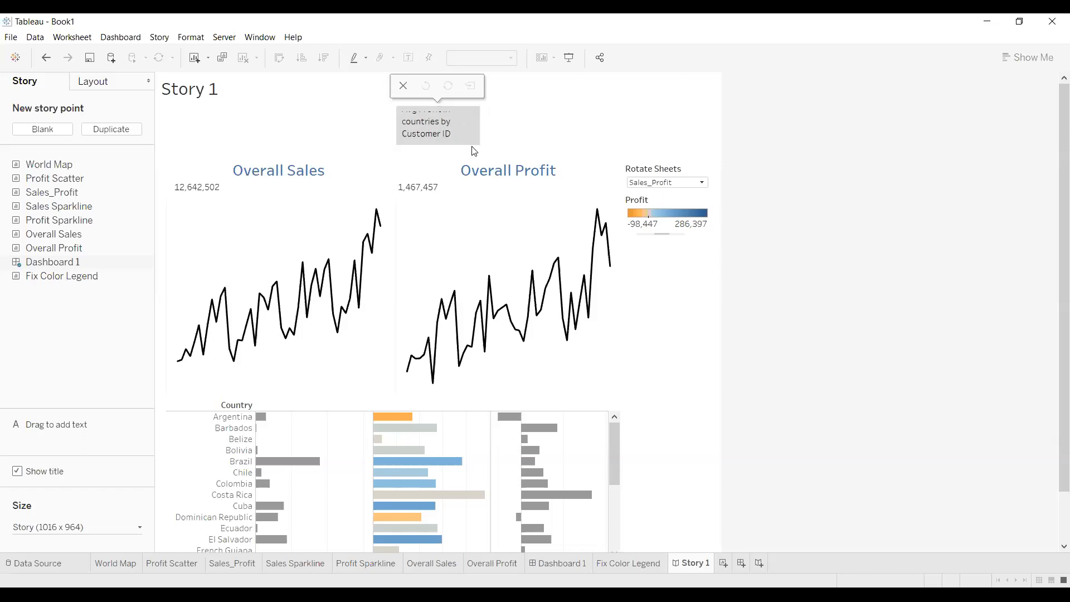
Stretch the caption box left and right until the full sentence shows, then select its text
{"action": "left_click_drag", "start_coordinate": [478, 126], "coordinate": [653, 128]}
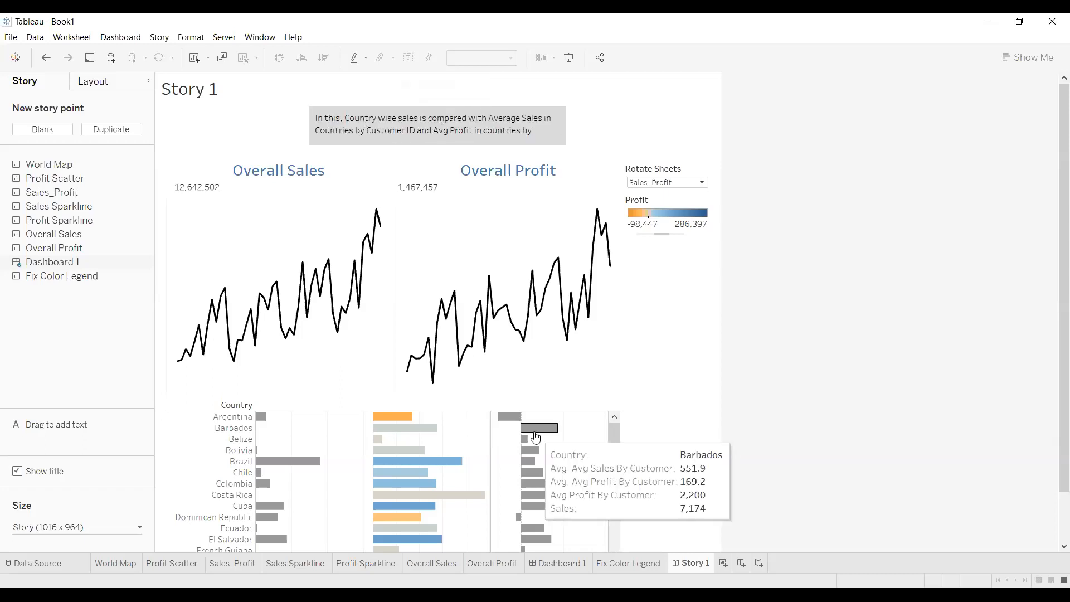
{"action": "left_click_drag", "start_coordinate": [616, 452], "coordinate": [613, 422]}
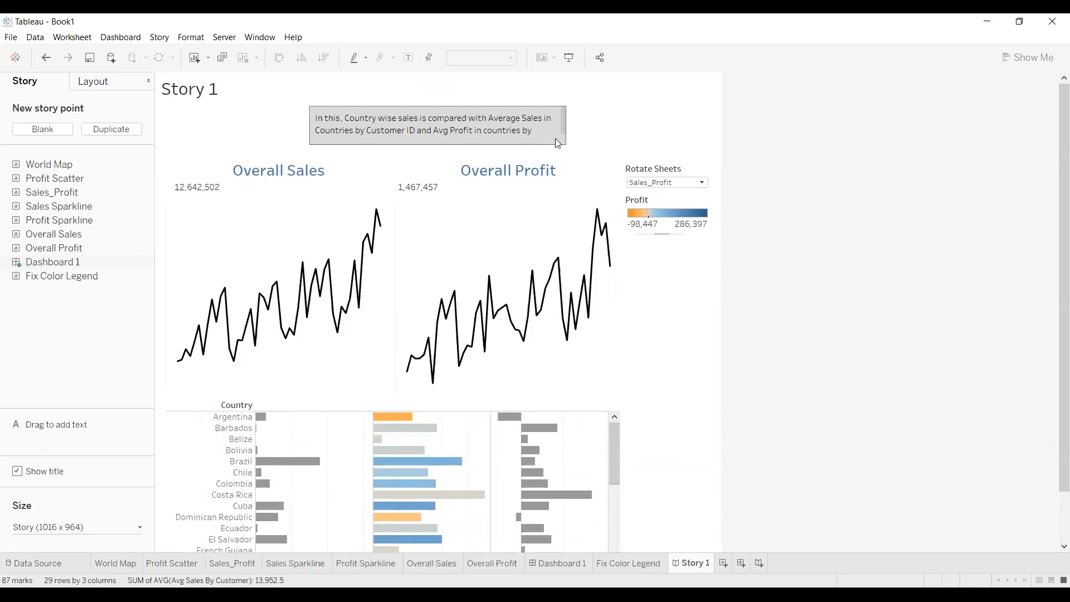
{"action": "left_click", "coordinate": [566, 129]}
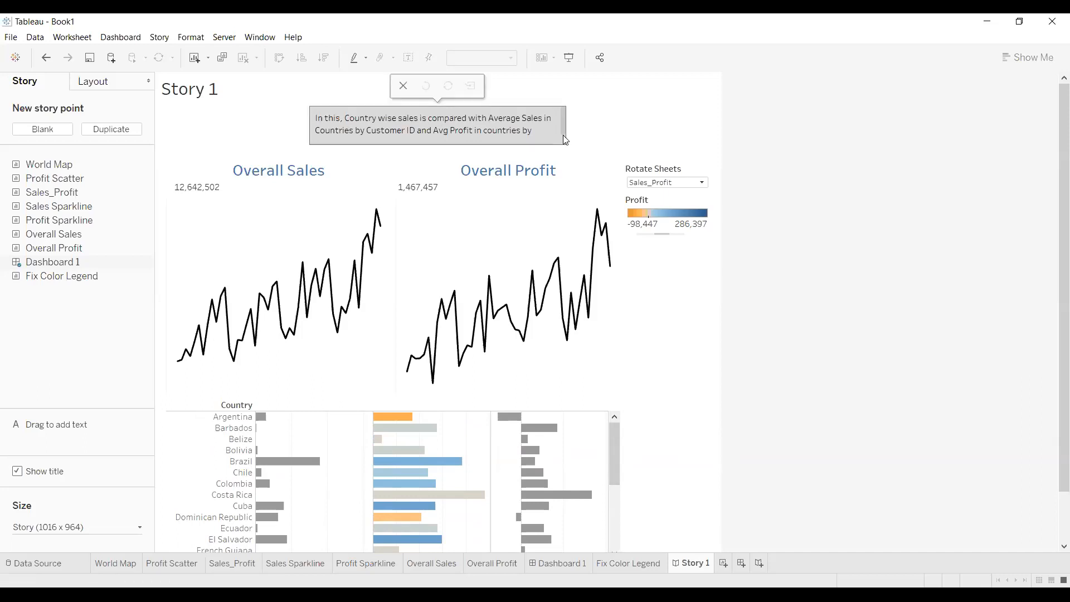
{"action": "scroll", "coordinate": [563, 135], "scroll_direction": "down", "scroll_amount": 1}
{"action": "left_click_drag", "start_coordinate": [566, 133], "coordinate": [648, 124]}
{"action": "left_click_drag", "start_coordinate": [269, 120], "coordinate": [211, 120]}
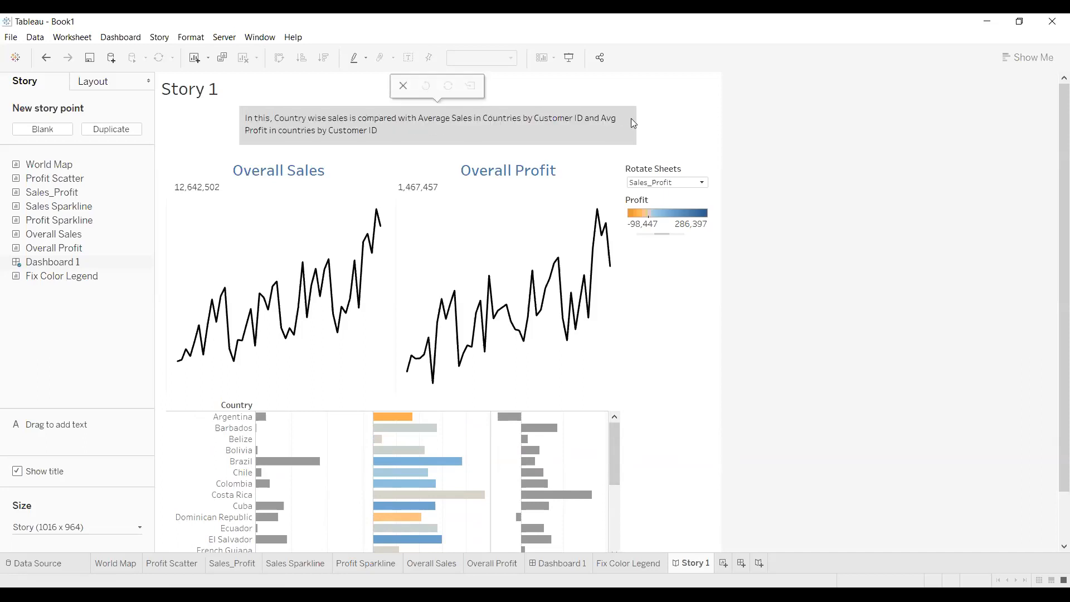
{"action": "left_click_drag", "start_coordinate": [634, 119], "coordinate": [667, 121]}
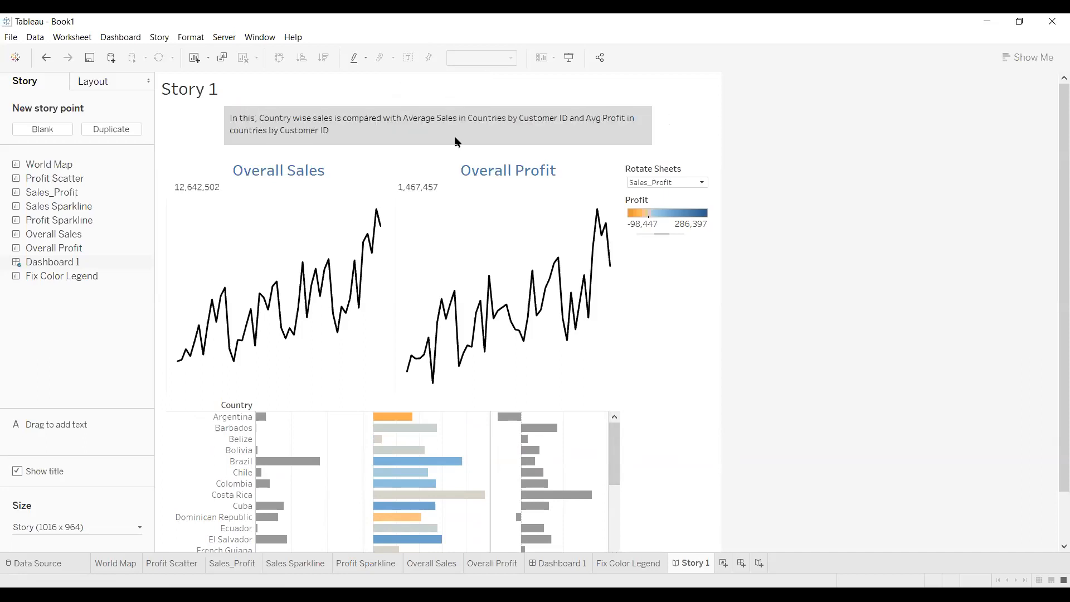
{"action": "left_click_drag", "start_coordinate": [325, 131], "coordinate": [222, 117]}
{"action": "left_click", "coordinate": [566, 140]}
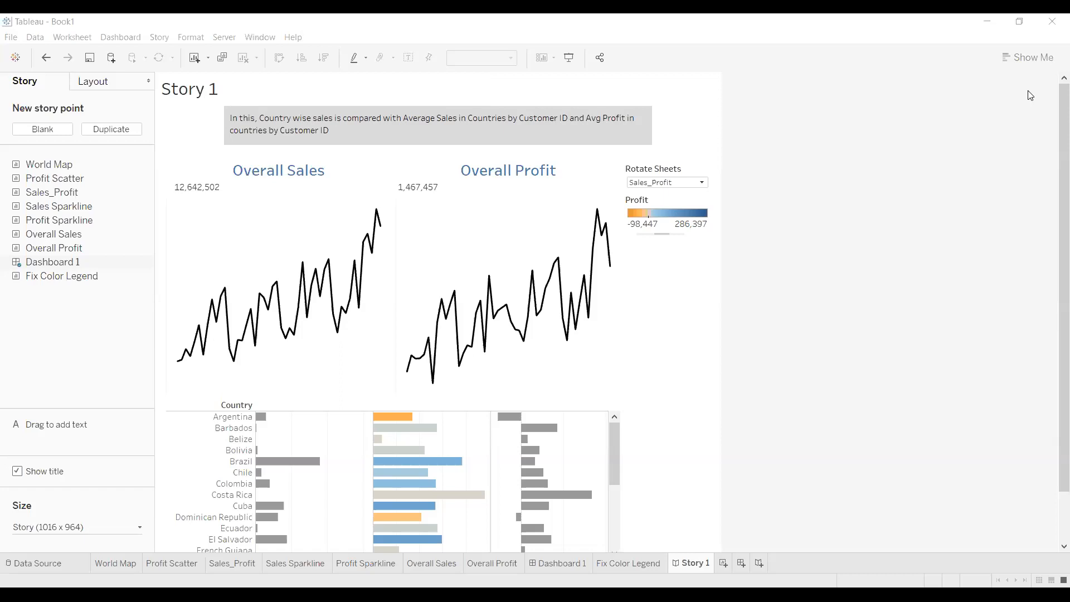
{"action": "scroll", "coordinate": [1052, 363], "scroll_direction": "down", "scroll_amount": 2}
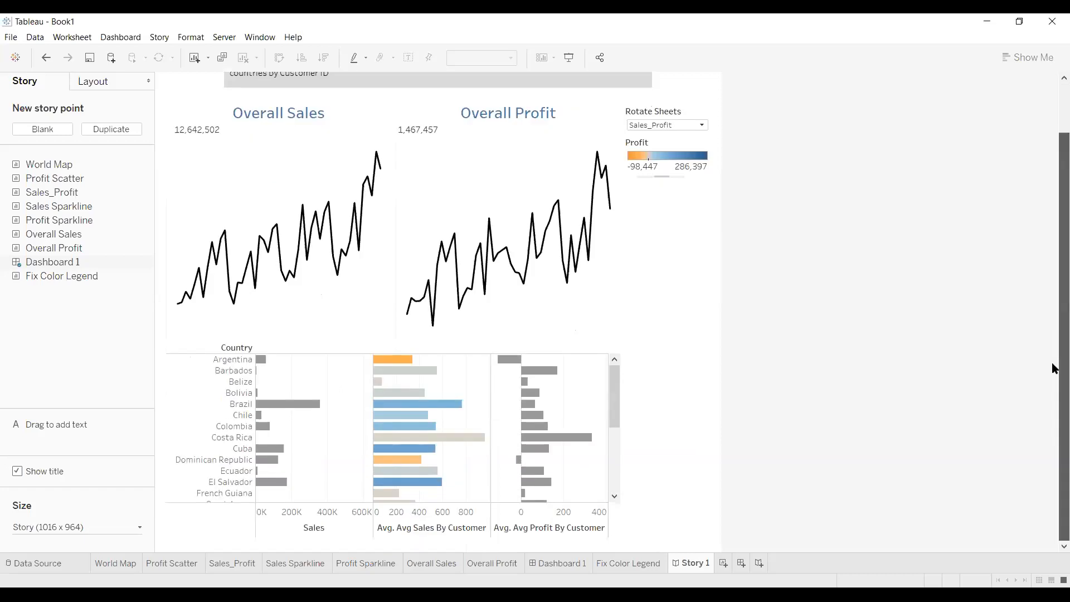
{"action": "scroll", "coordinate": [1056, 130], "scroll_direction": "up", "scroll_amount": 2}
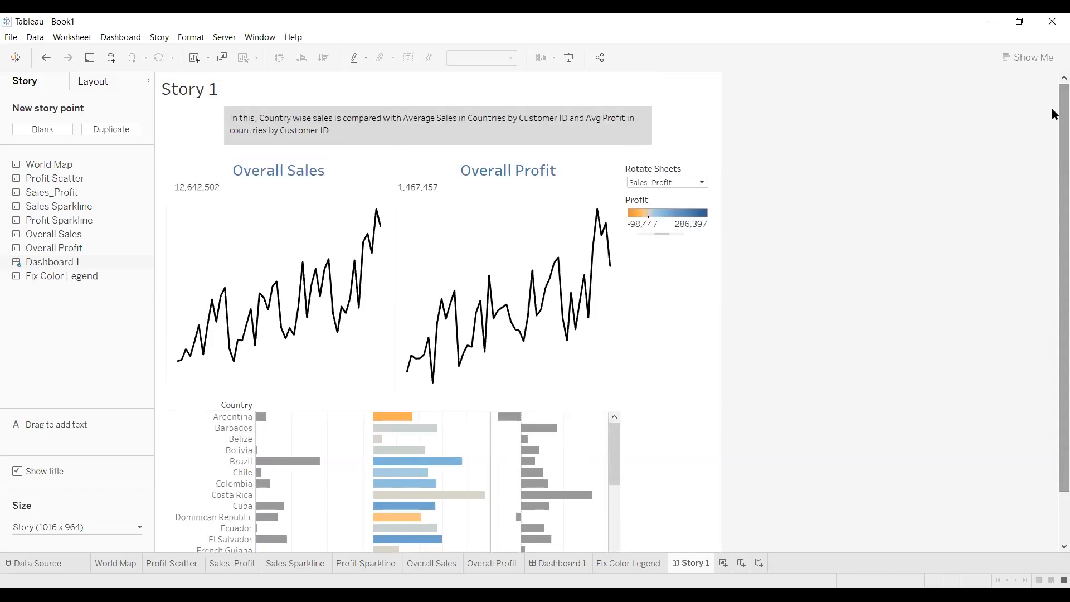
{"action": "scroll", "coordinate": [1054, 106], "scroll_direction": "down", "scroll_amount": 1}
{"action": "scroll", "coordinate": [1055, 97], "scroll_direction": "up", "scroll_amount": 1}
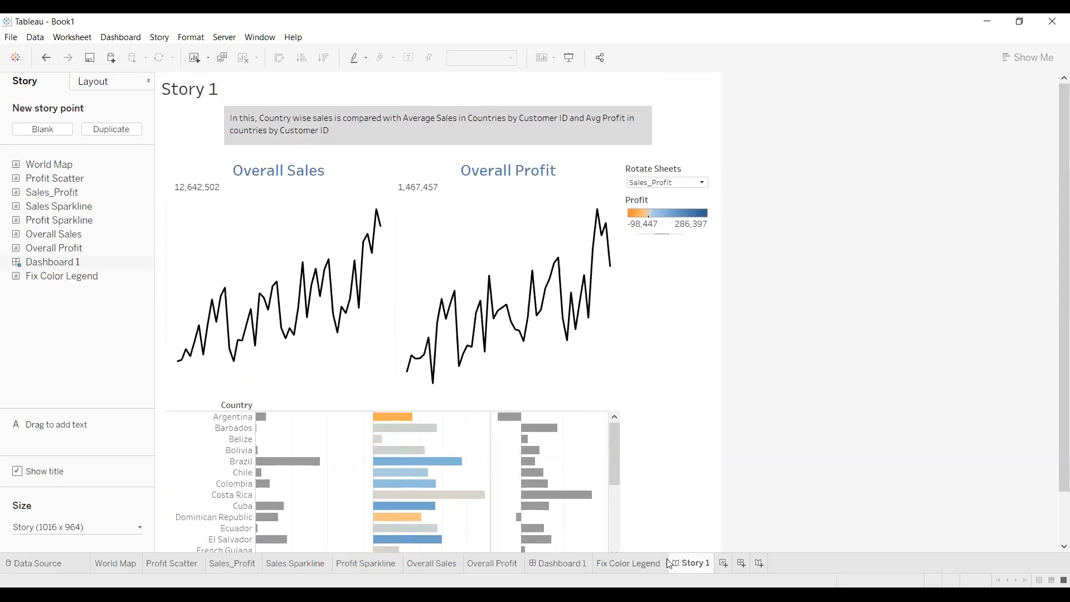
Rename Story 1 to 'Global Superstore' from its tab's context menu
{"action": "right_click", "coordinate": [681, 564]}
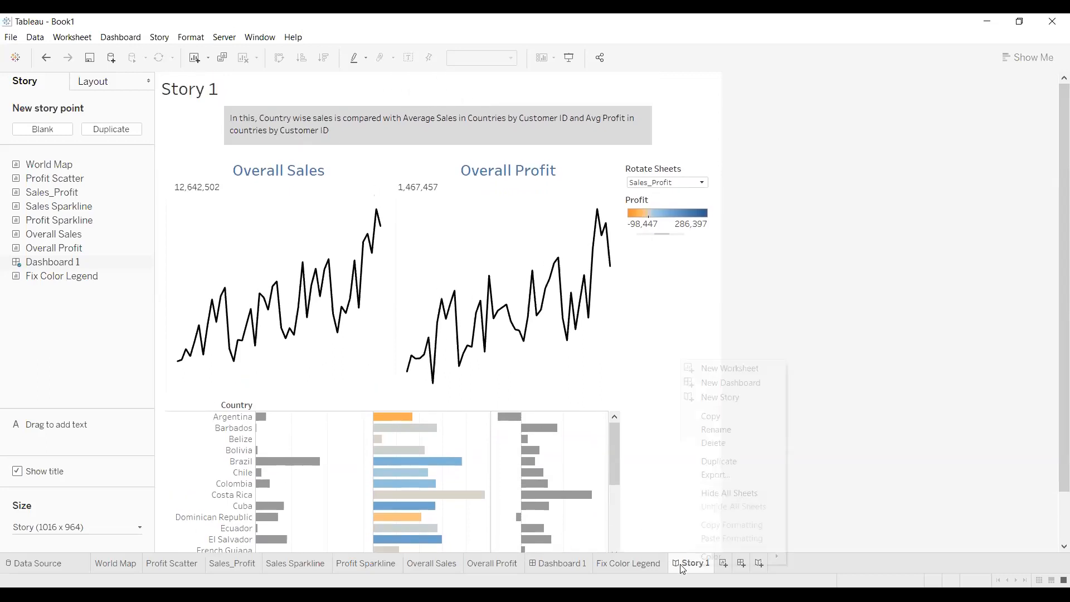
{"action": "left_click", "coordinate": [711, 429]}
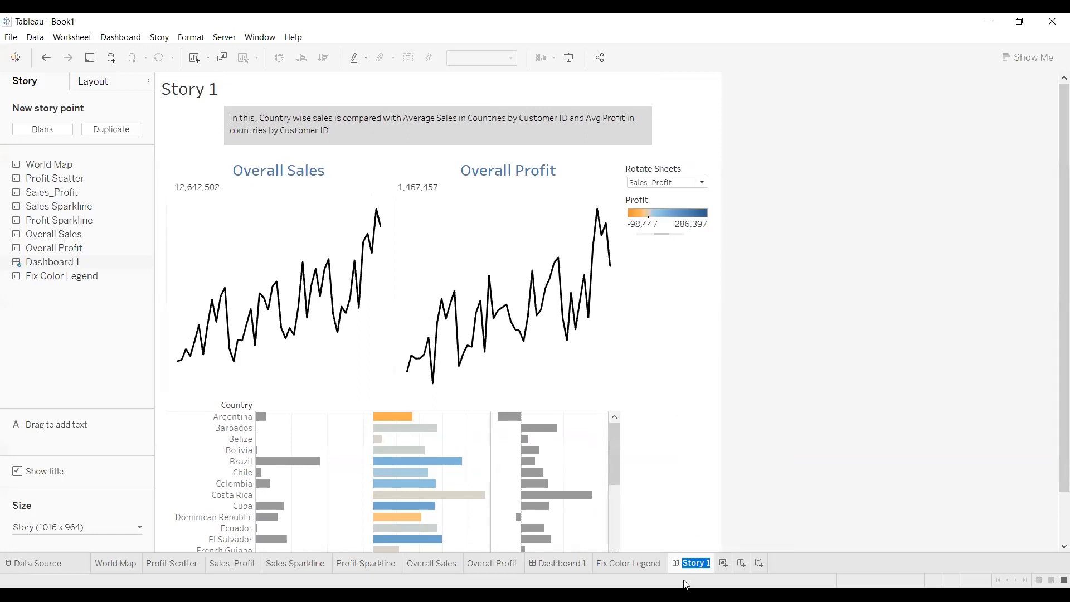
{"action": "type", "text": "Global S"}
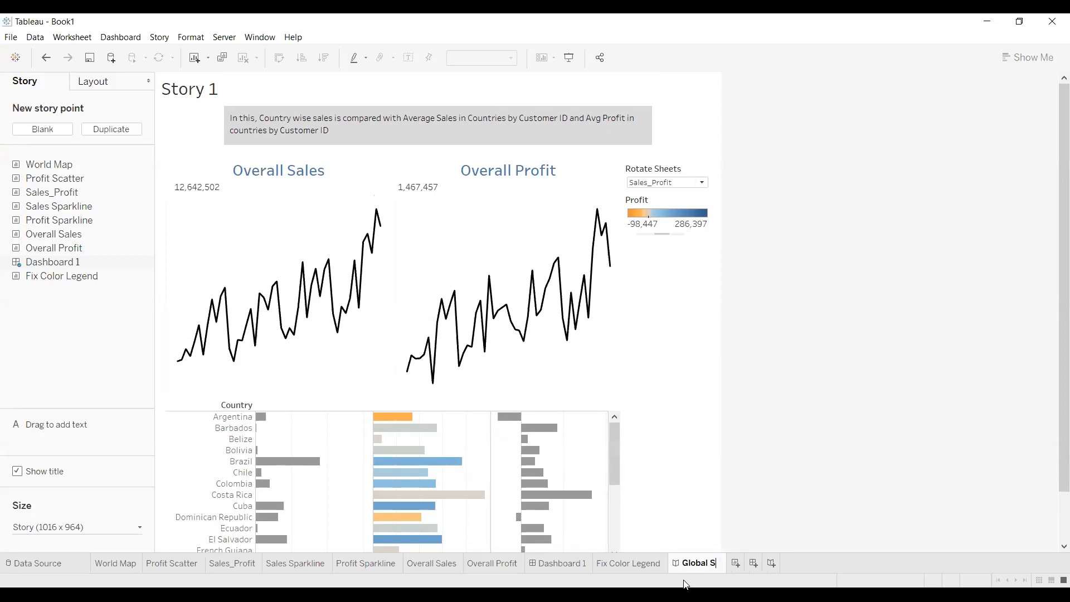
{"action": "type", "text": "uperstore"}
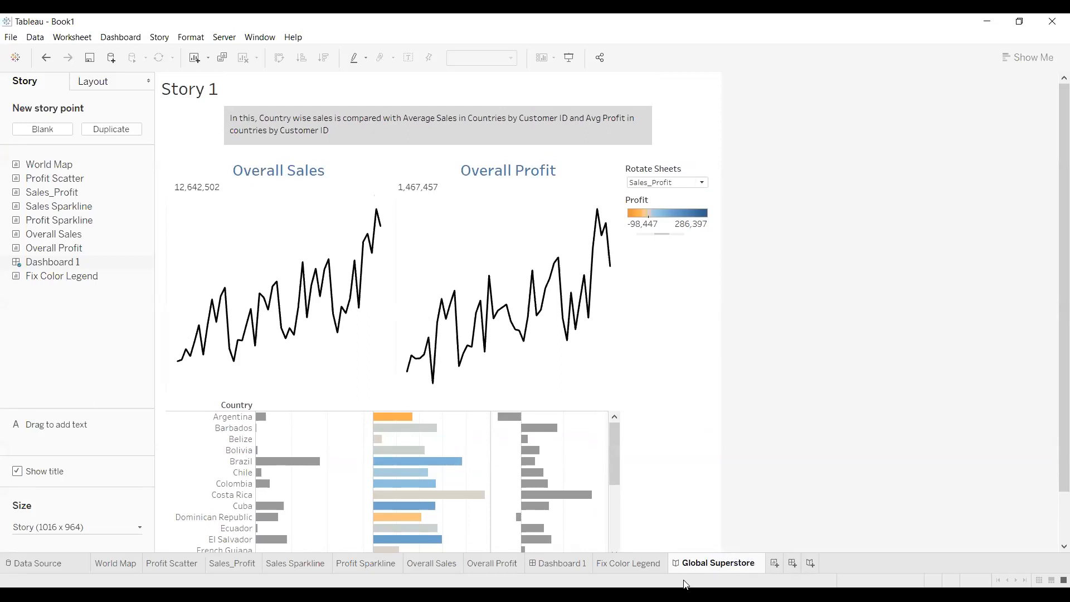
{"action": "left_click", "coordinate": [744, 446]}
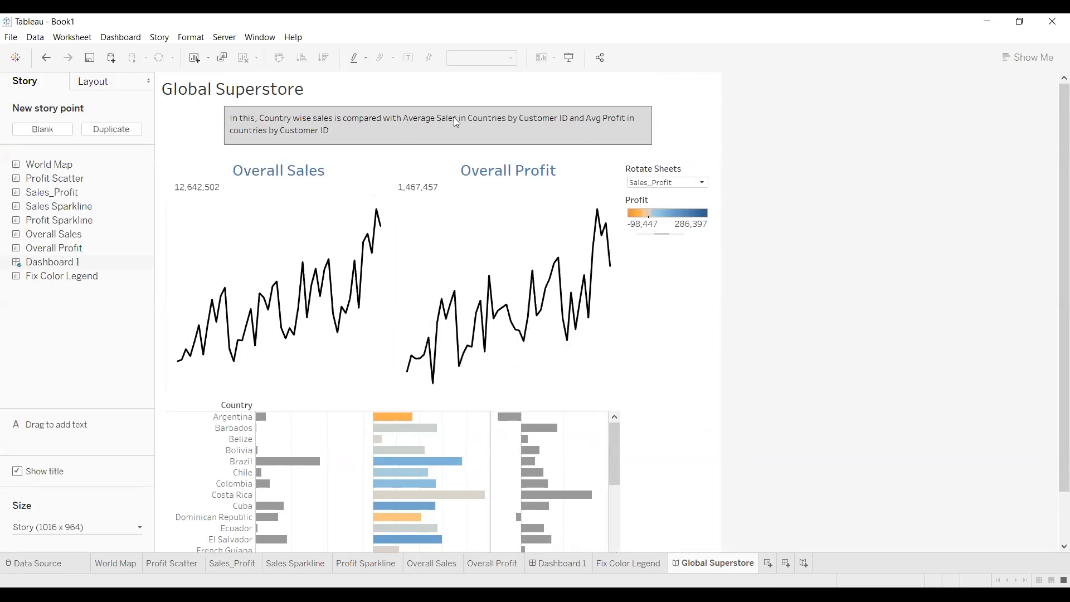
Duplicate the first story point and set the copy's Rotate Sheets control to World Map
{"action": "left_click", "coordinate": [112, 129]}
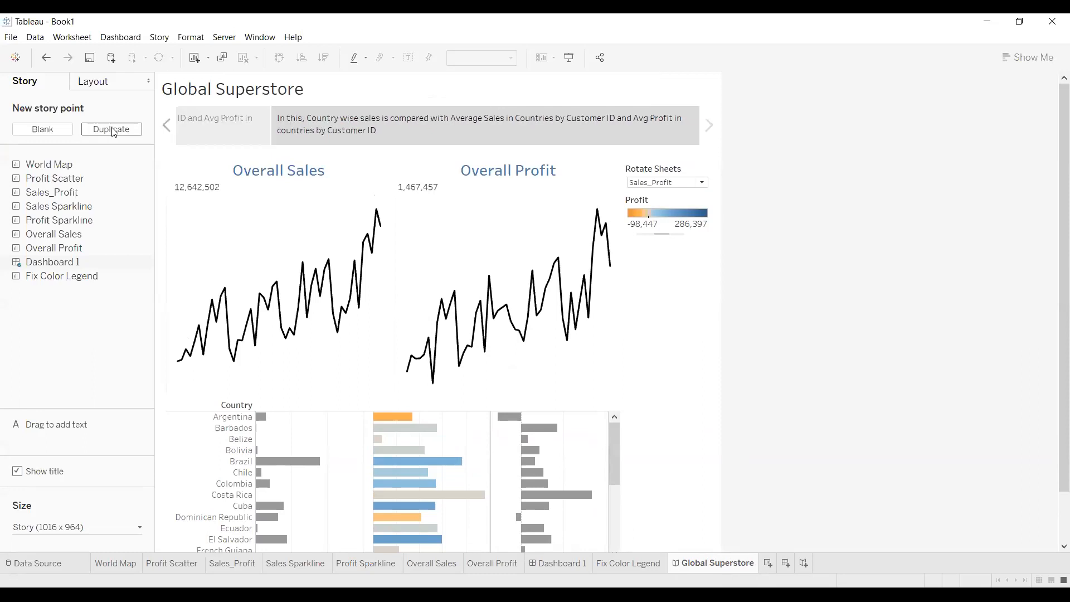
{"action": "left_click", "coordinate": [243, 119]}
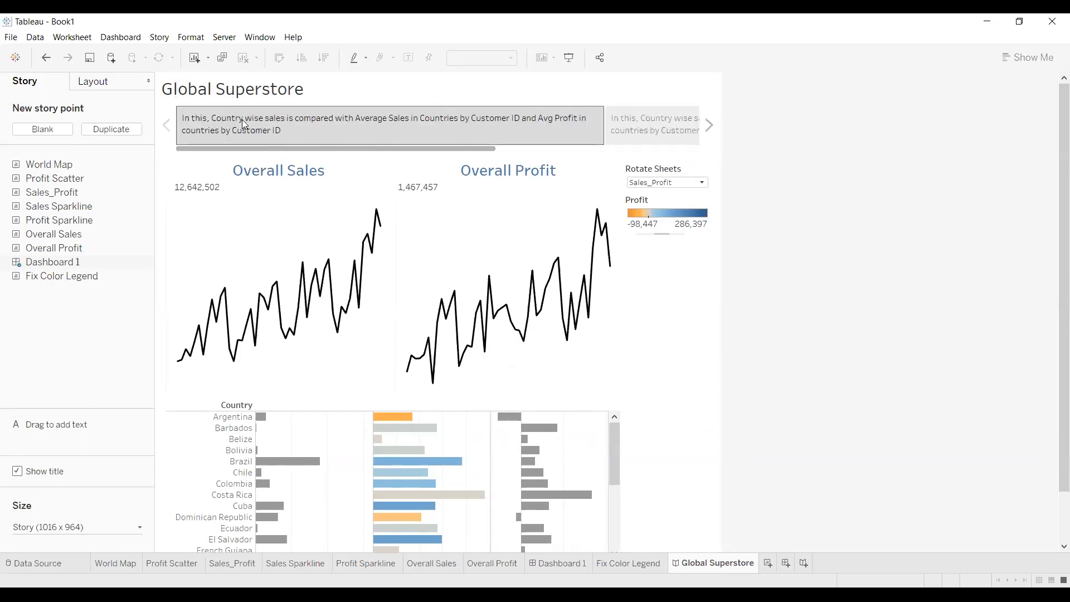
{"action": "left_click", "coordinate": [648, 127]}
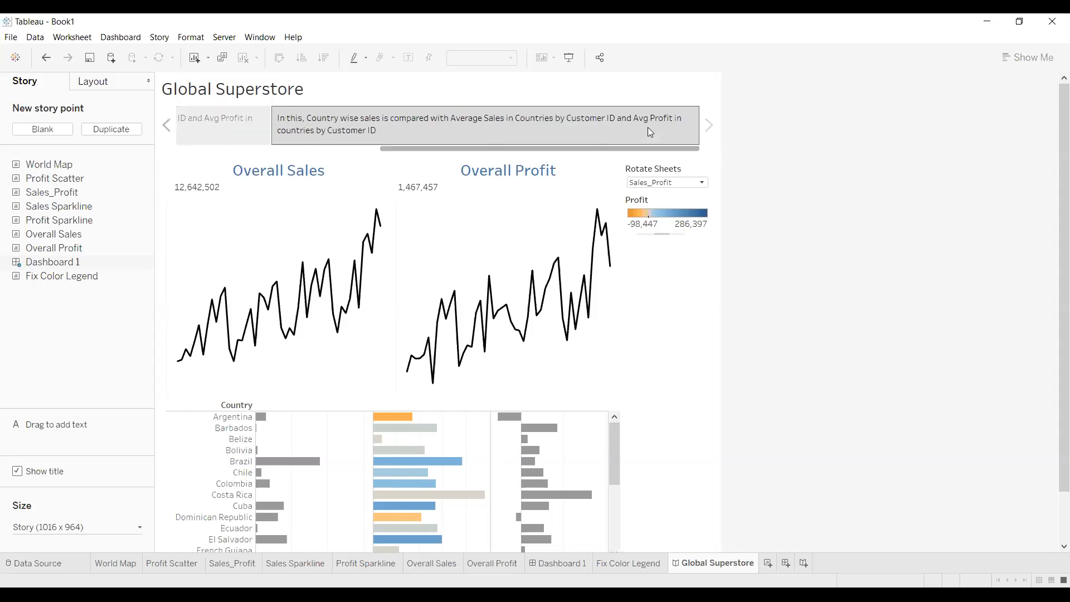
{"action": "left_click", "coordinate": [697, 186]}
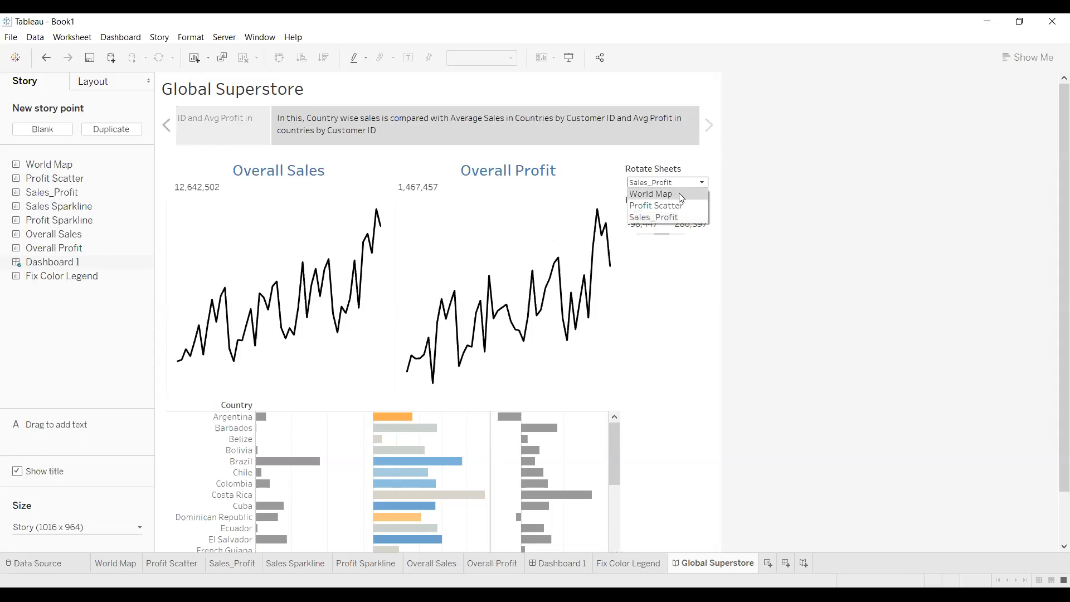
{"action": "left_click", "coordinate": [681, 195]}
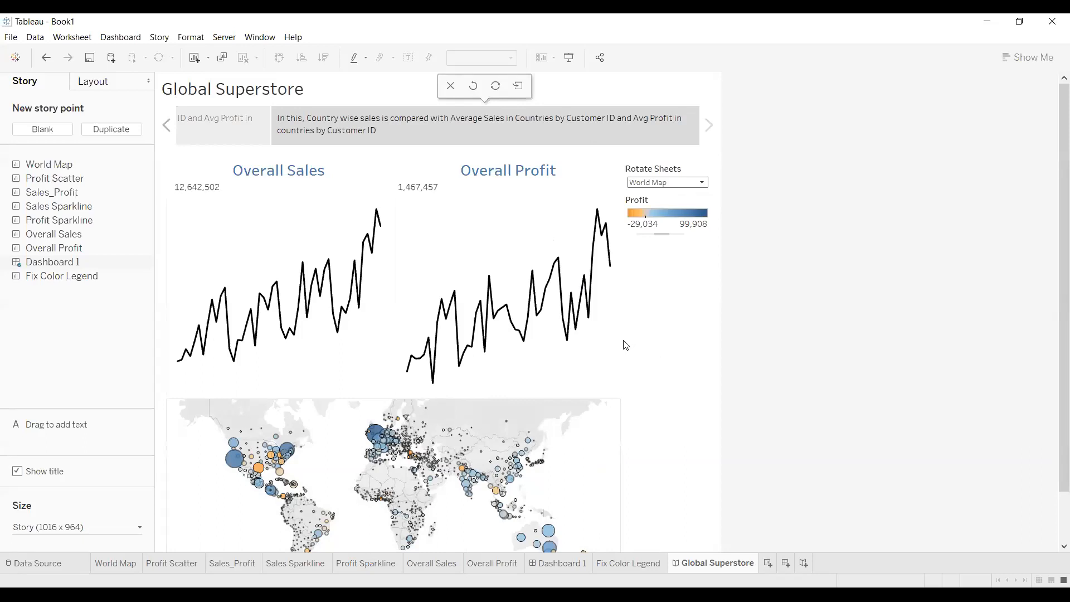
Replace the caption text after 'In this,' with 'Statewise profit is represented on Map'
{"action": "double_click", "coordinate": [388, 126]}
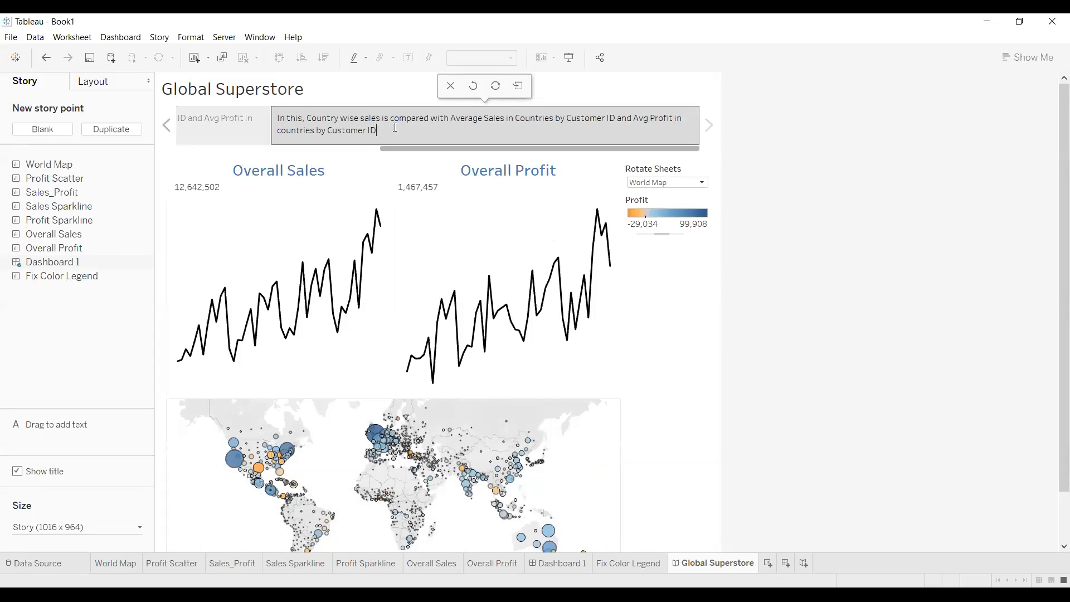
{"action": "left_click_drag", "start_coordinate": [307, 118], "coordinate": [389, 133]}
{"action": "key", "text": "BackSpace"}
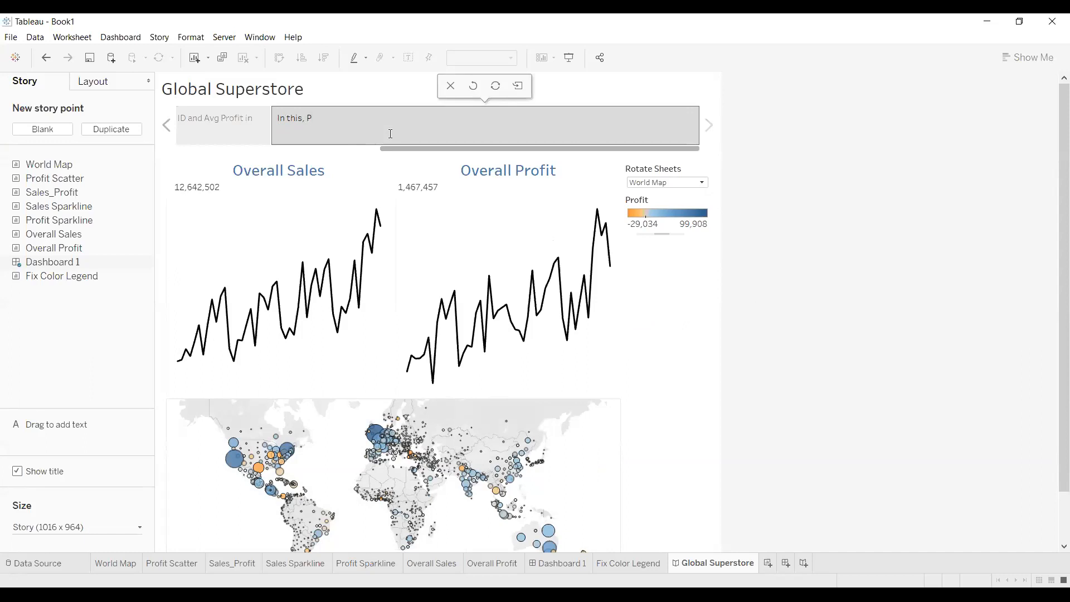
{"action": "type", "text": "Countr"}
{"action": "key", "text": "BackSpace"}
{"action": "key", "text": "BackSpace"}
{"action": "key", "text": "BackSpace"}
{"action": "key", "text": "BackSpace"}
{"action": "key", "text": "BackSpace"}
{"action": "key", "text": "BackSpace"}
{"action": "key", "text": "BackSpace"}
{"action": "key", "text": "BackSpace"}
{"action": "type", "text": "Statewise profit is represented on Map."}
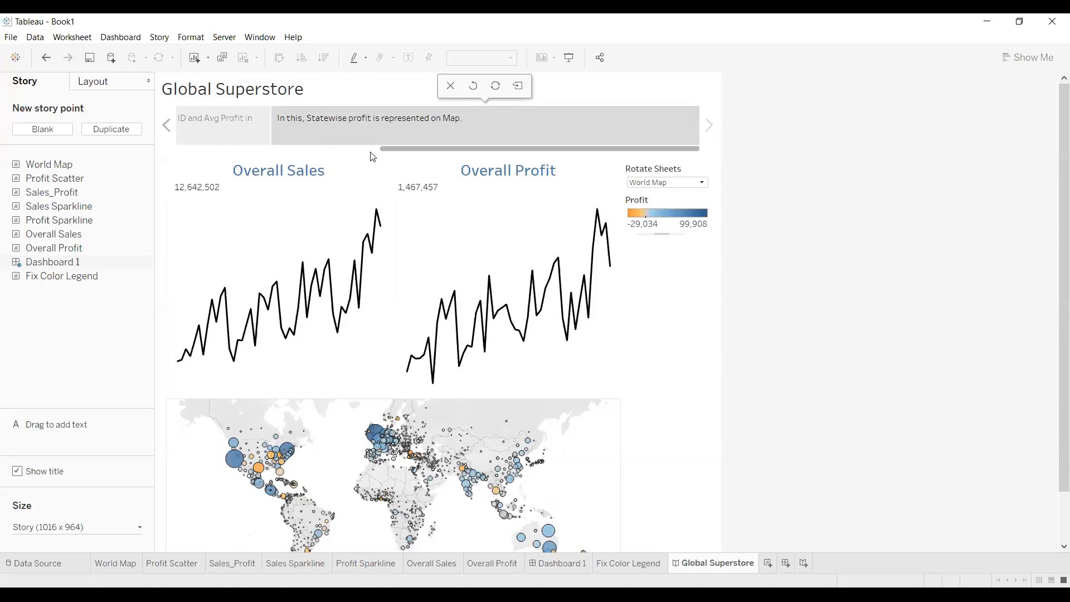
Duplicate the map story point and switch the new one's Rotate Sheets to Profit Scatter
{"action": "left_click", "coordinate": [115, 129]}
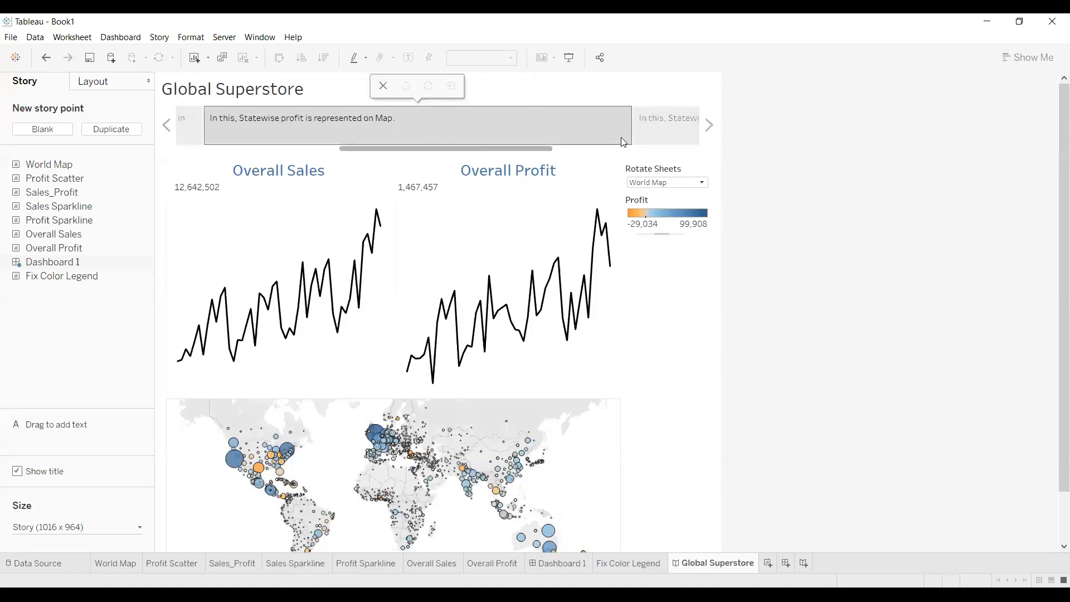
{"action": "left_click", "coordinate": [679, 127]}
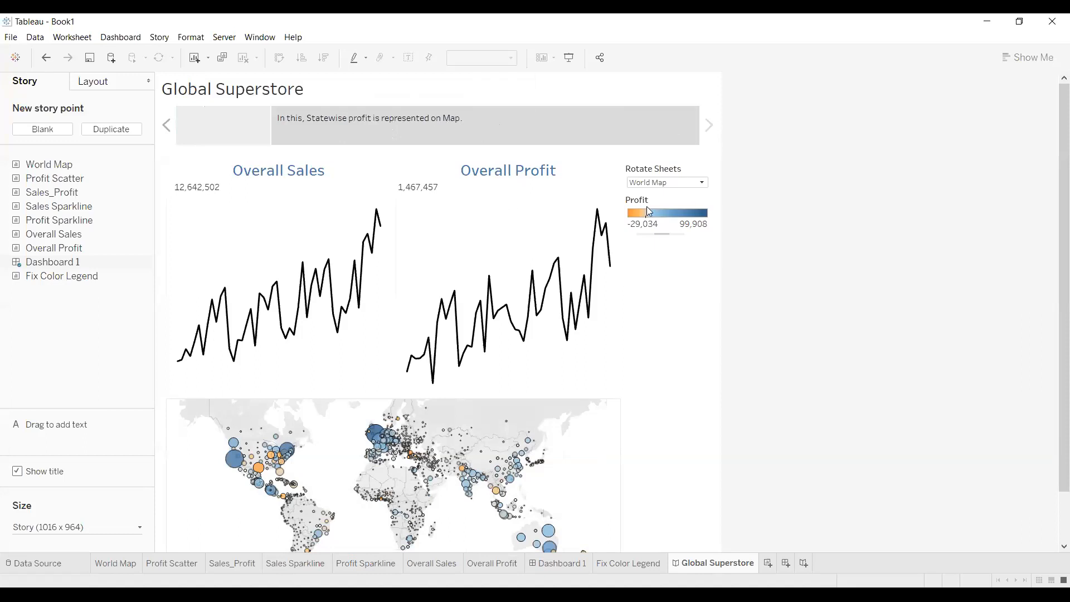
{"action": "left_click", "coordinate": [669, 184]}
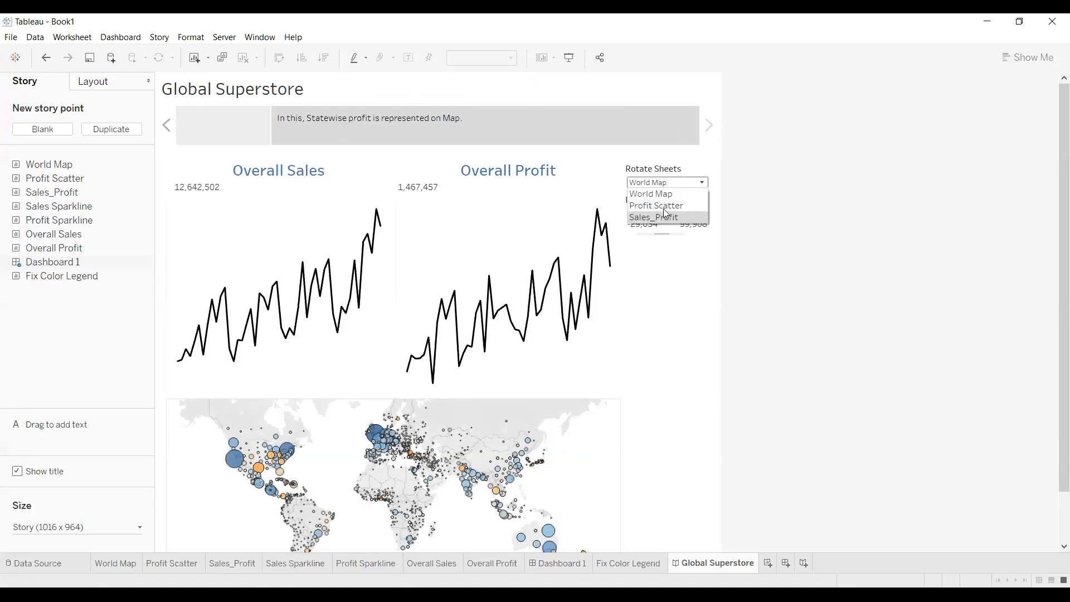
{"action": "left_click", "coordinate": [663, 206]}
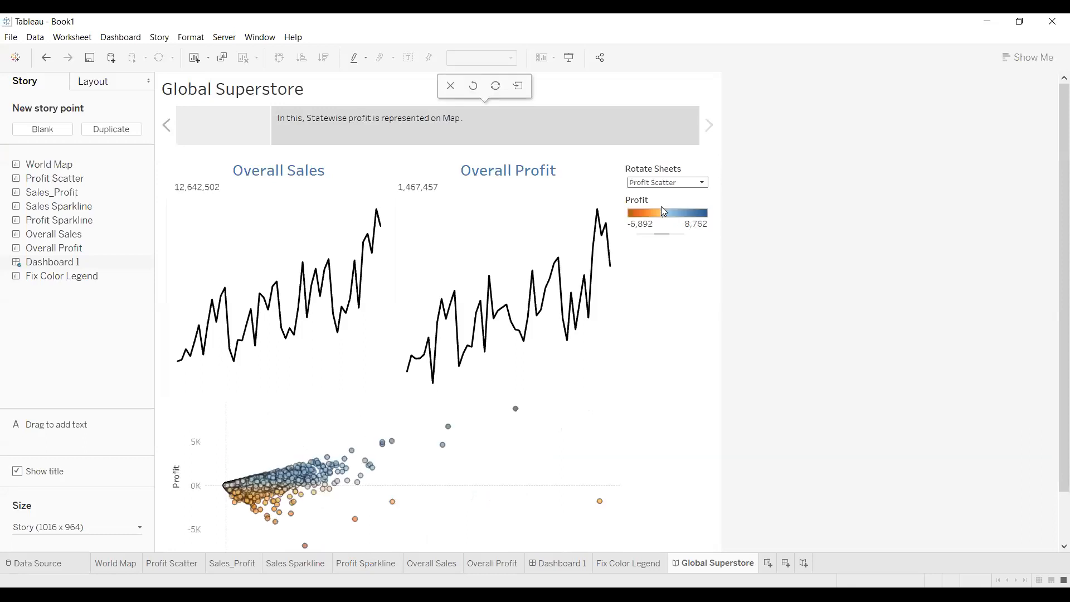
Replace the old caption wording with 'Sales Vs. Profit'
{"action": "left_click", "coordinate": [462, 119]}
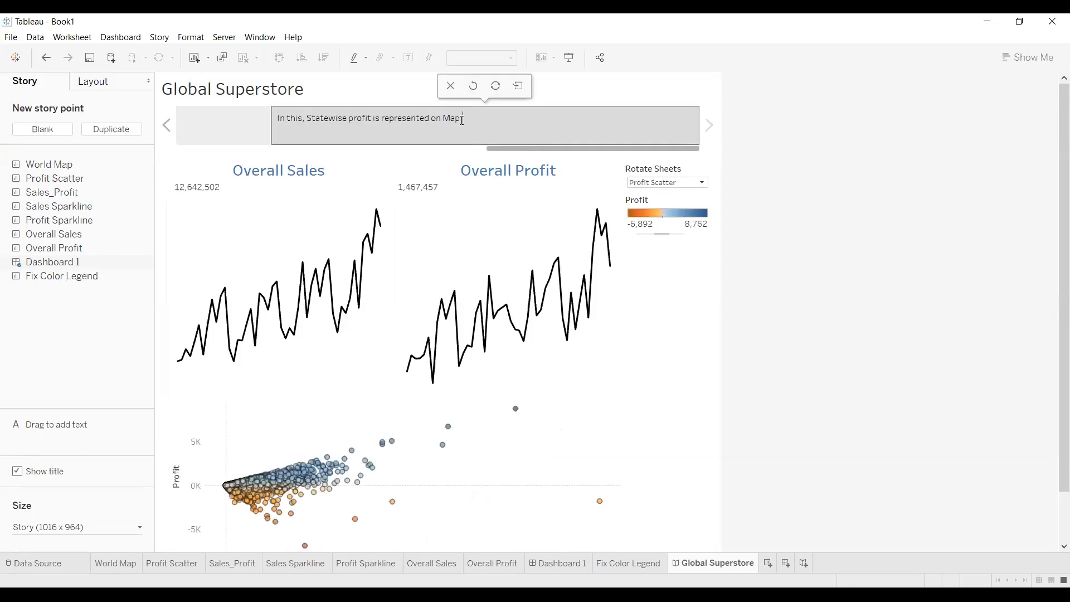
{"action": "left_click_drag", "start_coordinate": [462, 119], "coordinate": [308, 117]}
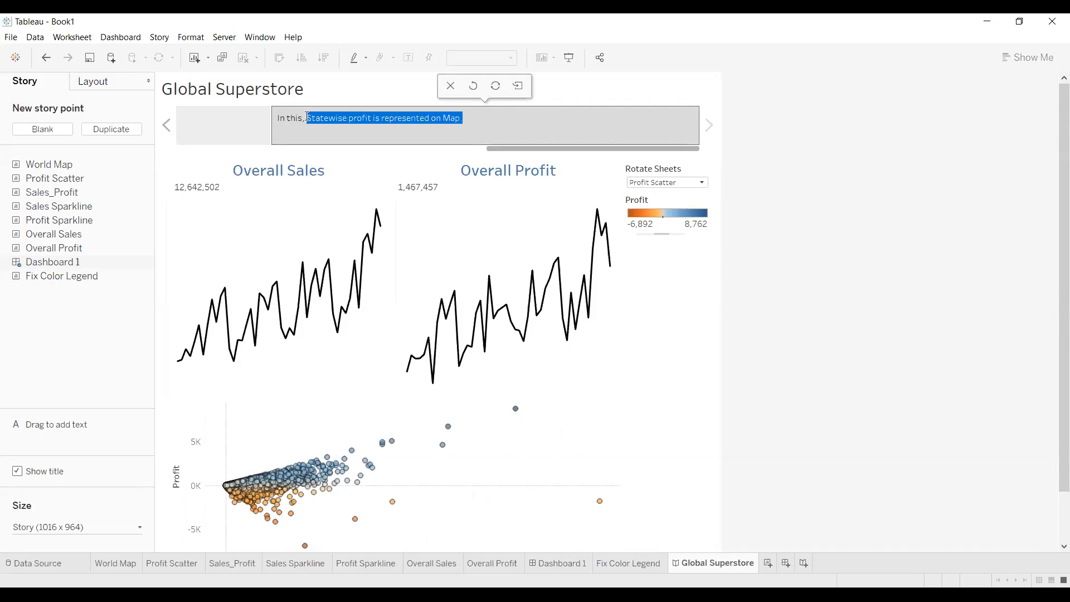
{"action": "key", "text": "BackSpace"}
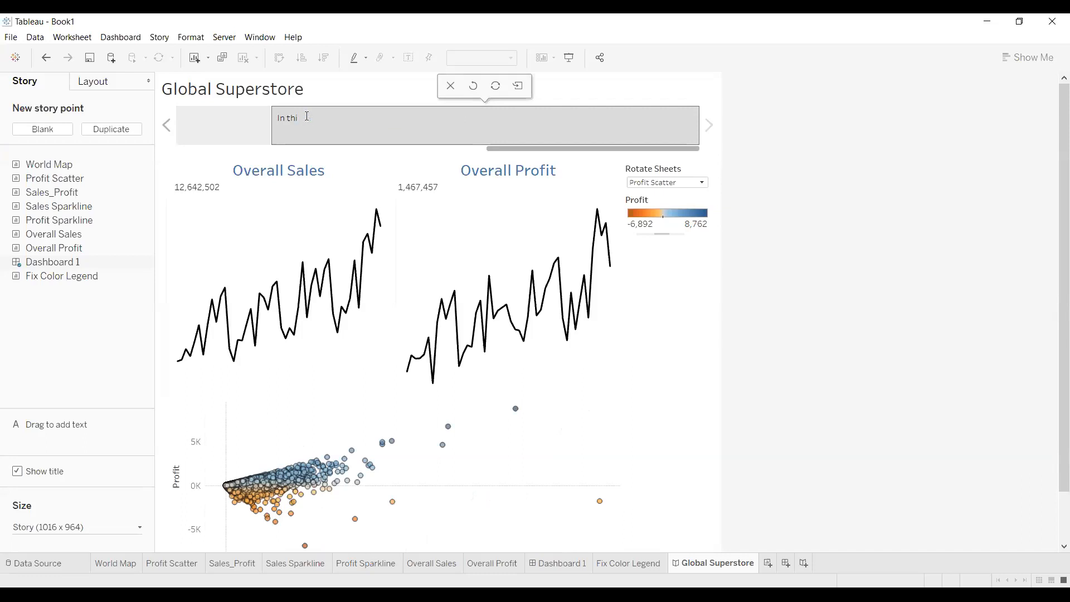
{"action": "key", "text": "BackSpace"}
{"action": "key", "text": "BackSpace"}
{"action": "key", "text": "BackSpace"}
{"action": "key", "text": "BackSpace"}
{"action": "key", "text": "BackSpace"}
{"action": "key", "text": "BackSpace"}
{"action": "type", "text": "Sales"}
{"action": "type", "text": "Vs. Profit"}
{"action": "left_click", "coordinate": [631, 239]}
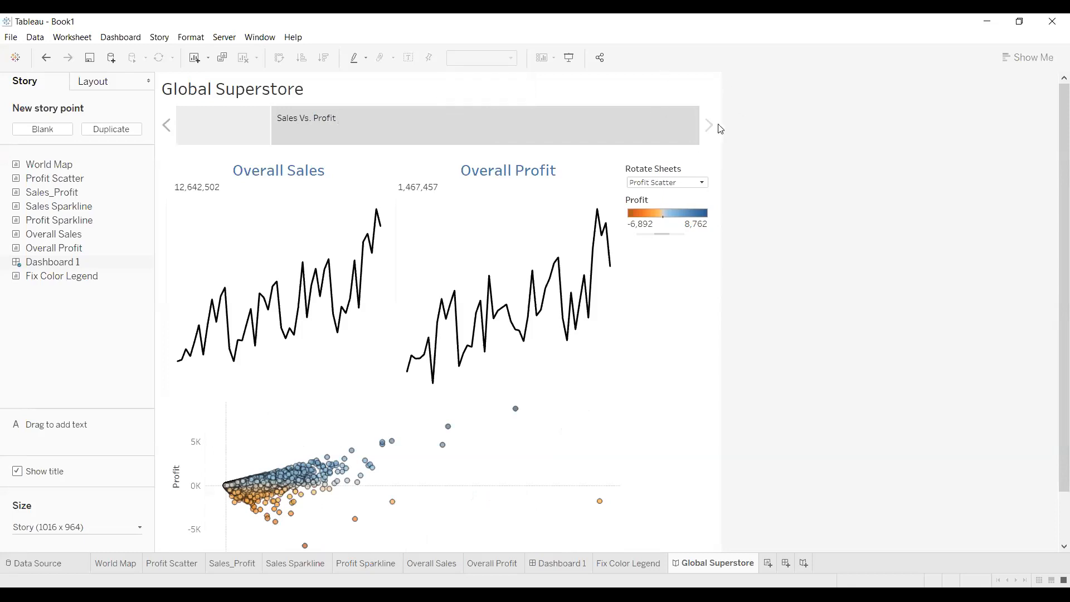
Add a blank story point and place the Profit Sparkline sheet on it
{"action": "left_click", "coordinate": [51, 132]}
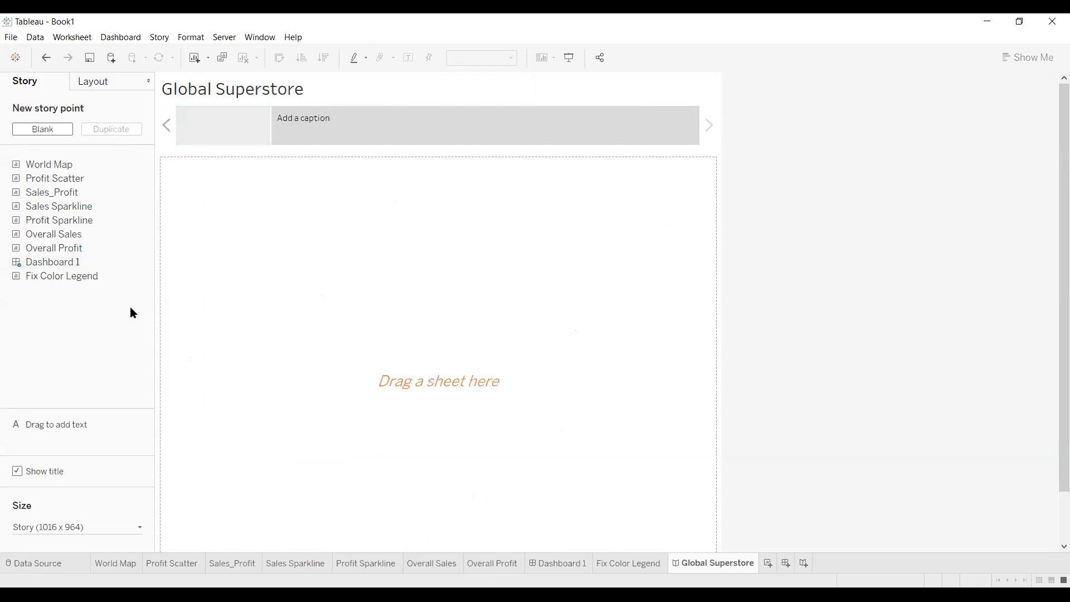
{"action": "left_click_drag", "start_coordinate": [44, 234], "coordinate": [417, 309]}
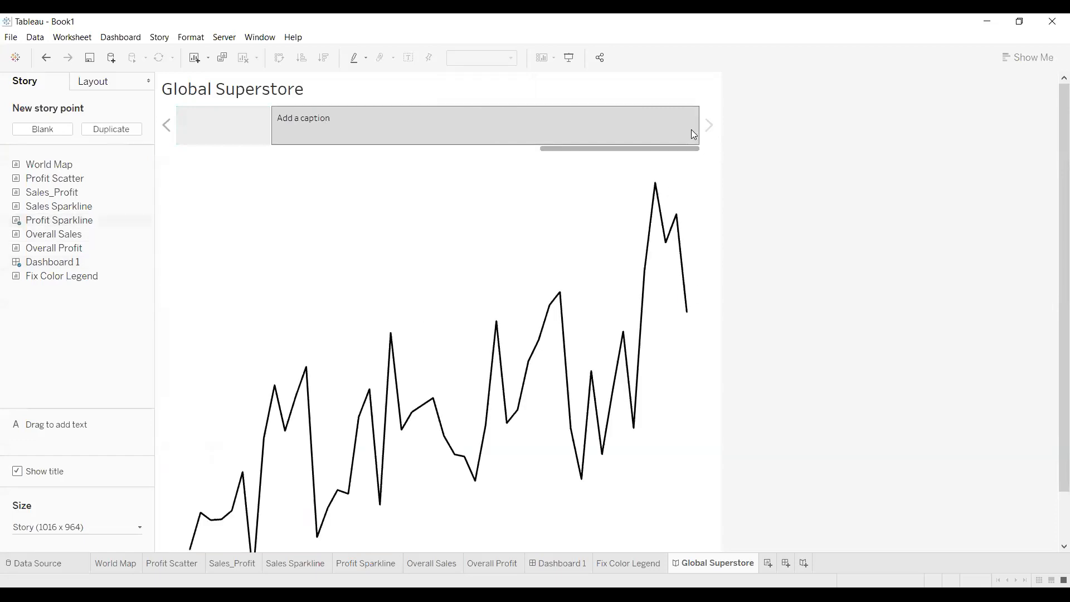
Present the story full screen, stepping back to the first point, then forward to the sparkline point
{"action": "left_click", "coordinate": [569, 60]}
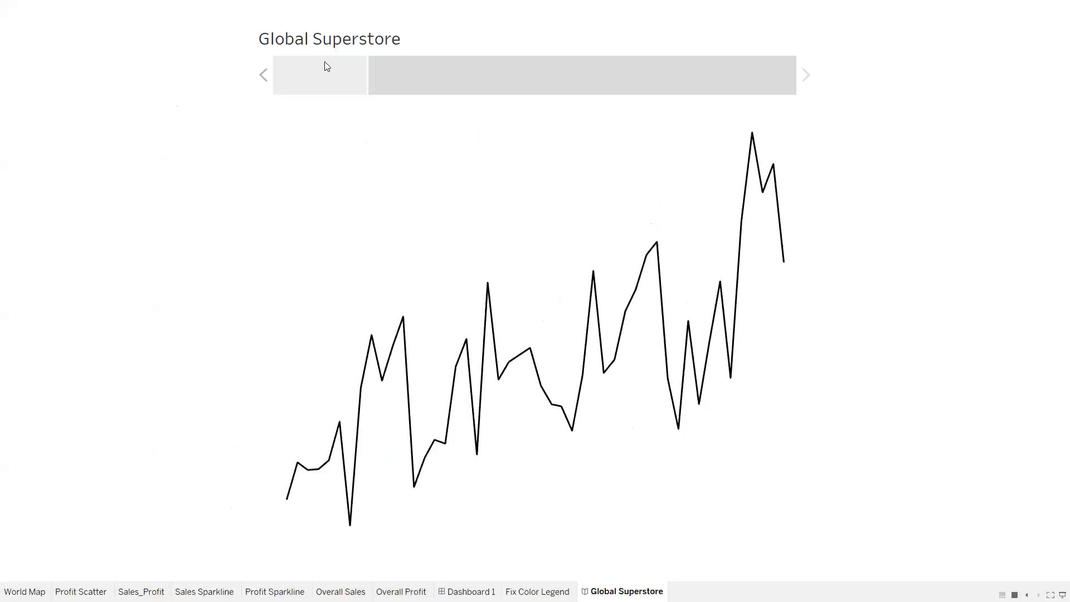
{"action": "left_click", "coordinate": [261, 78]}
{"action": "left_click", "coordinate": [262, 77]}
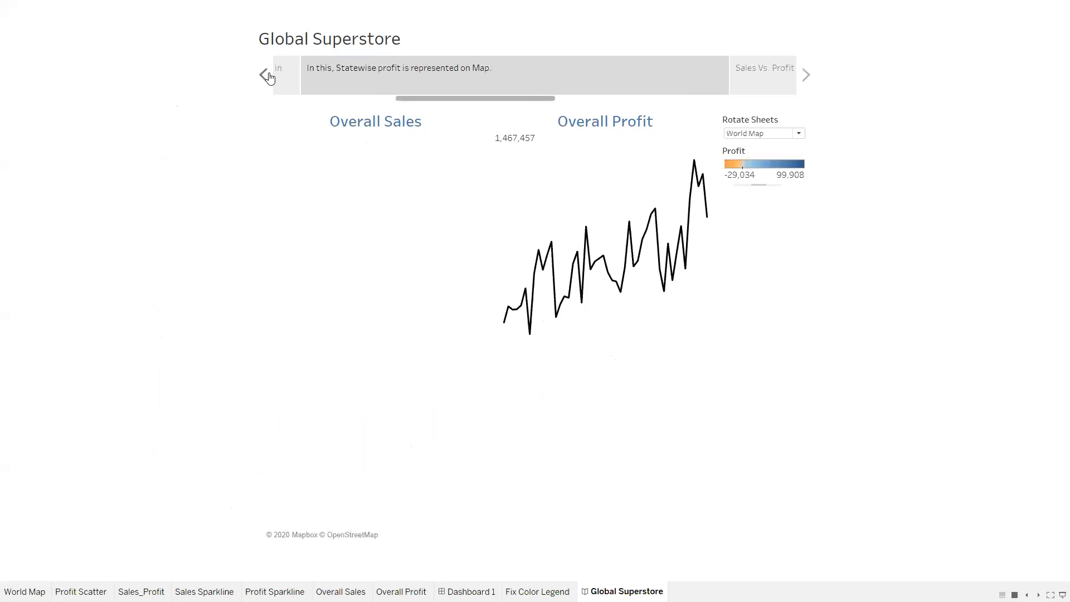
{"action": "left_click", "coordinate": [263, 76]}
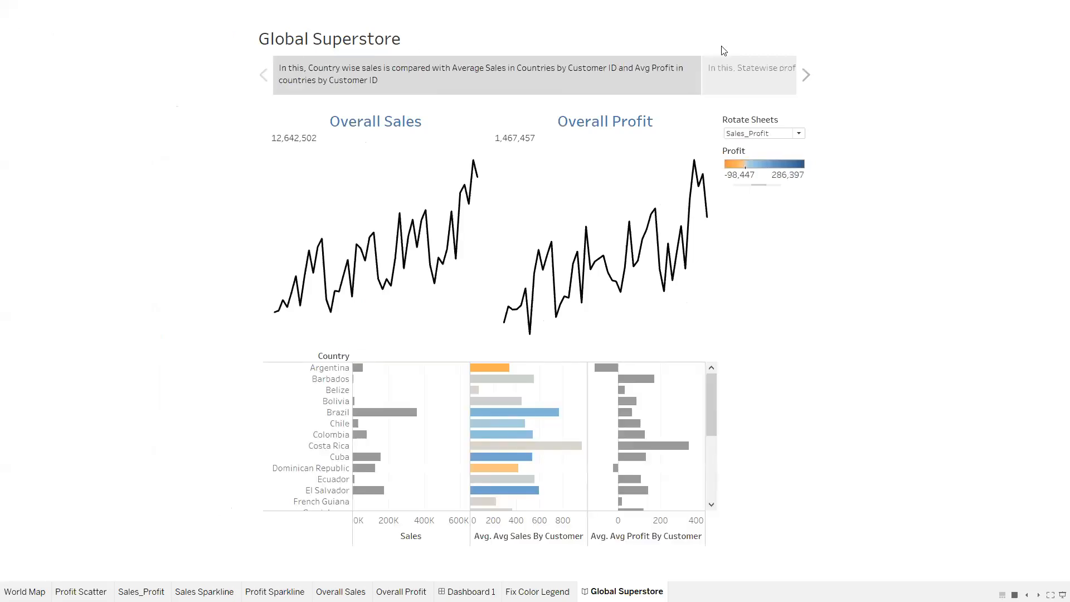
{"action": "left_click", "coordinate": [807, 75]}
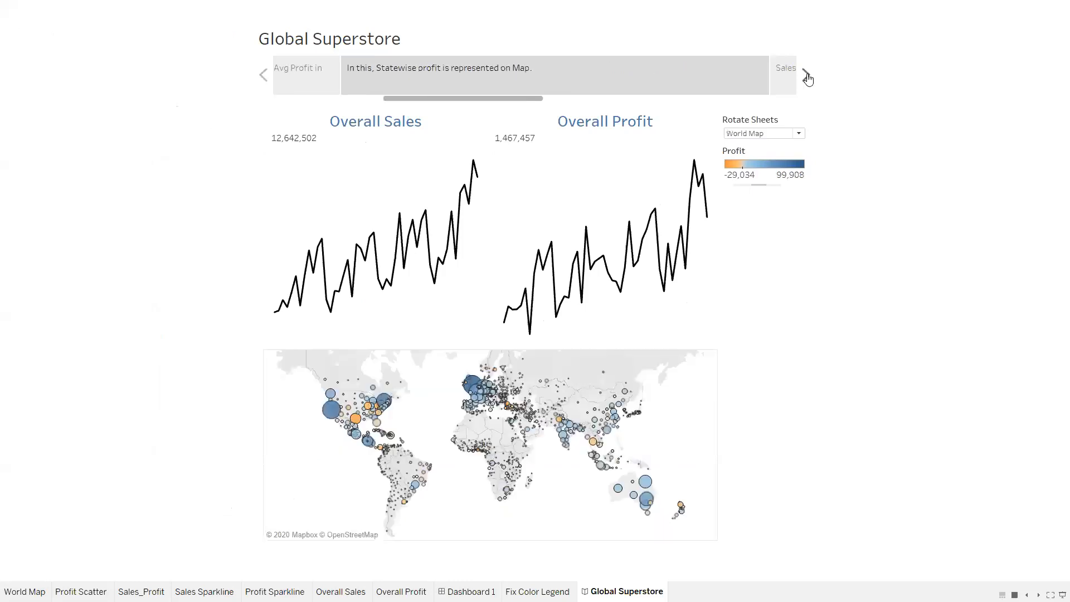
{"action": "left_click", "coordinate": [806, 76]}
{"action": "left_click", "coordinate": [807, 76]}
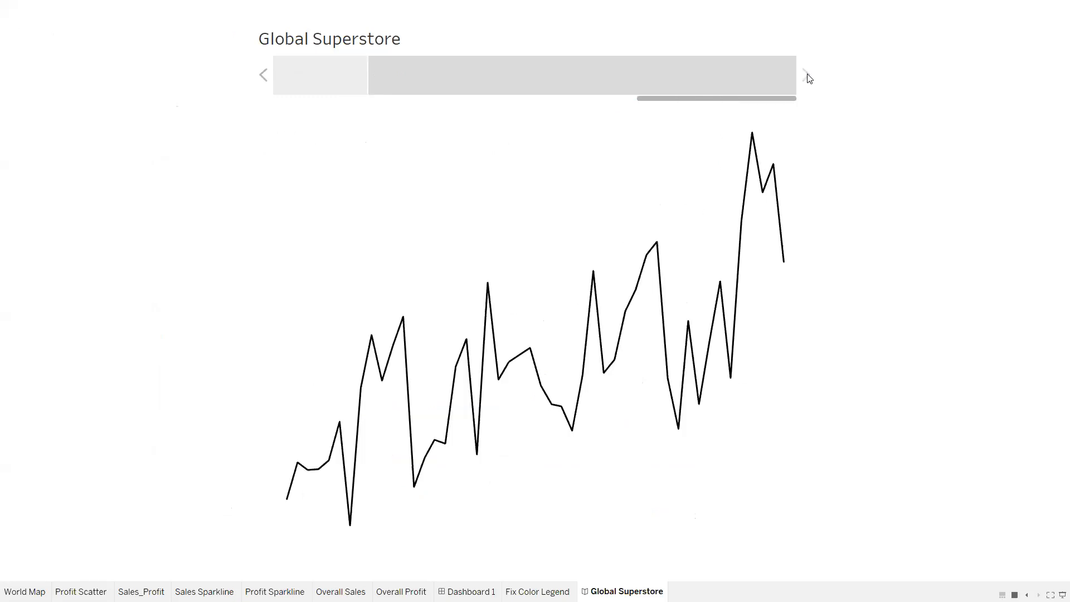
Step back to the country-wise sales point and exit presentation mode
{"action": "left_click", "coordinate": [264, 76]}
{"action": "left_click", "coordinate": [264, 75]}
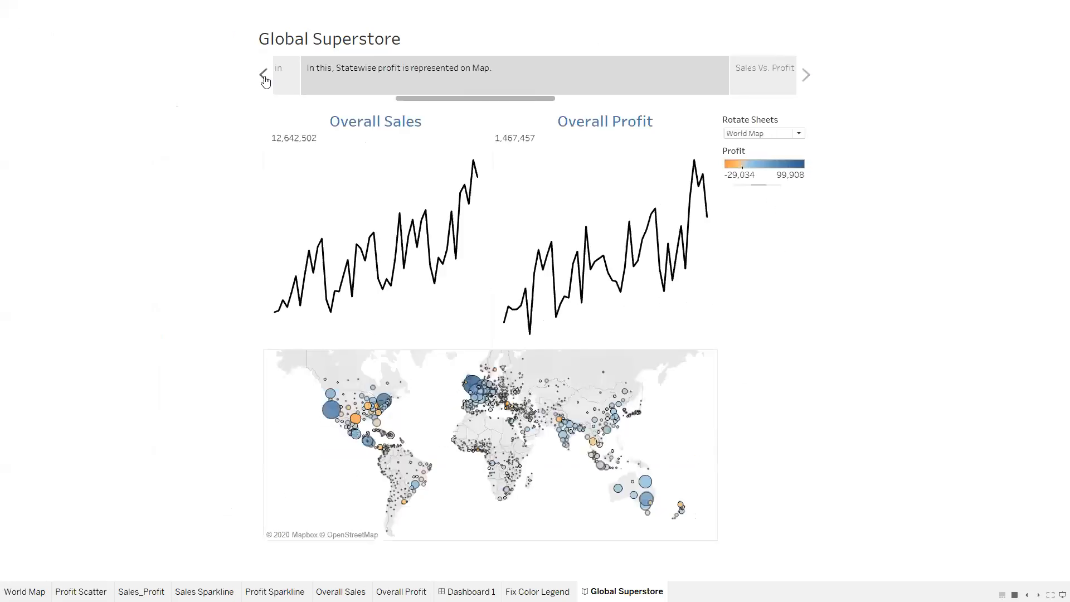
{"action": "left_click", "coordinate": [264, 76]}
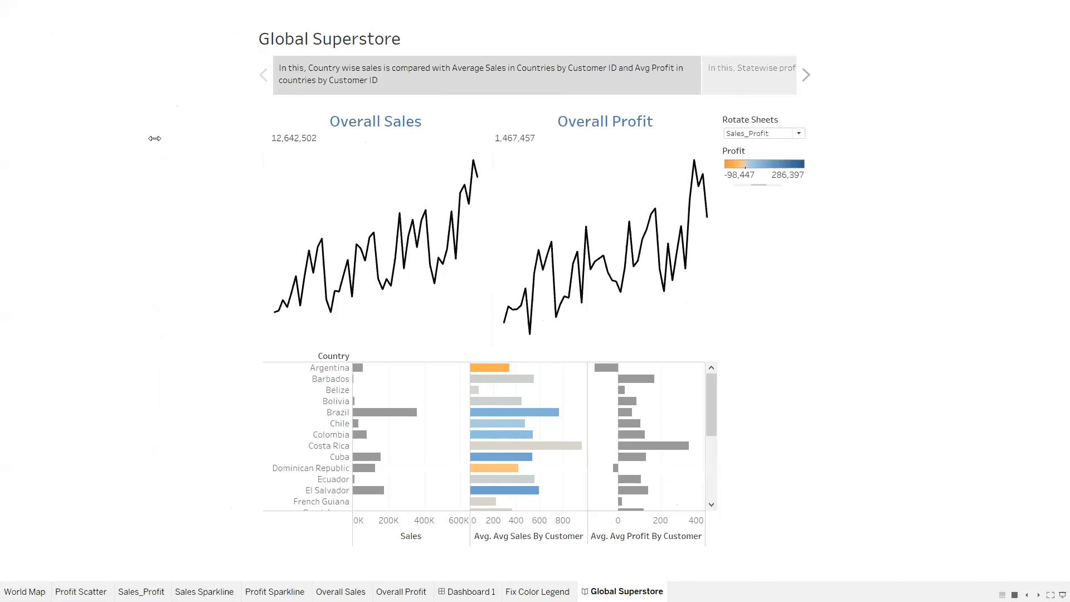
{"action": "key", "text": "Escape"}
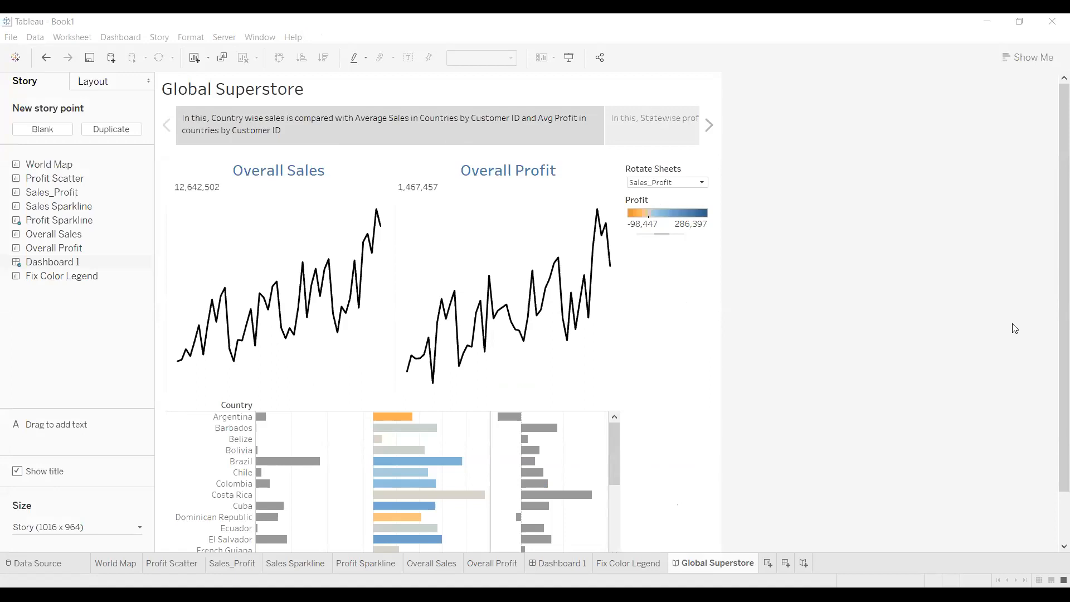
Delete the stray blank worksheet Sheet 9 that was just added
{"action": "left_click", "coordinate": [770, 566]}
{"action": "right_click", "coordinate": [768, 566]}
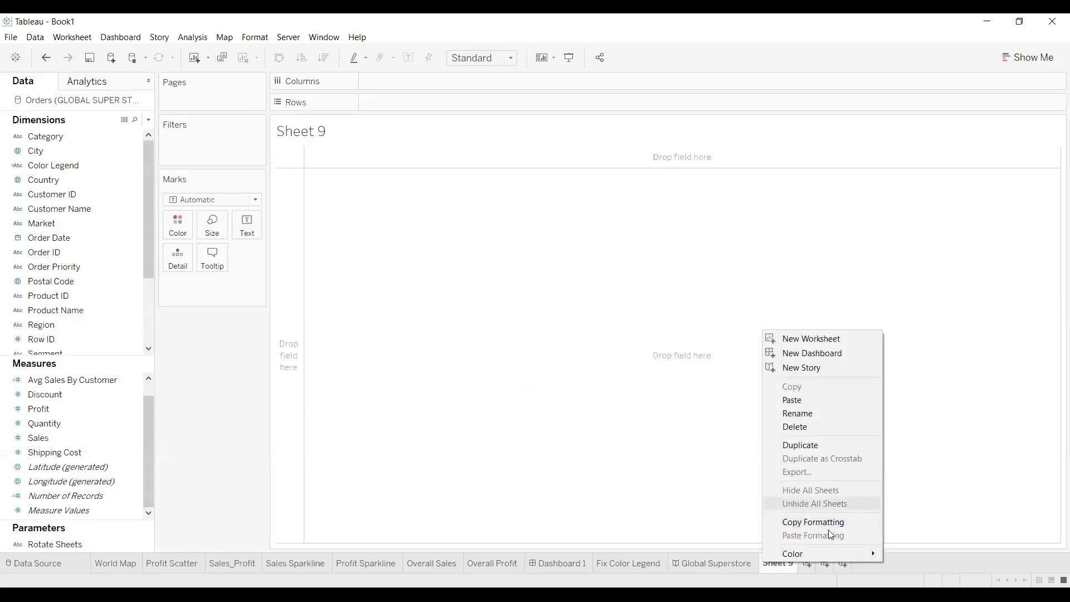
{"action": "left_click", "coordinate": [818, 425]}
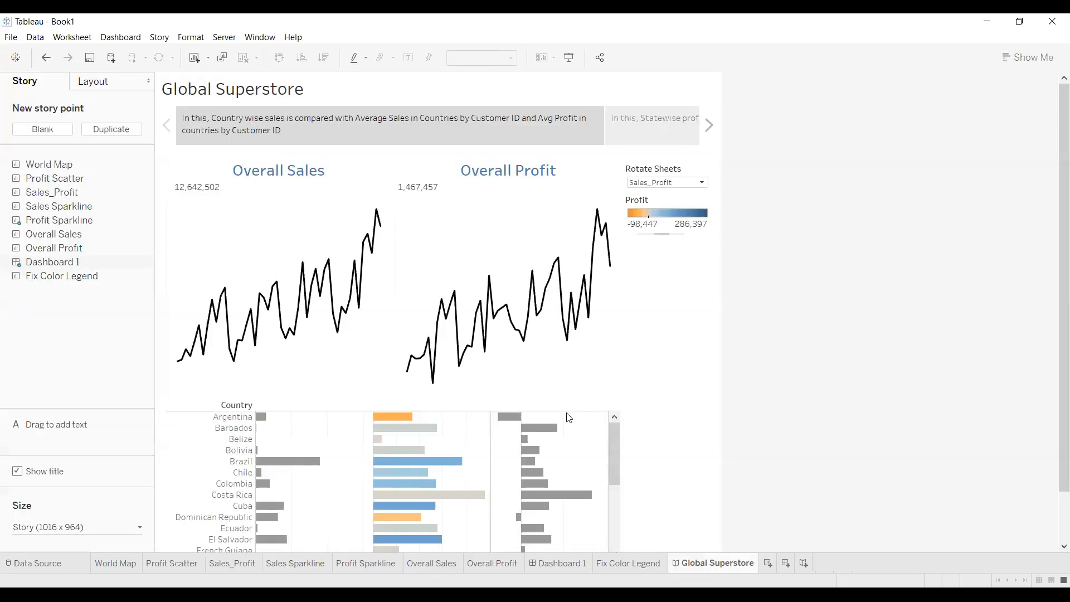
Add a new empty story, Story 2, after the Global Superstore story
{"action": "left_click", "coordinate": [803, 565]}
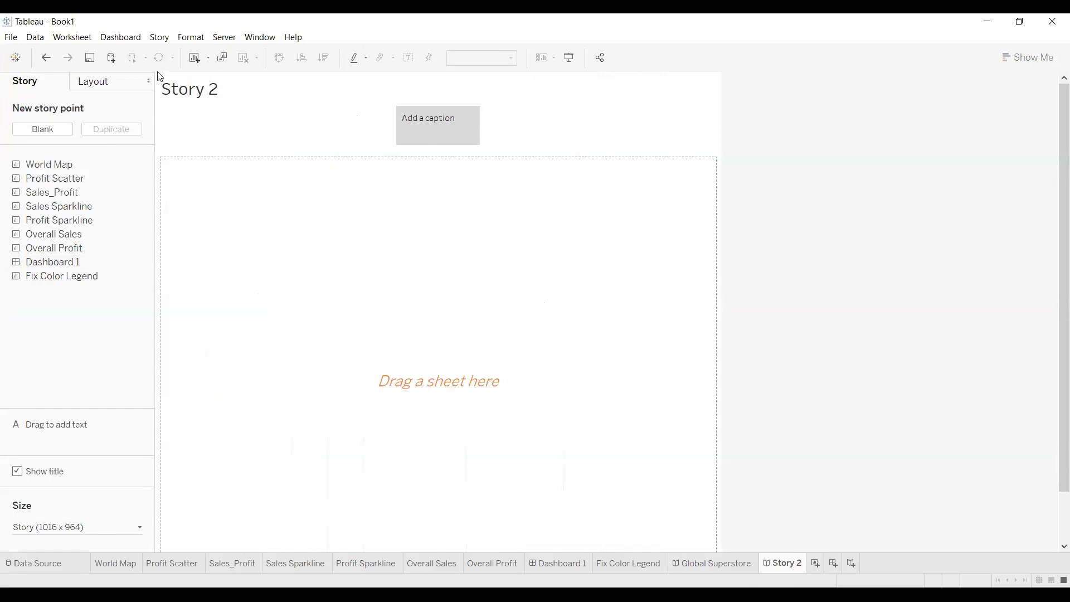
{"action": "left_click", "coordinate": [674, 42]}
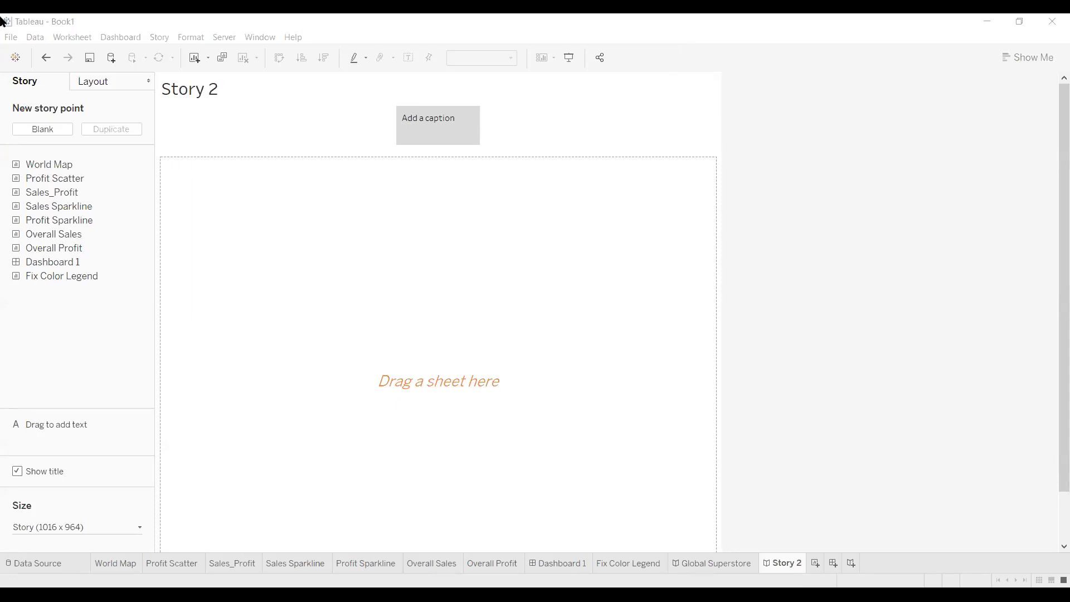
{"action": "left_click", "coordinate": [11, 37]}
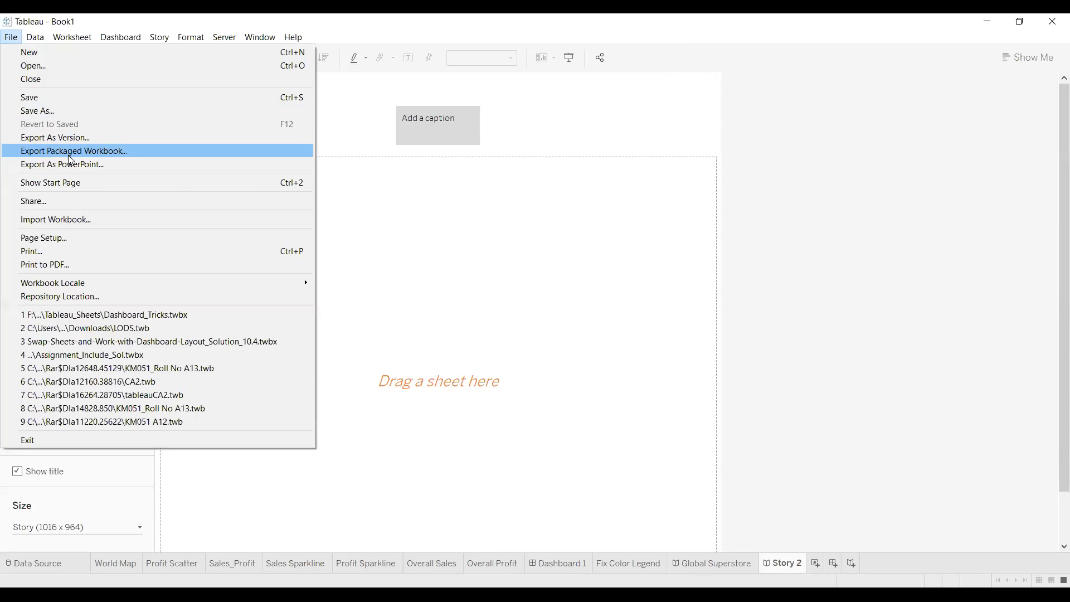
{"action": "left_click", "coordinate": [92, 112]}
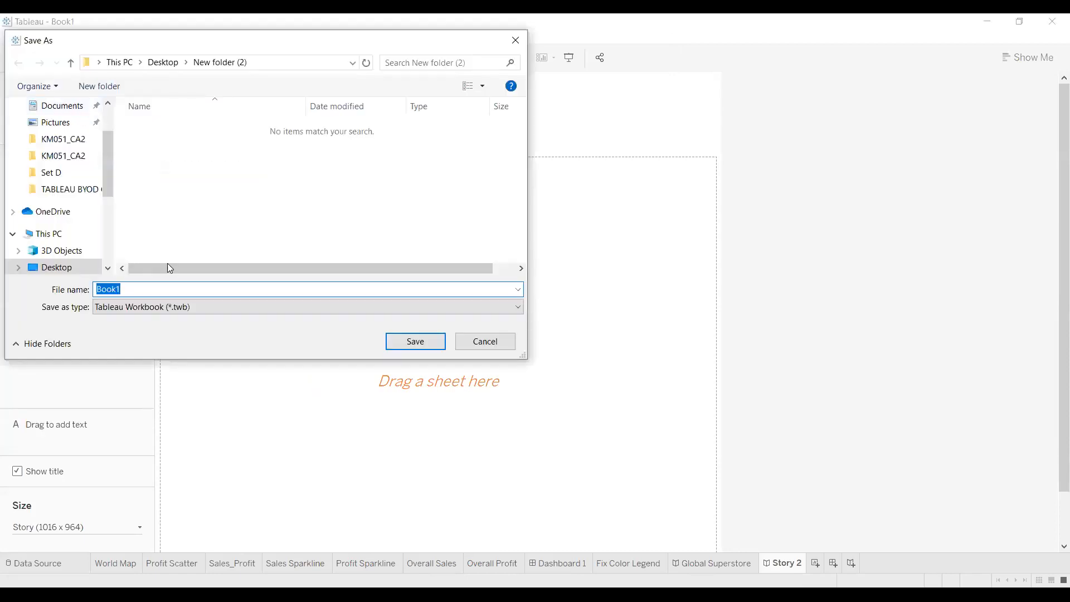
{"action": "left_click", "coordinate": [197, 306]}
{"action": "left_click", "coordinate": [205, 336]}
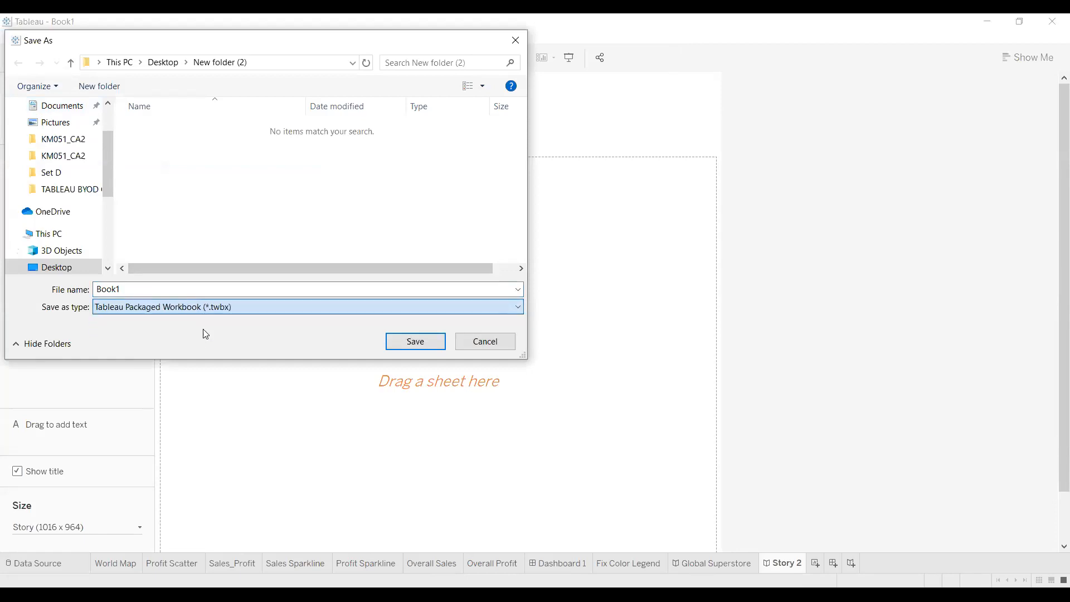
{"action": "left_click", "coordinate": [218, 305]}
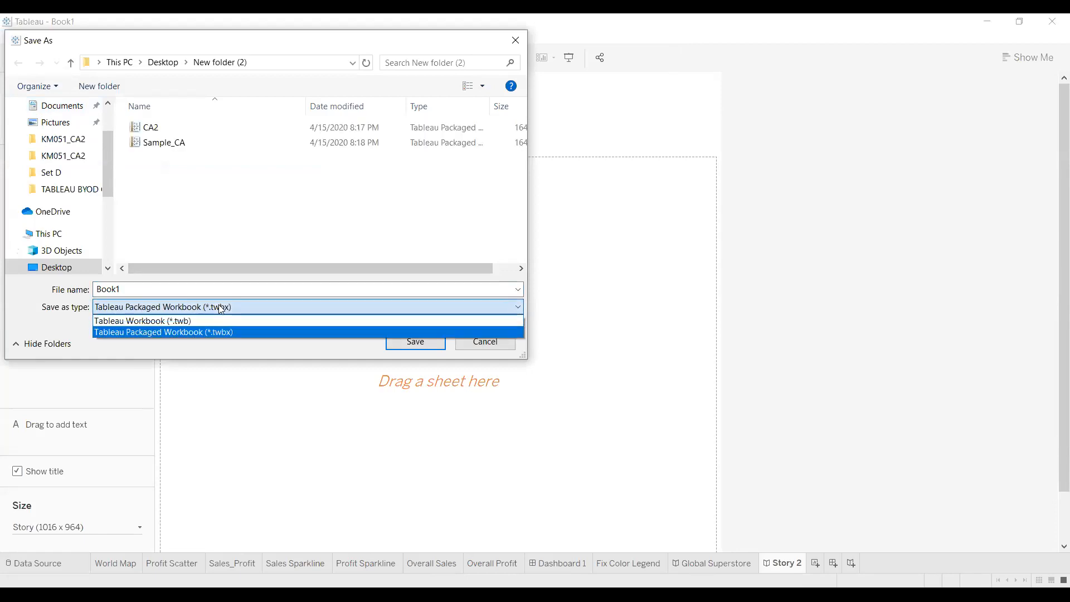
{"action": "left_click", "coordinate": [225, 333]}
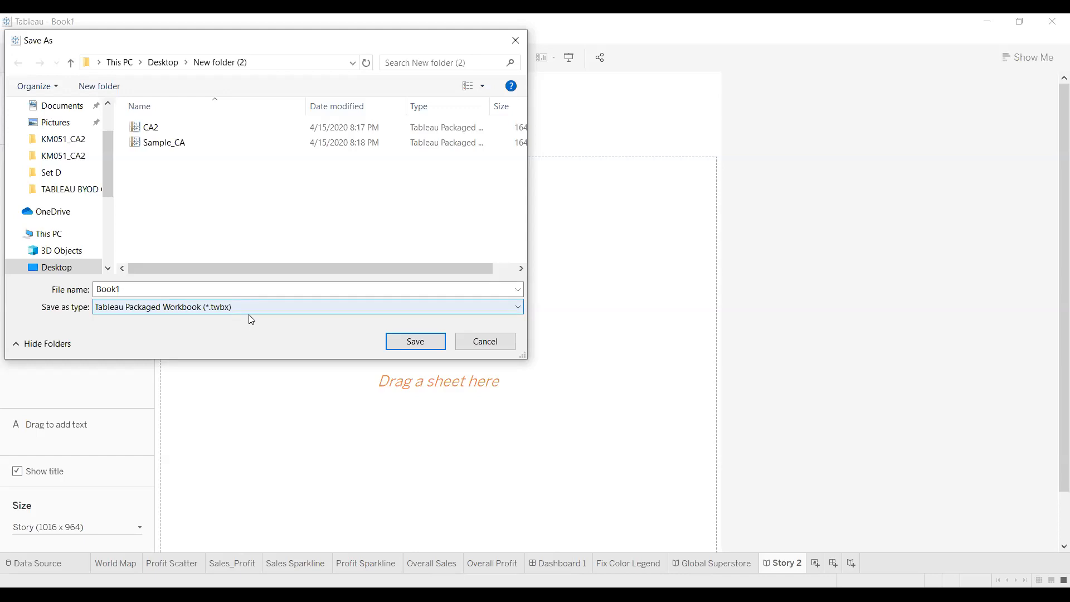
{"action": "left_click", "coordinate": [516, 40]}
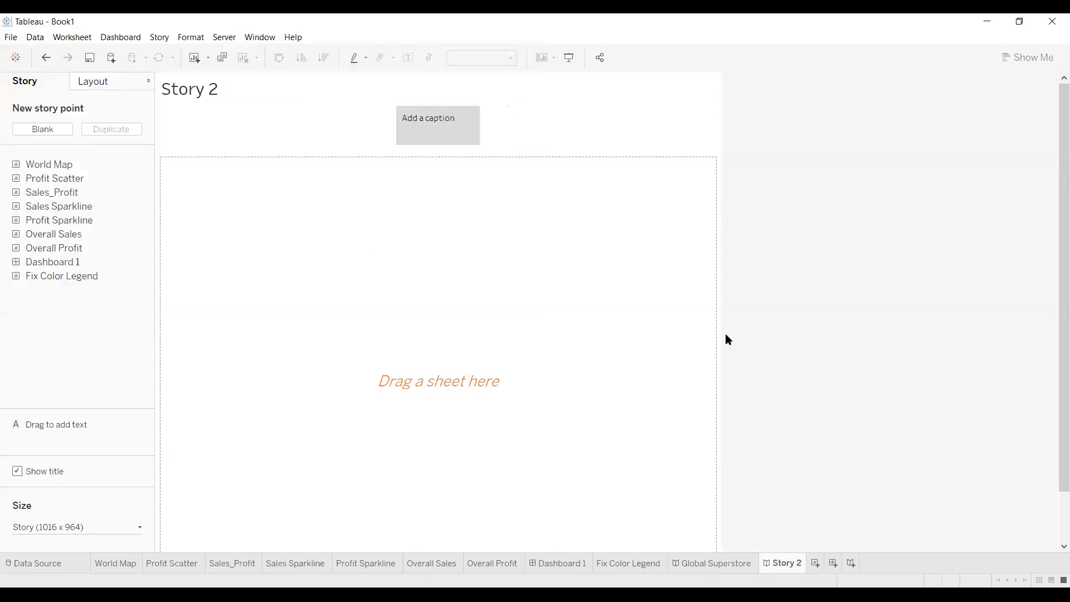
Return to the Global Superstore story's captioned country-wise sales point
{"action": "left_click", "coordinate": [731, 569]}
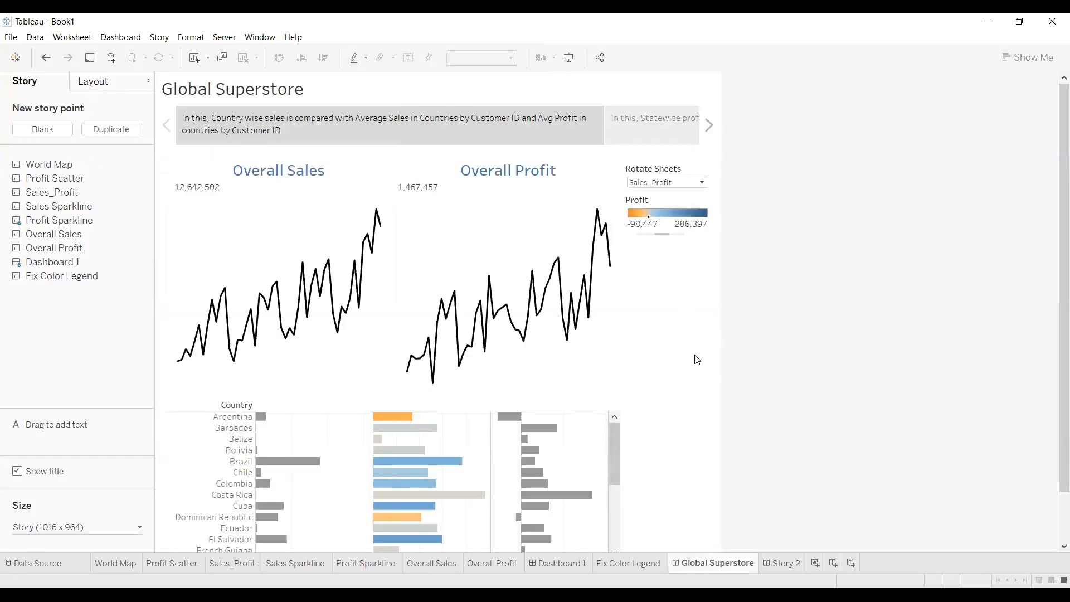